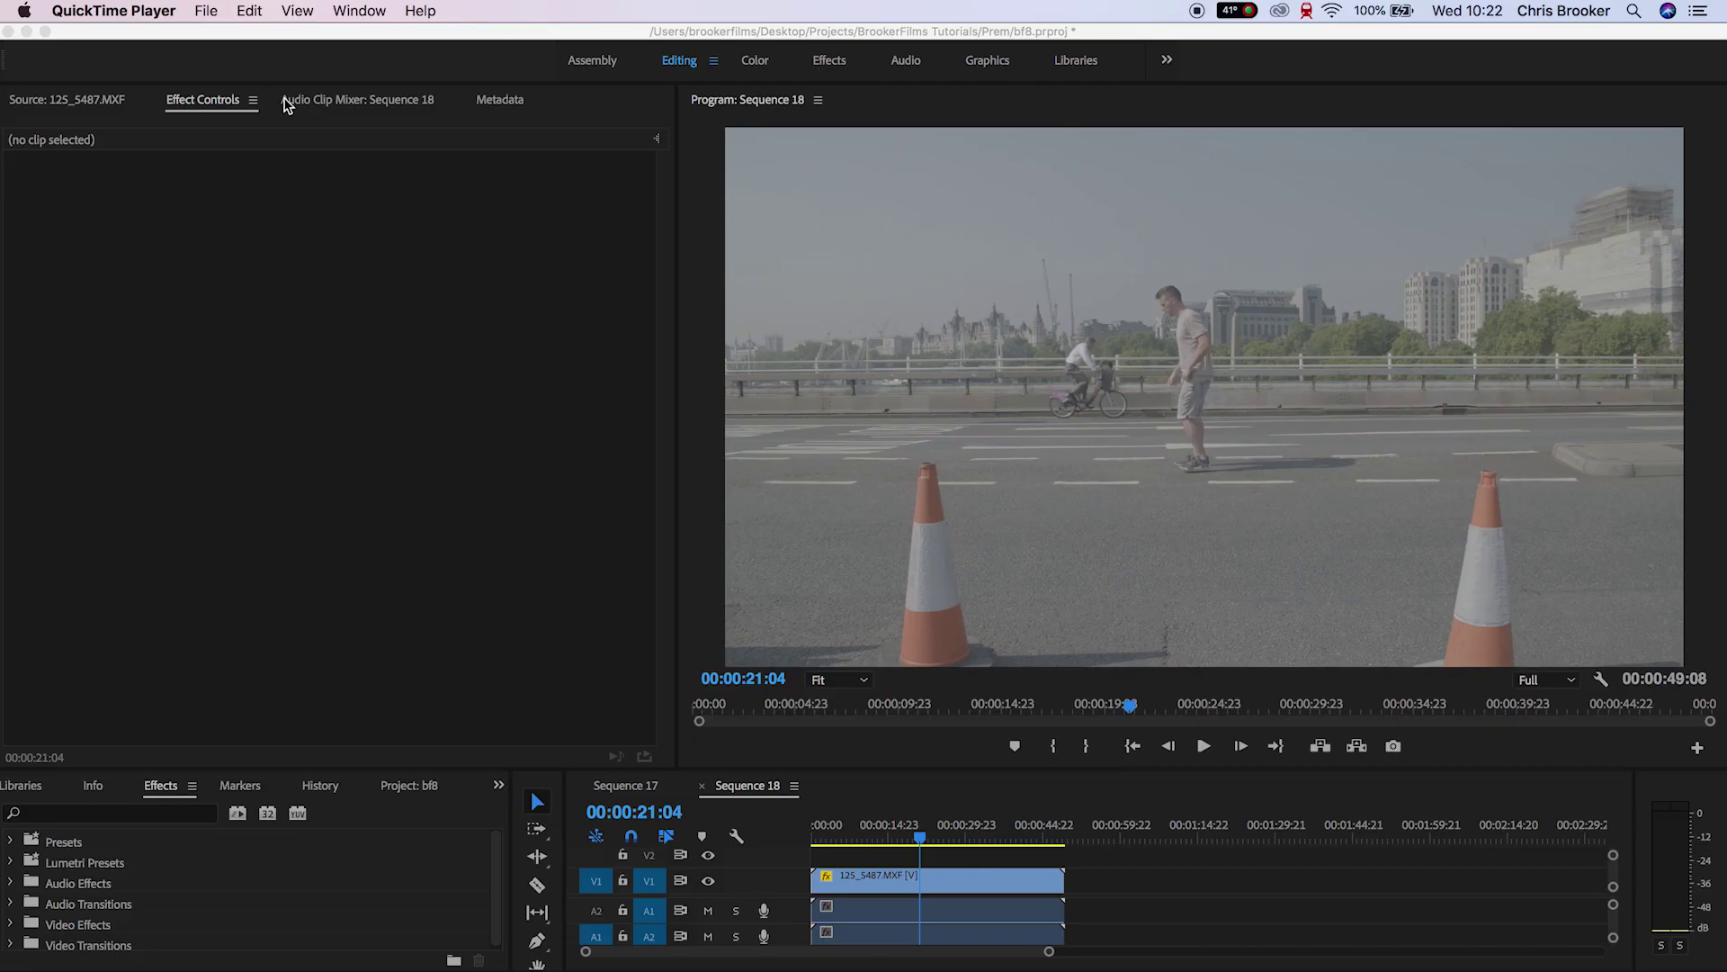
- Zoom into the timeline, play through the flat clip, and park on the backflip frame at 00:00:25:16
left_click(1260, 897)
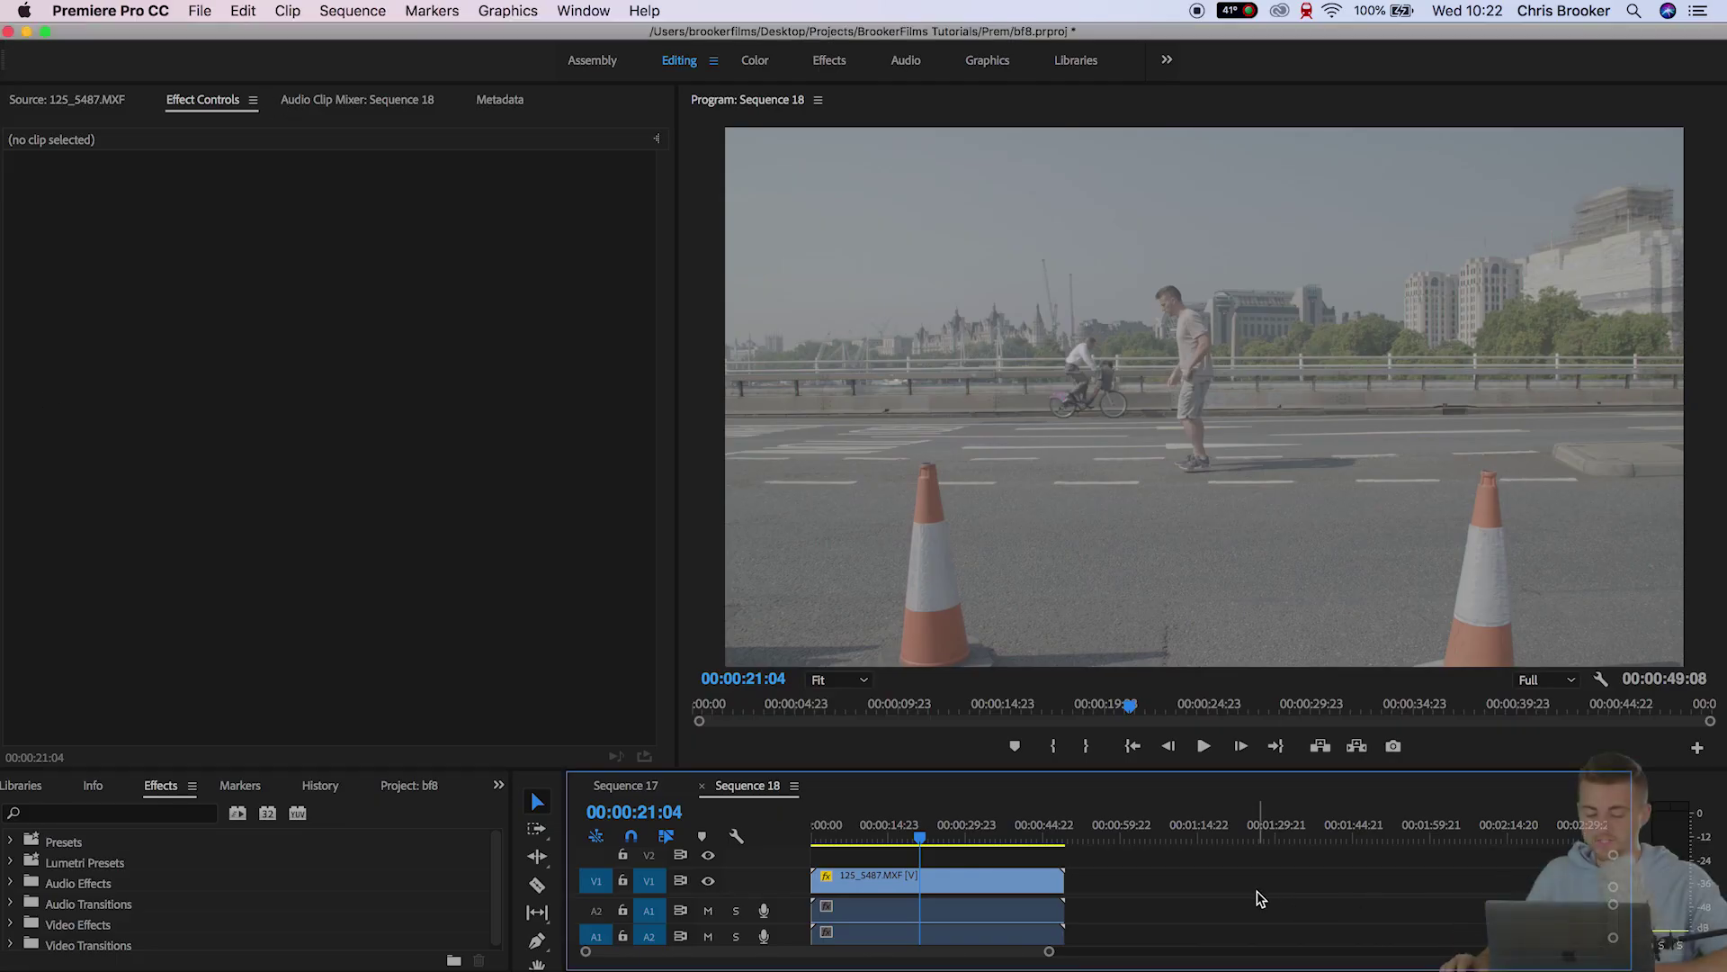
key("=")
key("XF86AudioMute")
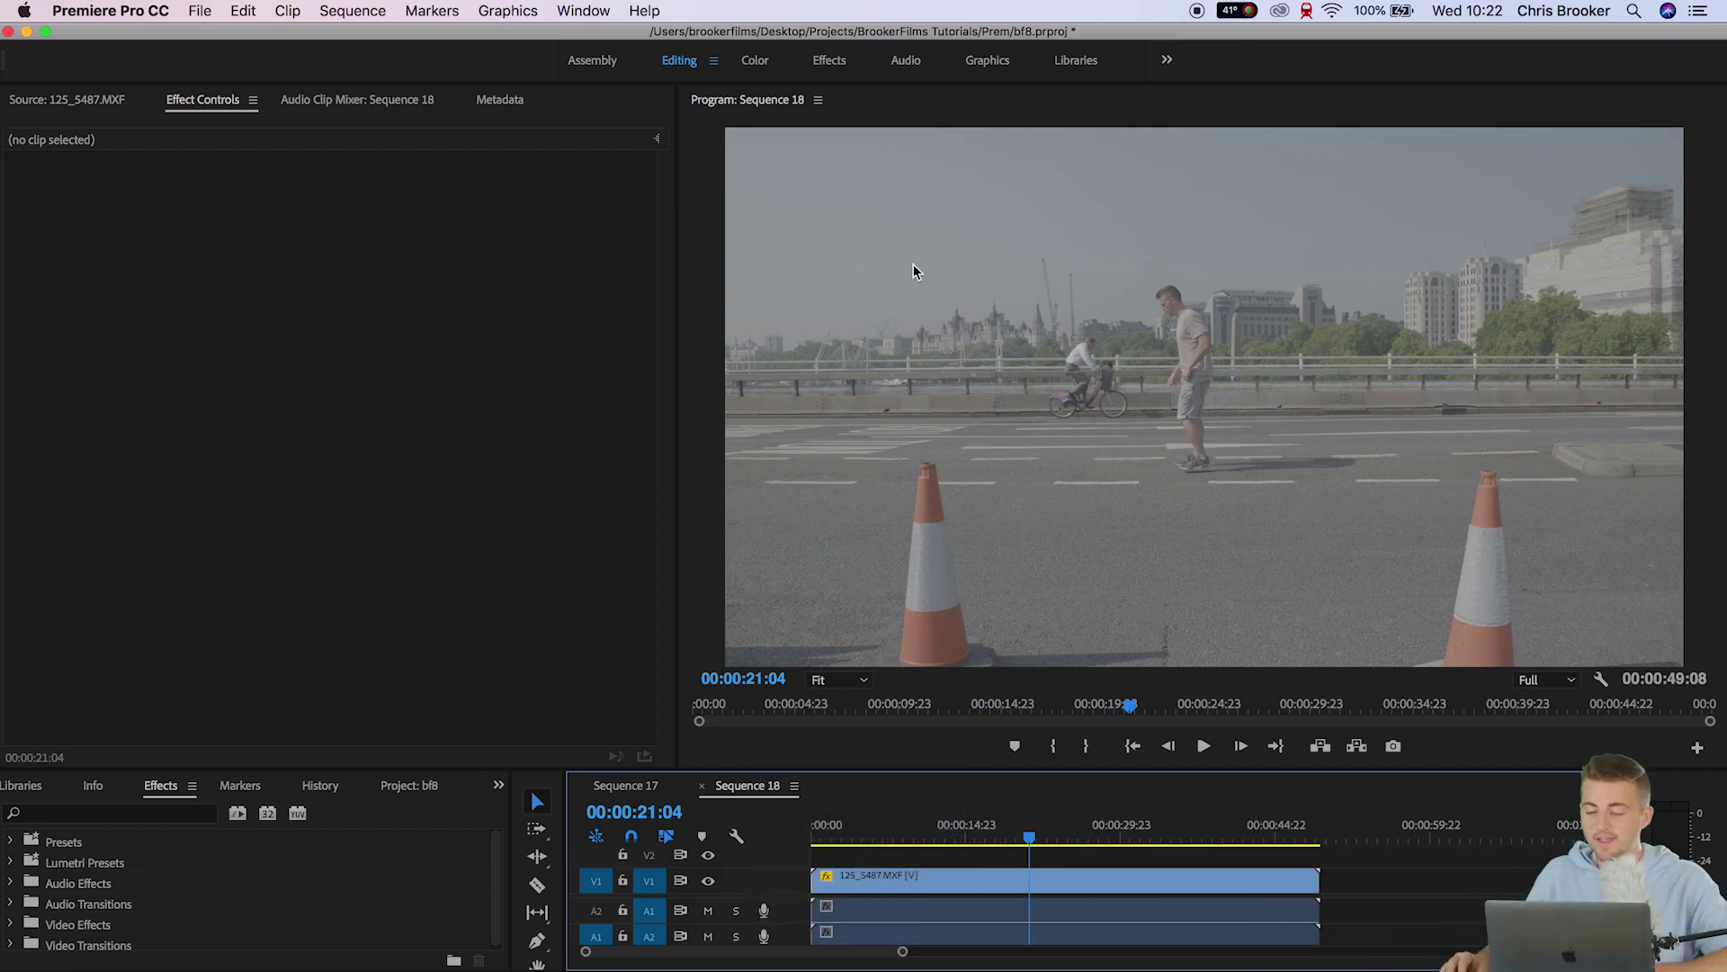
key("space")
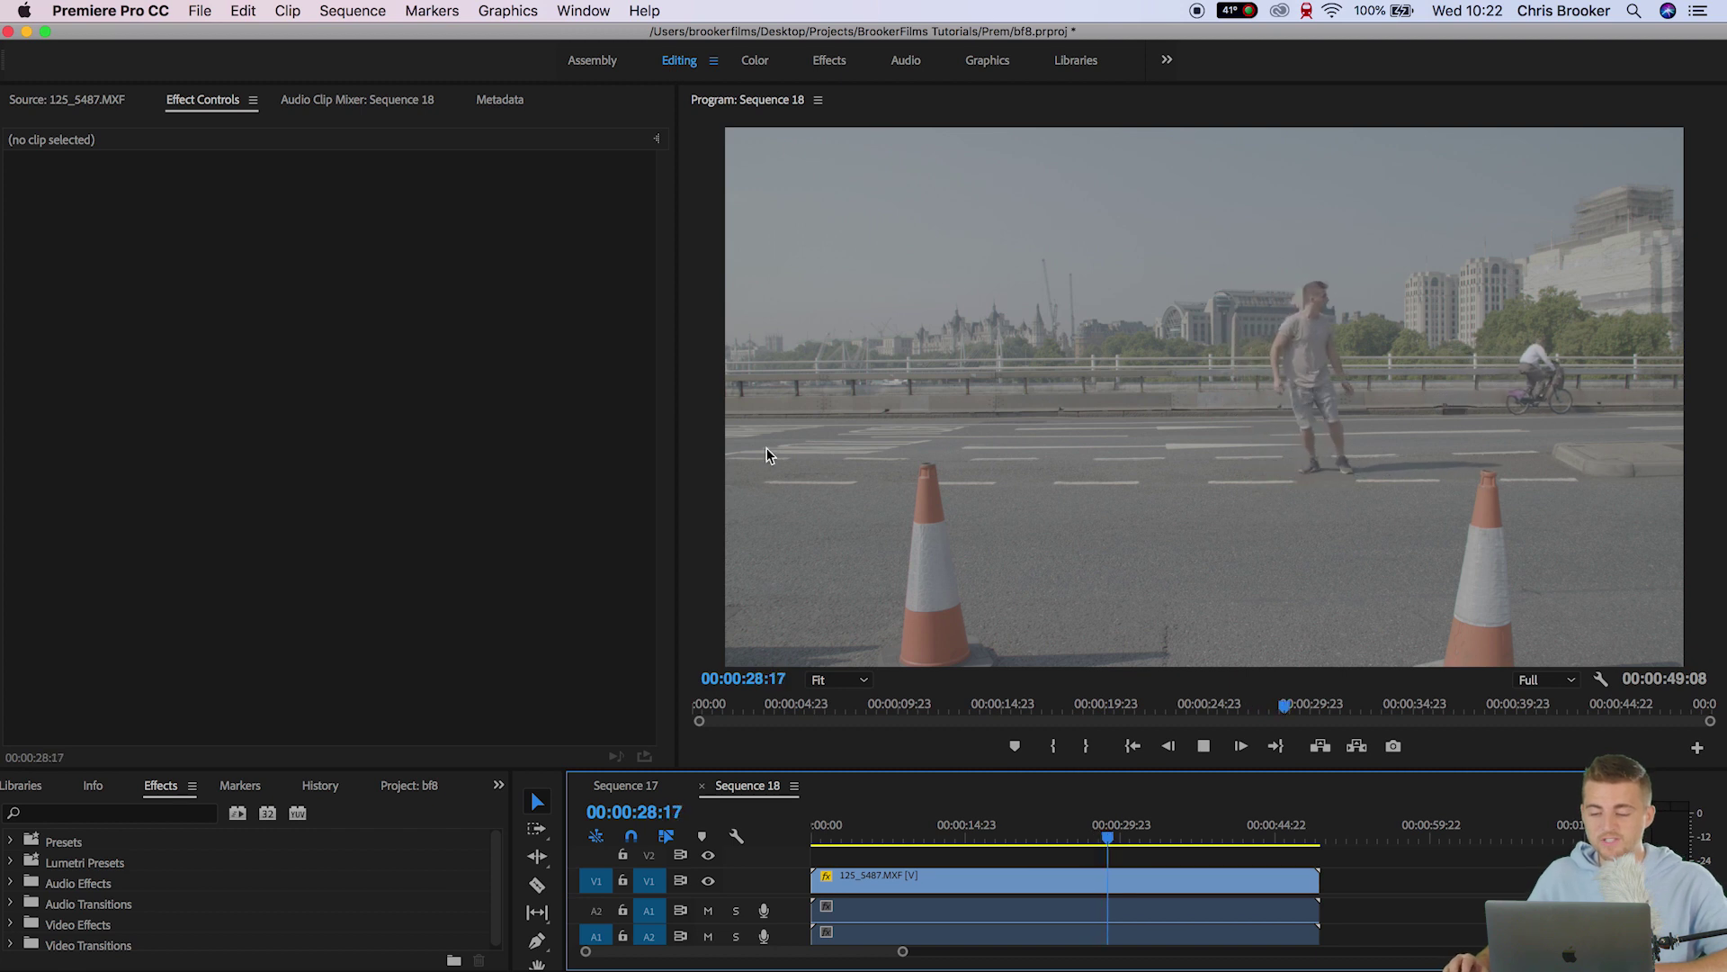
key("space")
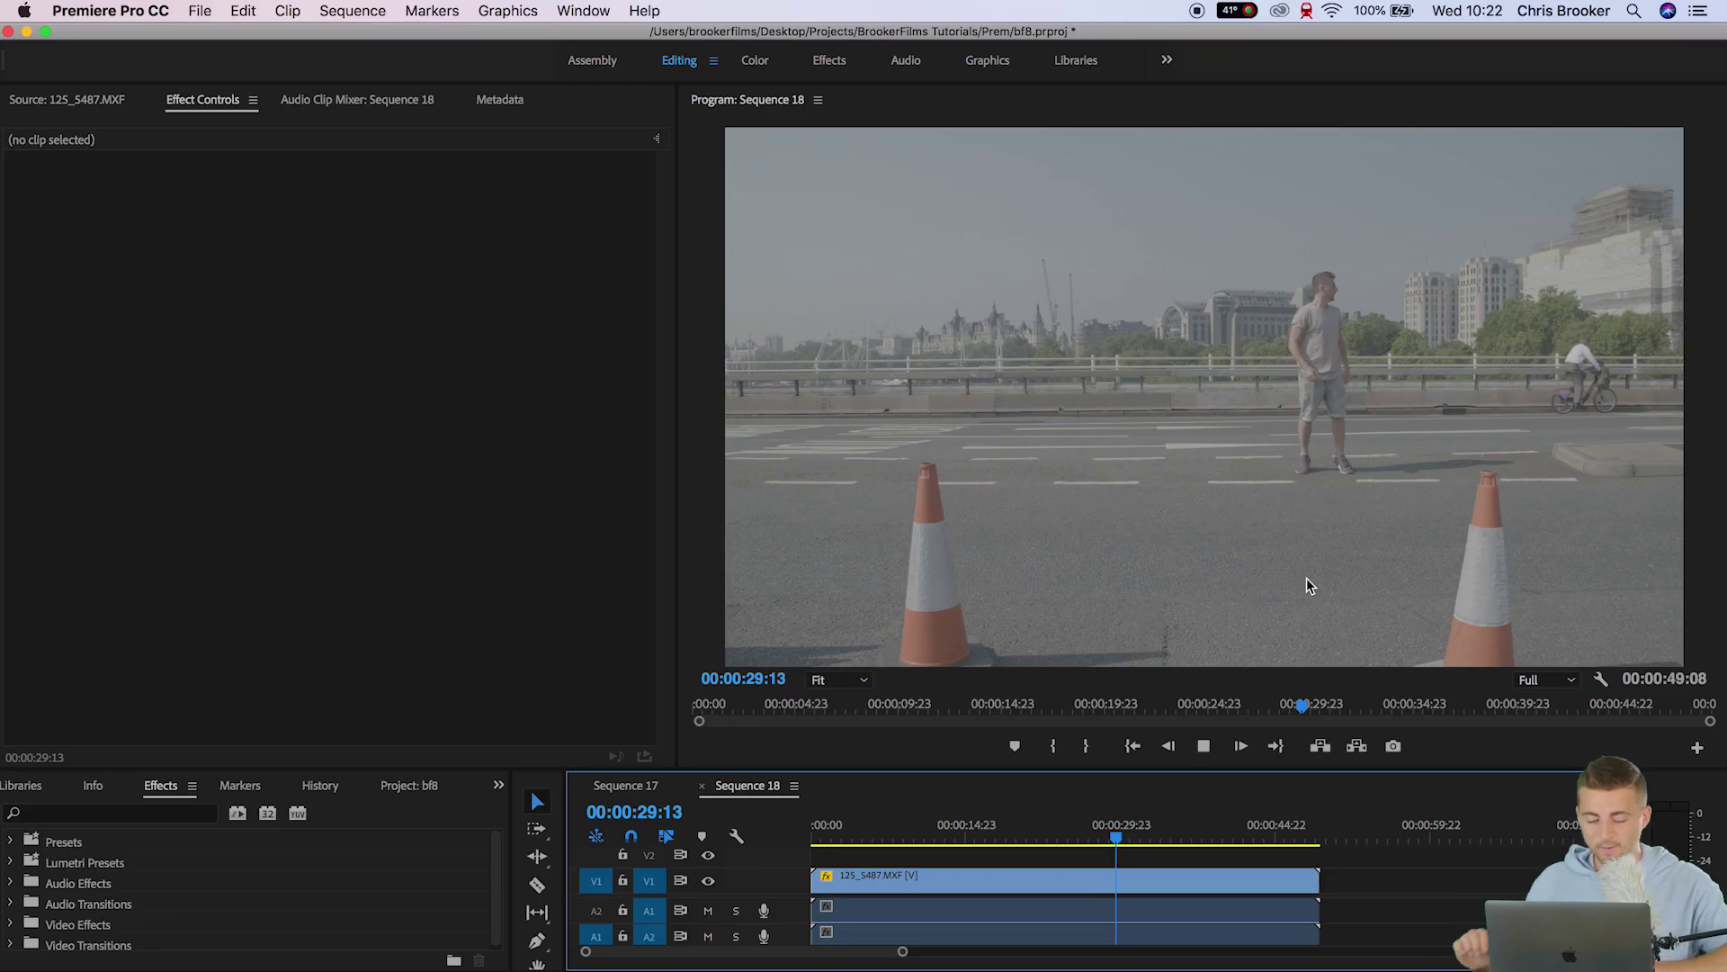
key("space")
left_click_drag(1075, 839, 1080, 841)
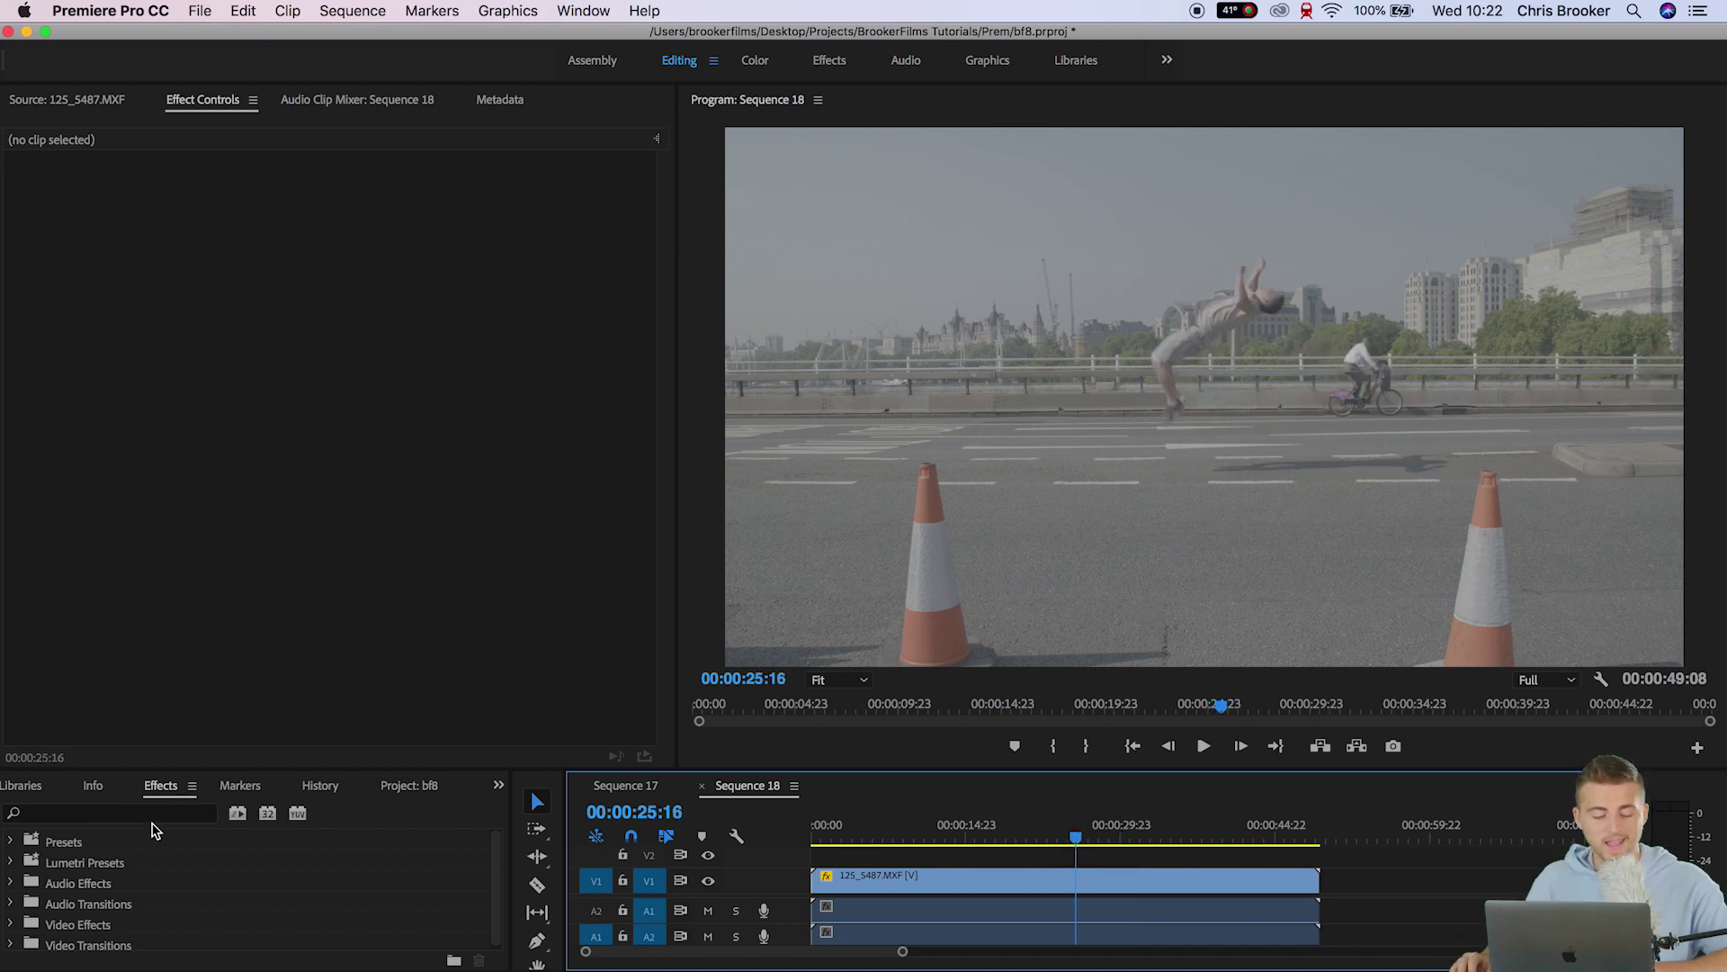
left_click(151, 814)
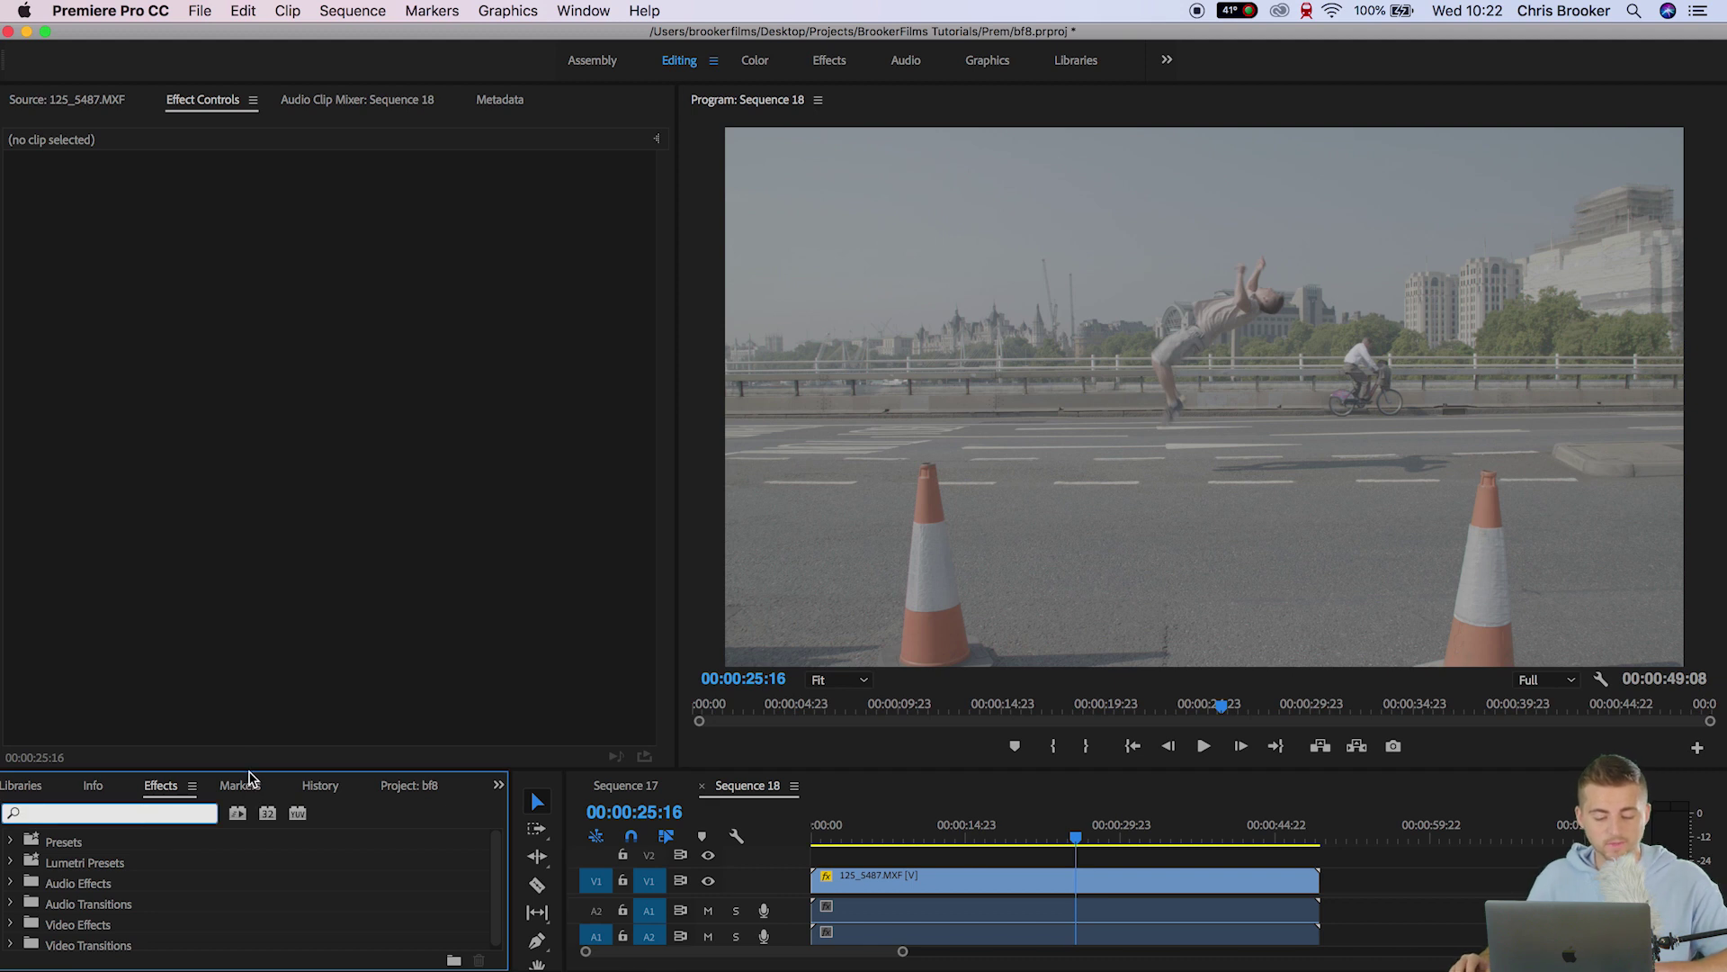
- Search for 'leve' and apply the Levels effect to the V1 clip
left_click(33, 812)
type("l")
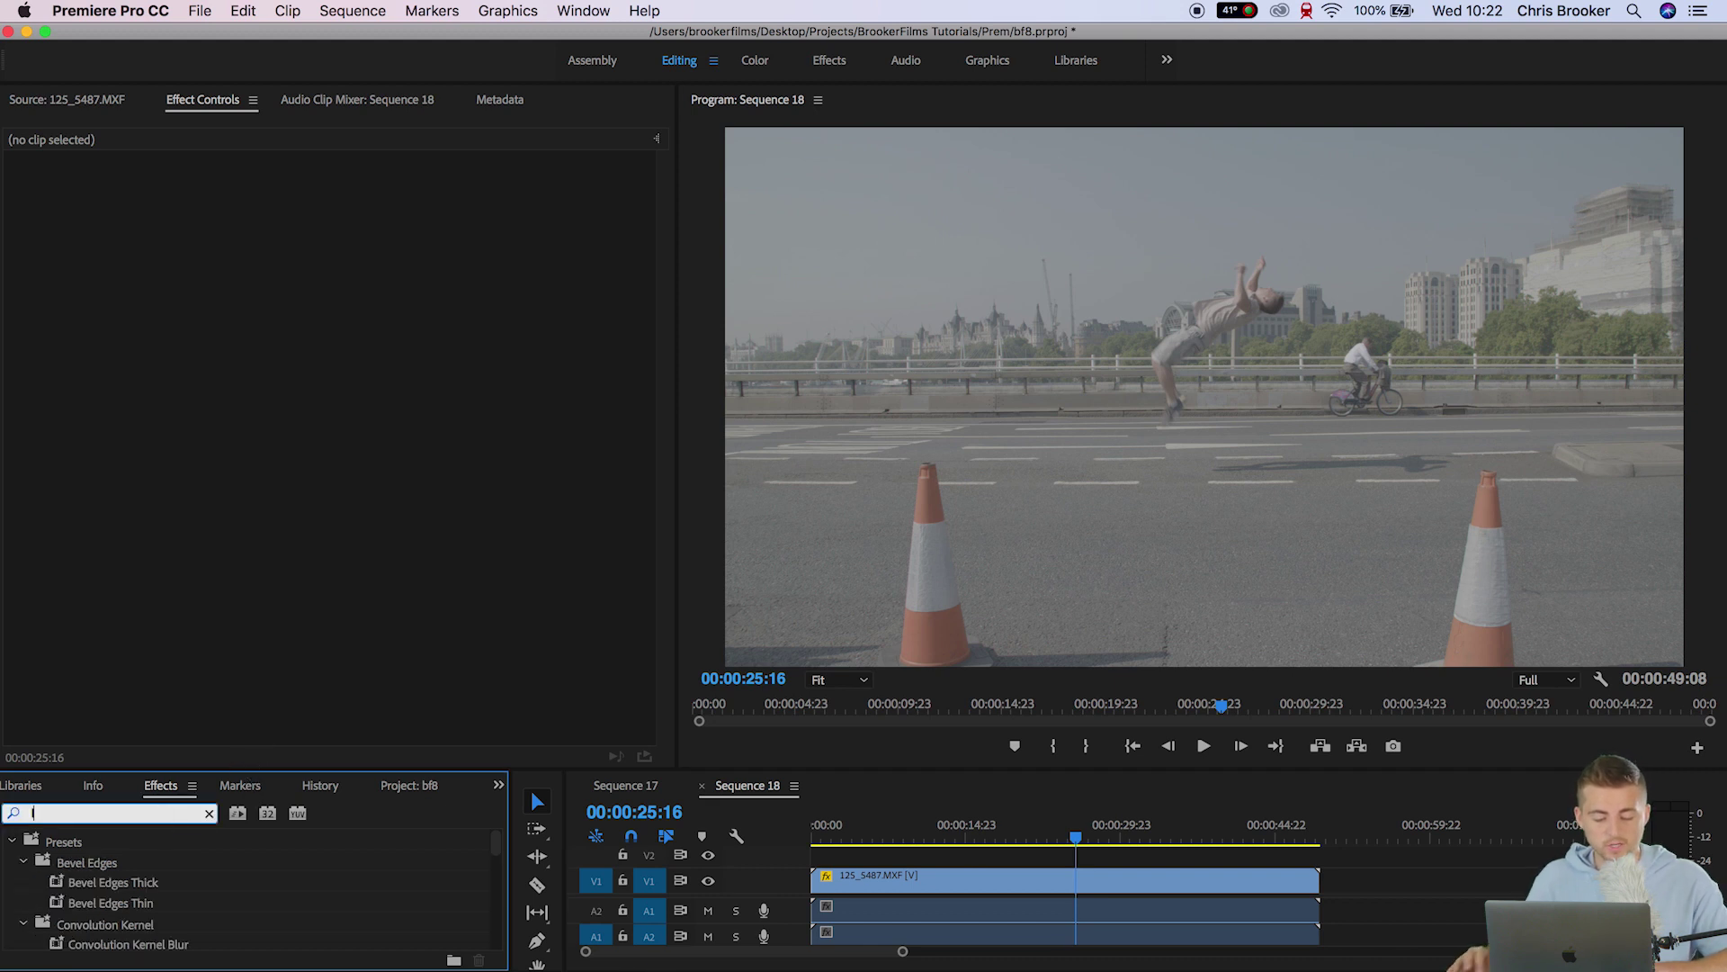
type("eve")
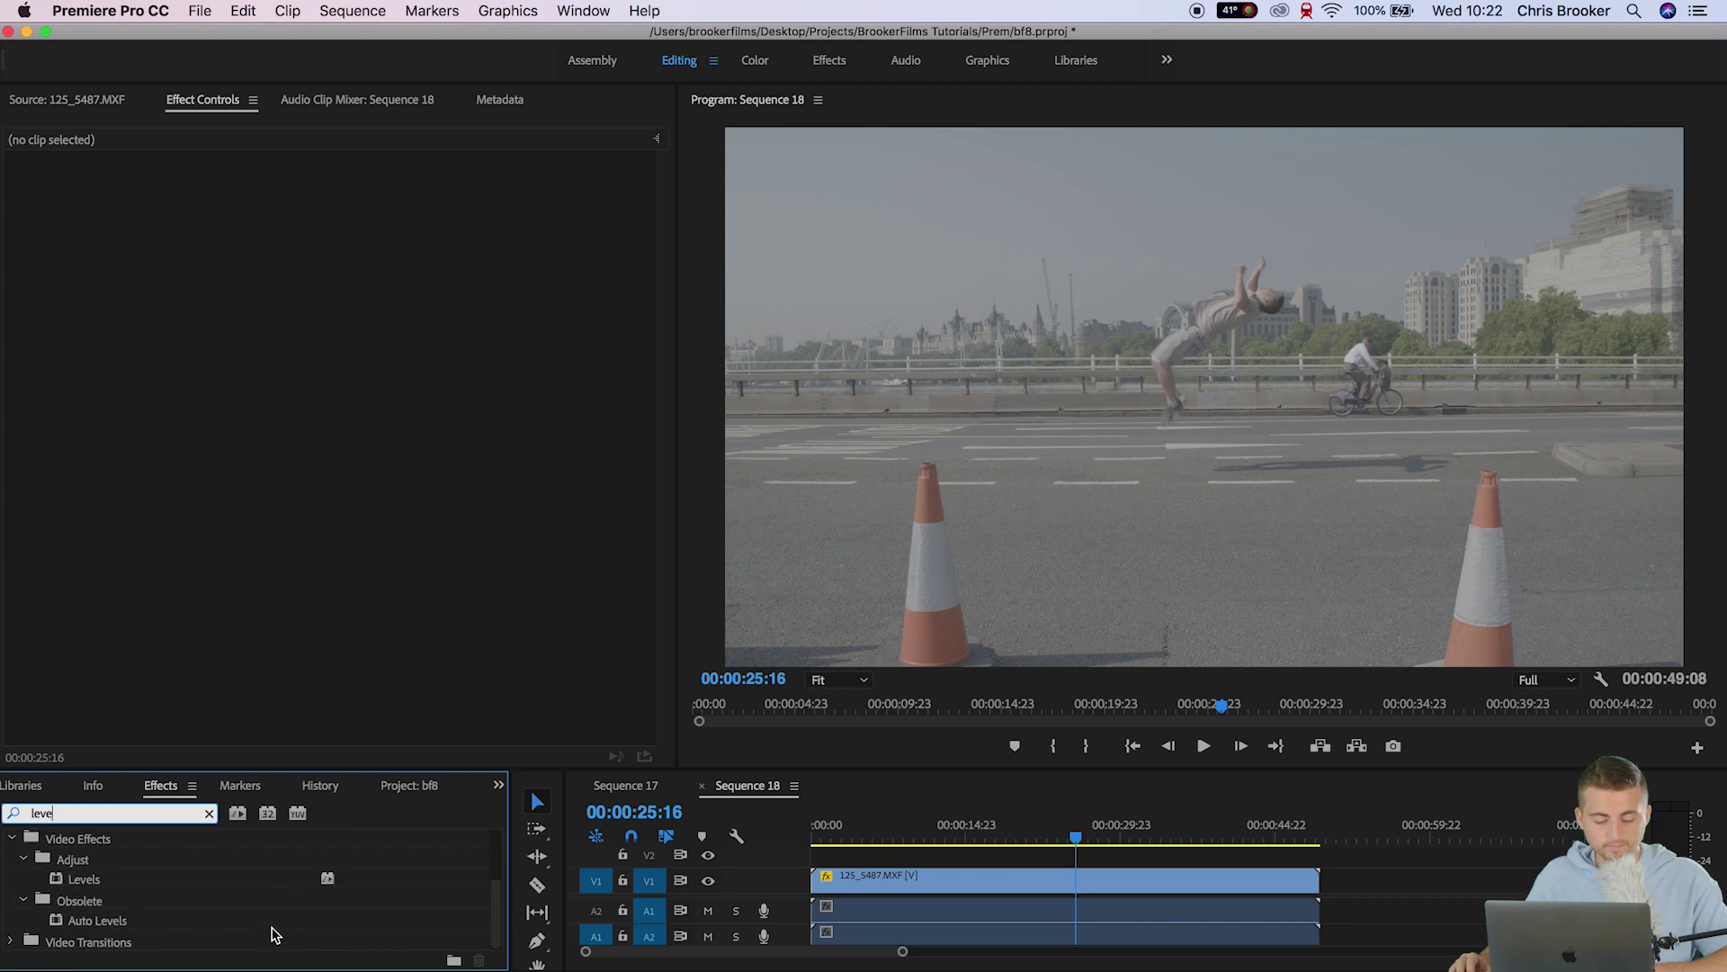
left_click(106, 878)
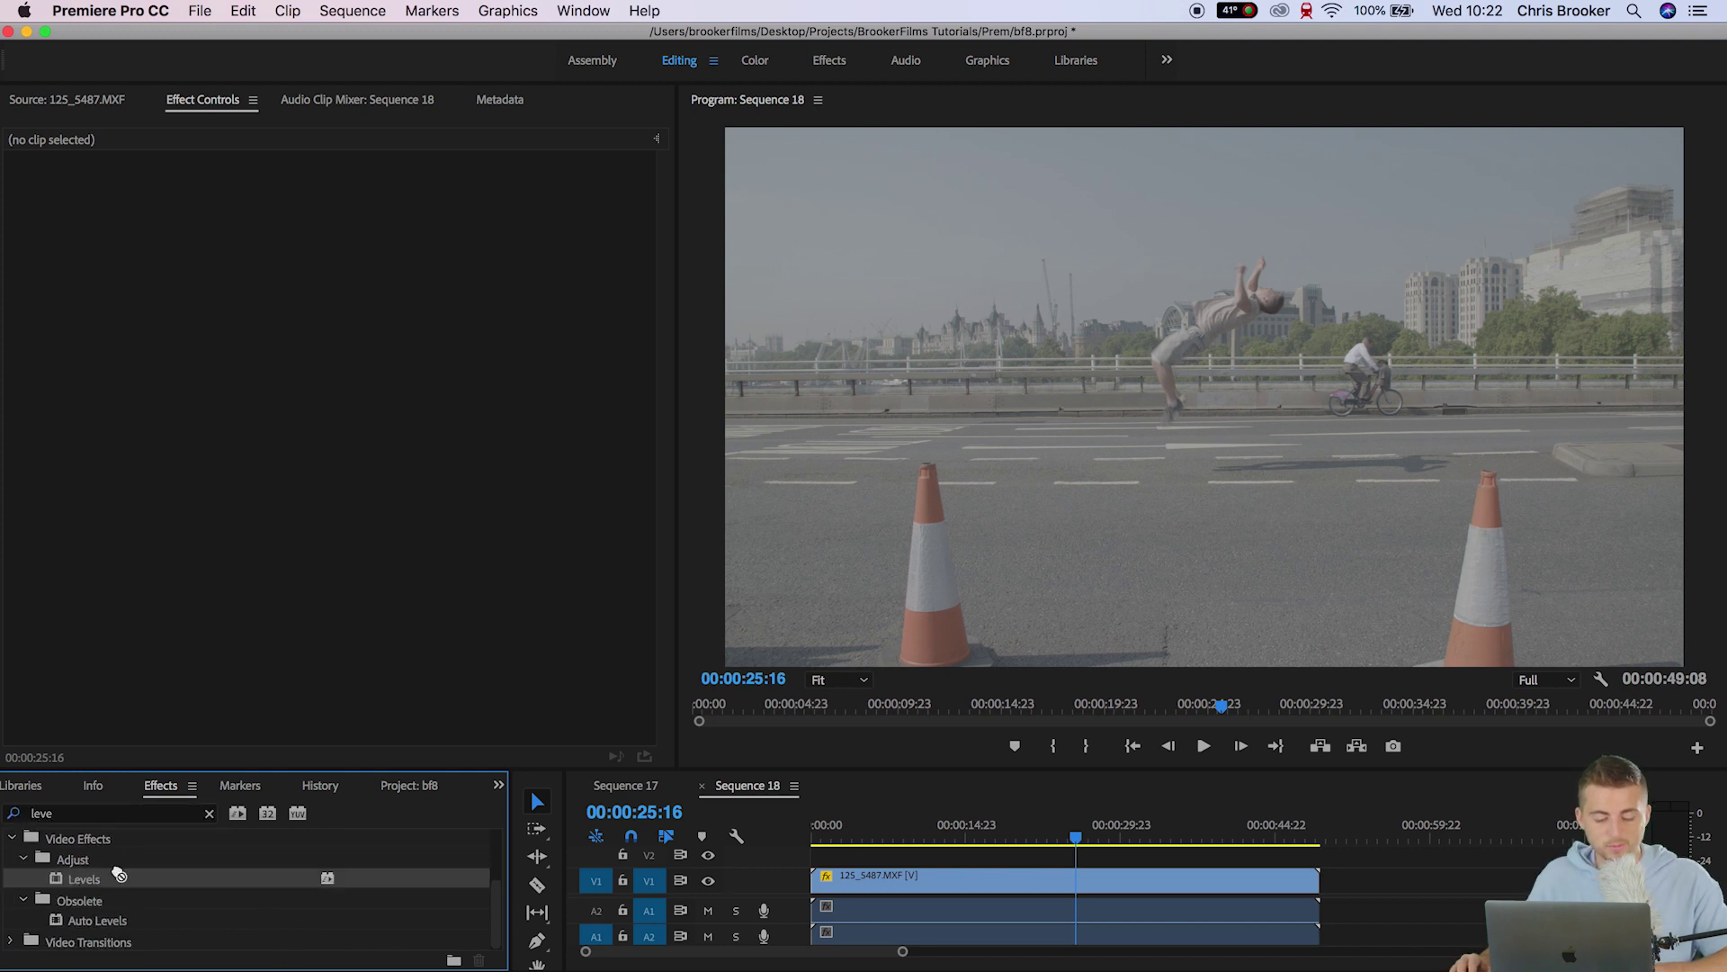
left_click_drag(117, 873, 991, 893)
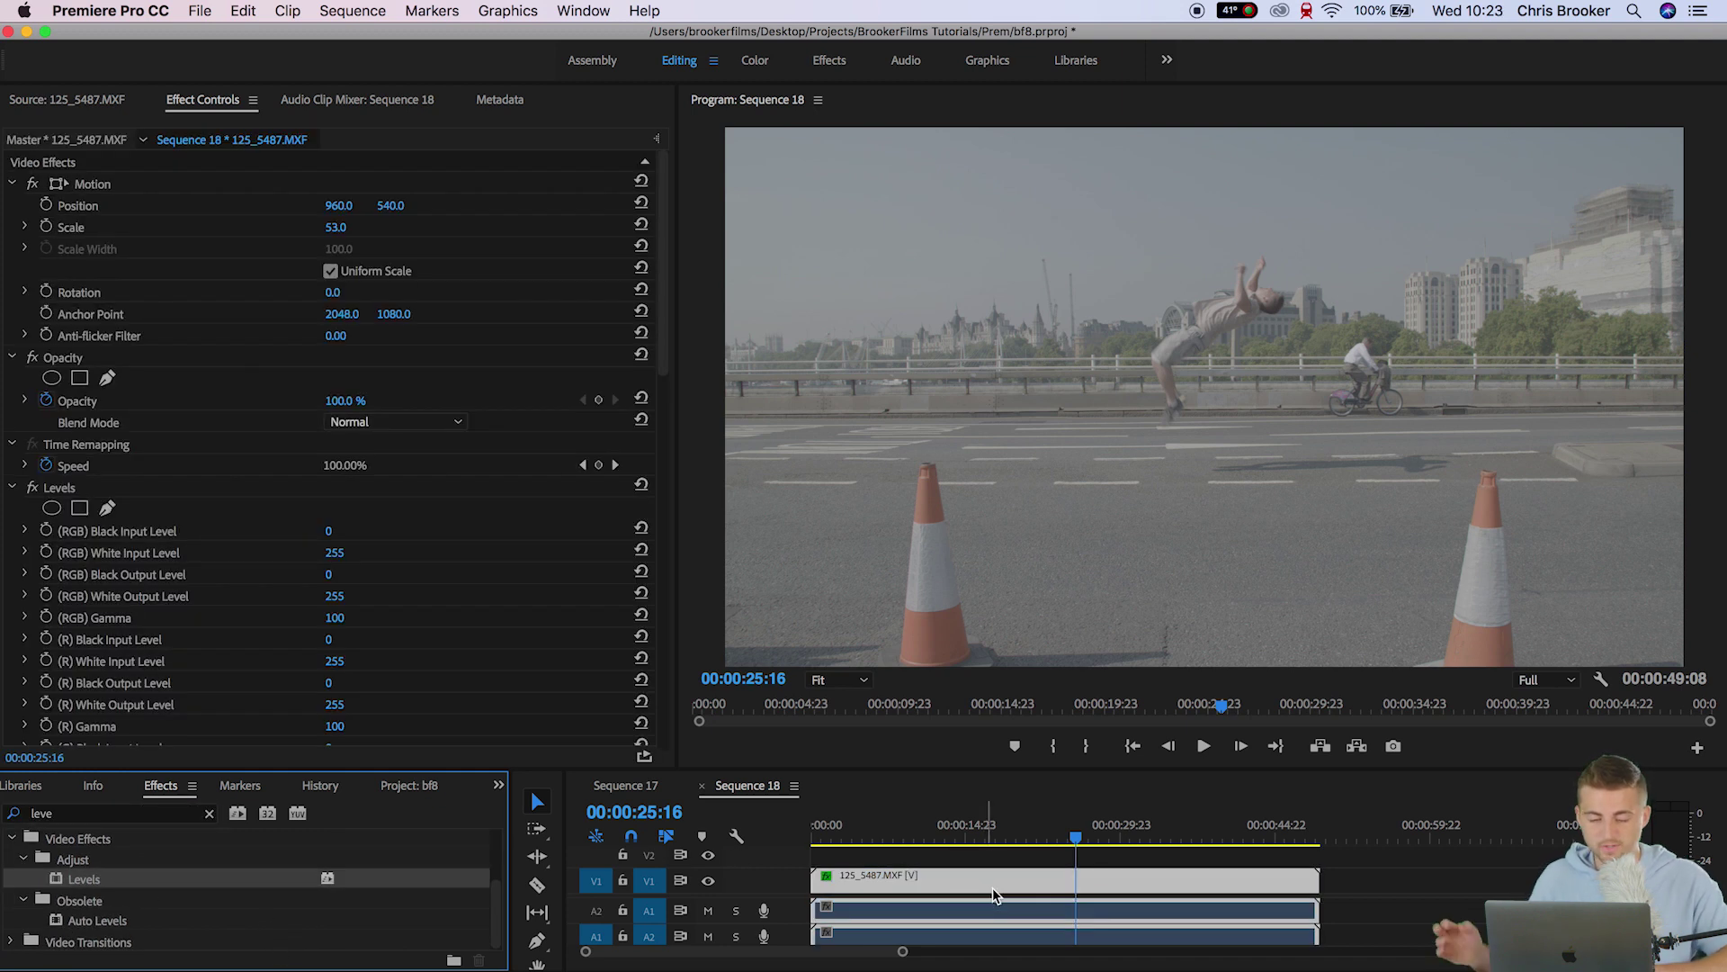
- Set Levels RGB Black Input to 40 and RGB White Input to 197
left_click(144, 538)
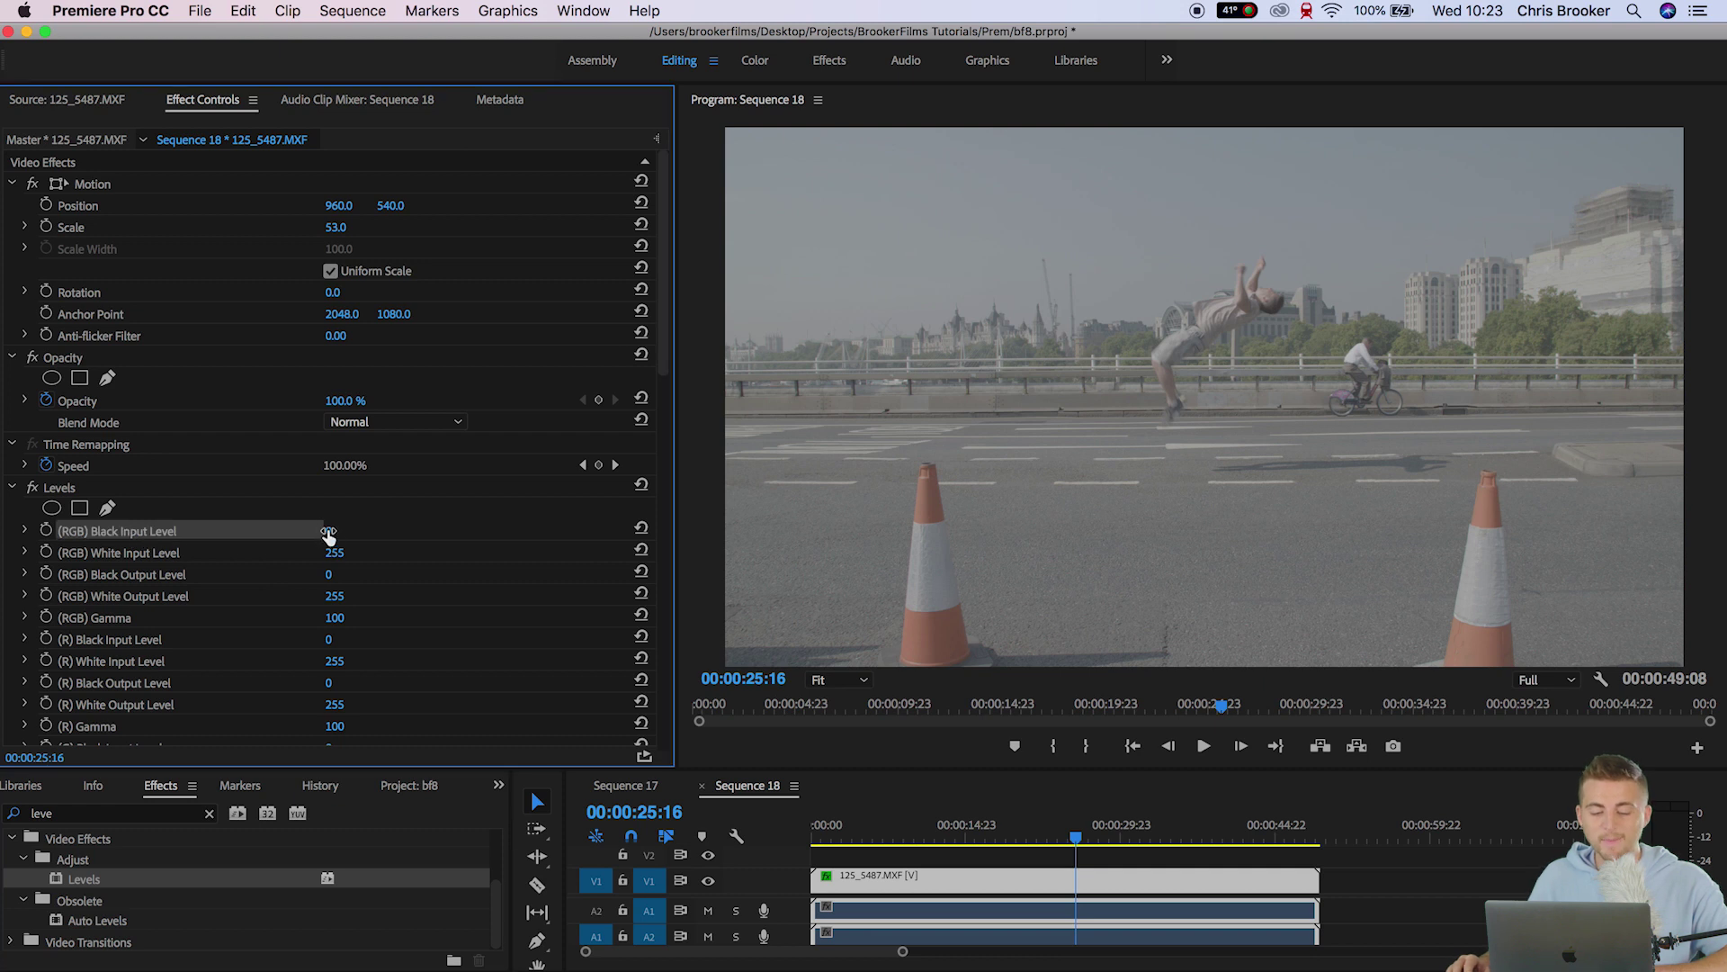
left_click_drag(329, 535, 375, 534)
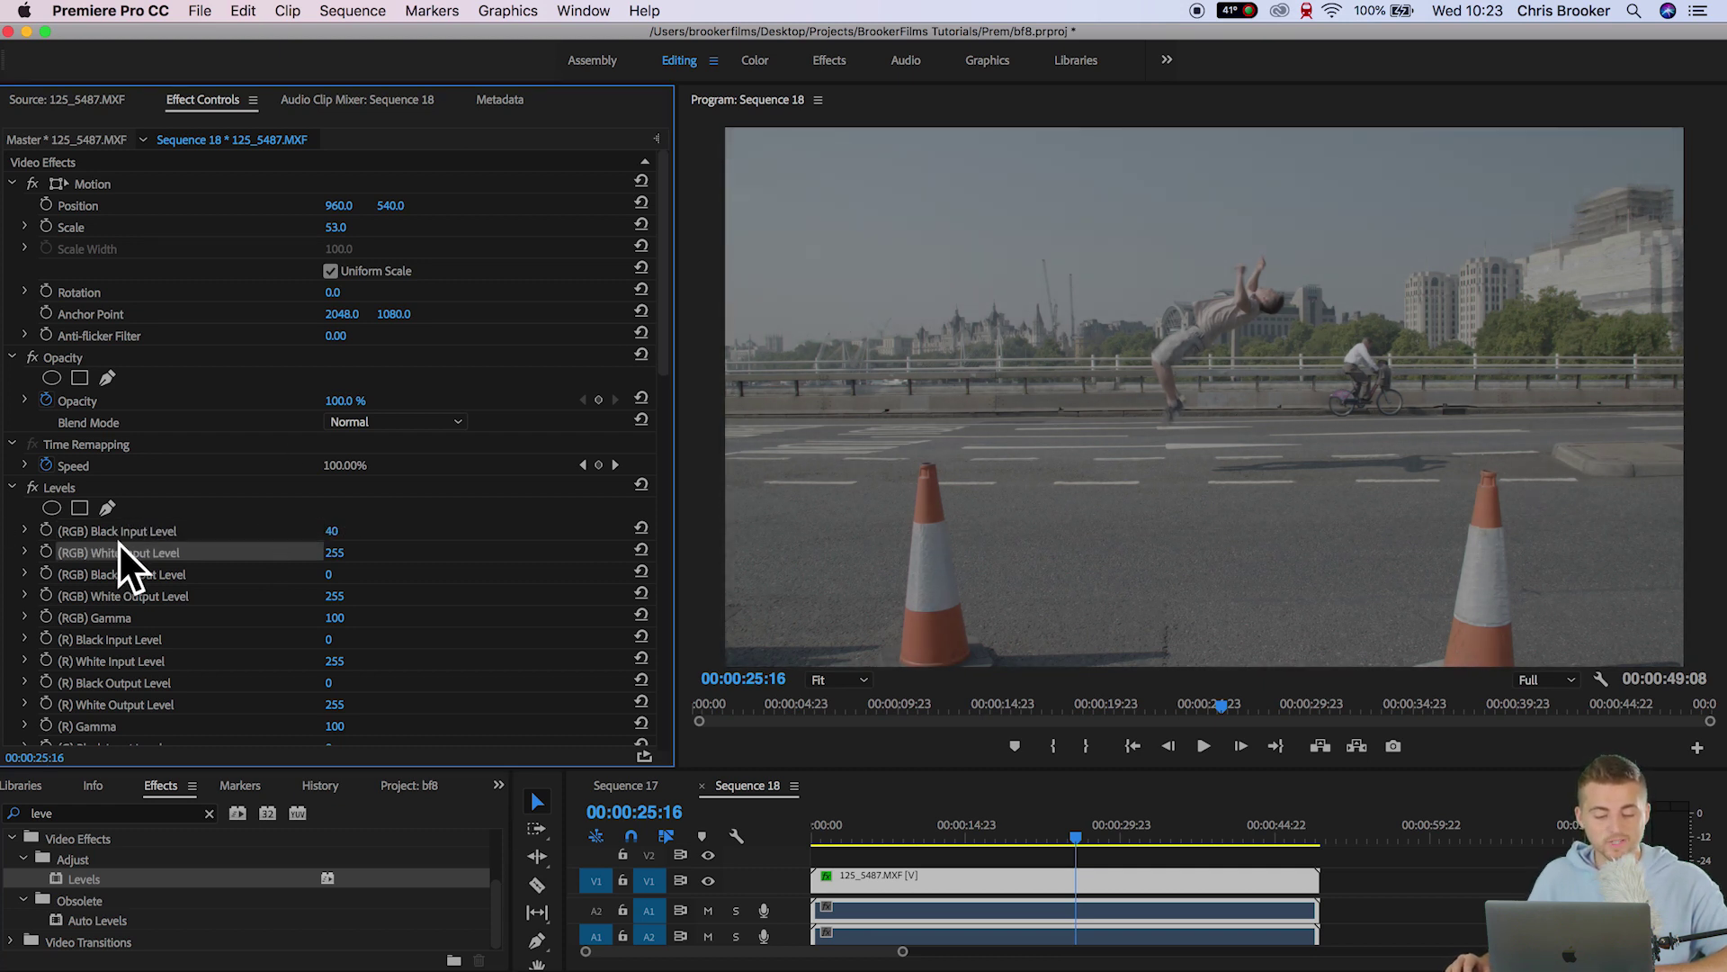
left_click(223, 553)
left_click_drag(344, 559, 284, 559)
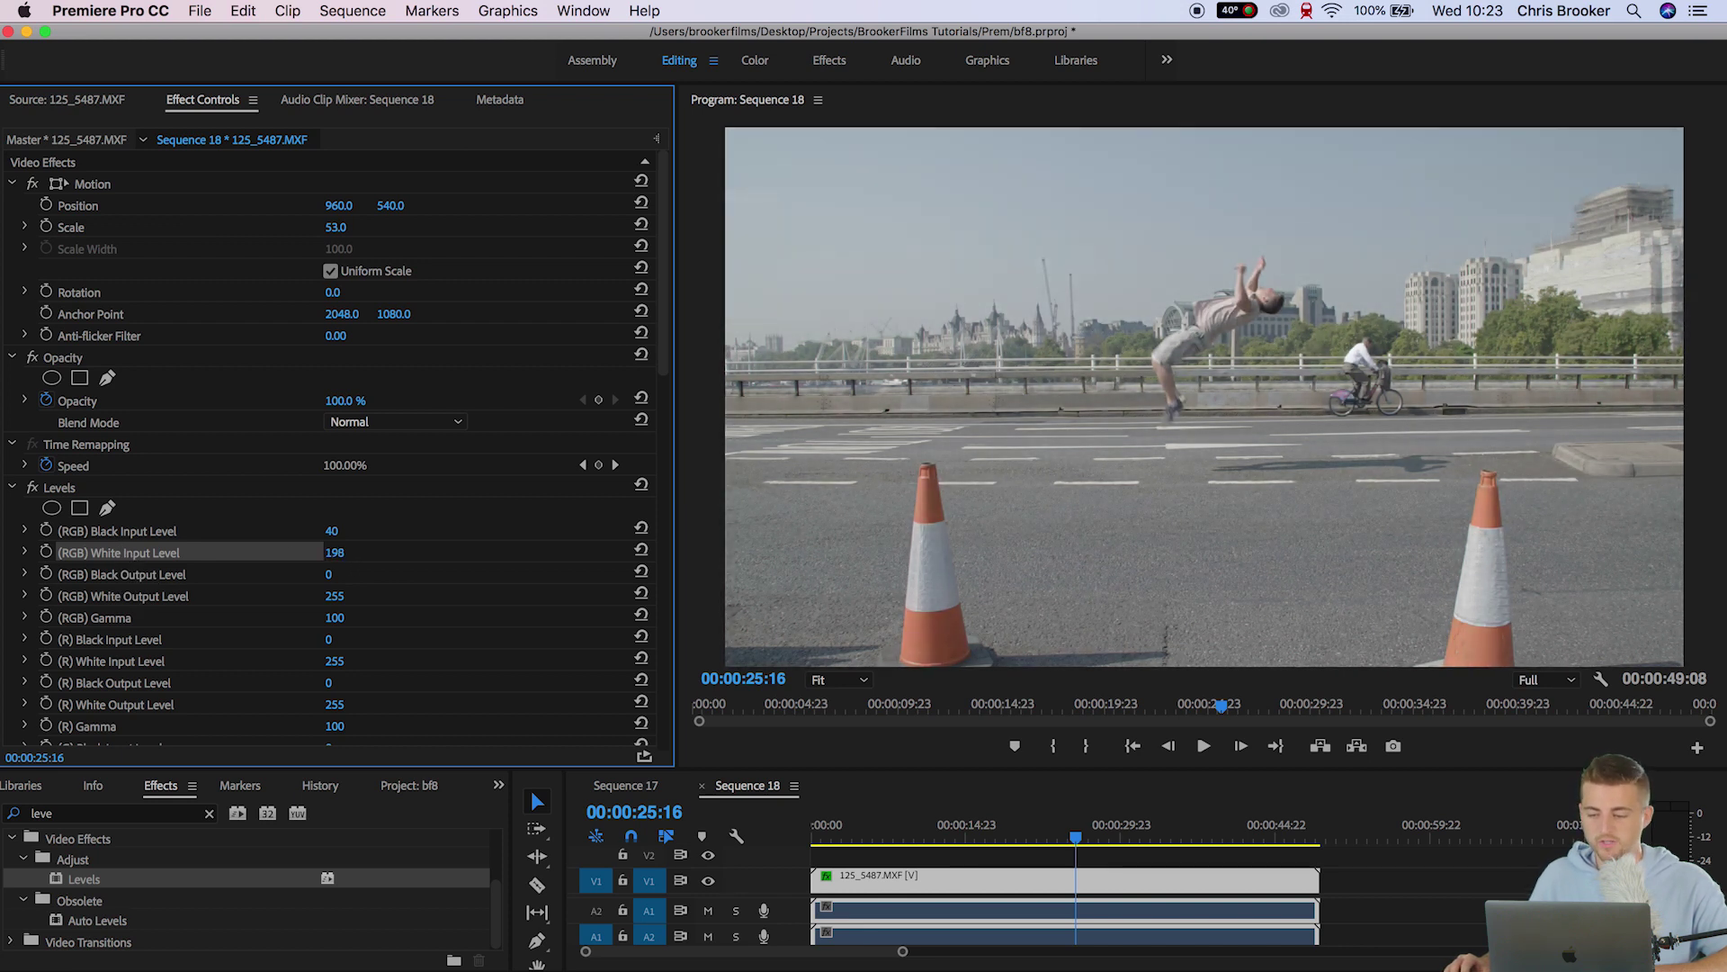
- Toggle Levels off and on to compare before/after, then collapse its settings
left_click(33, 490)
left_click(34, 490)
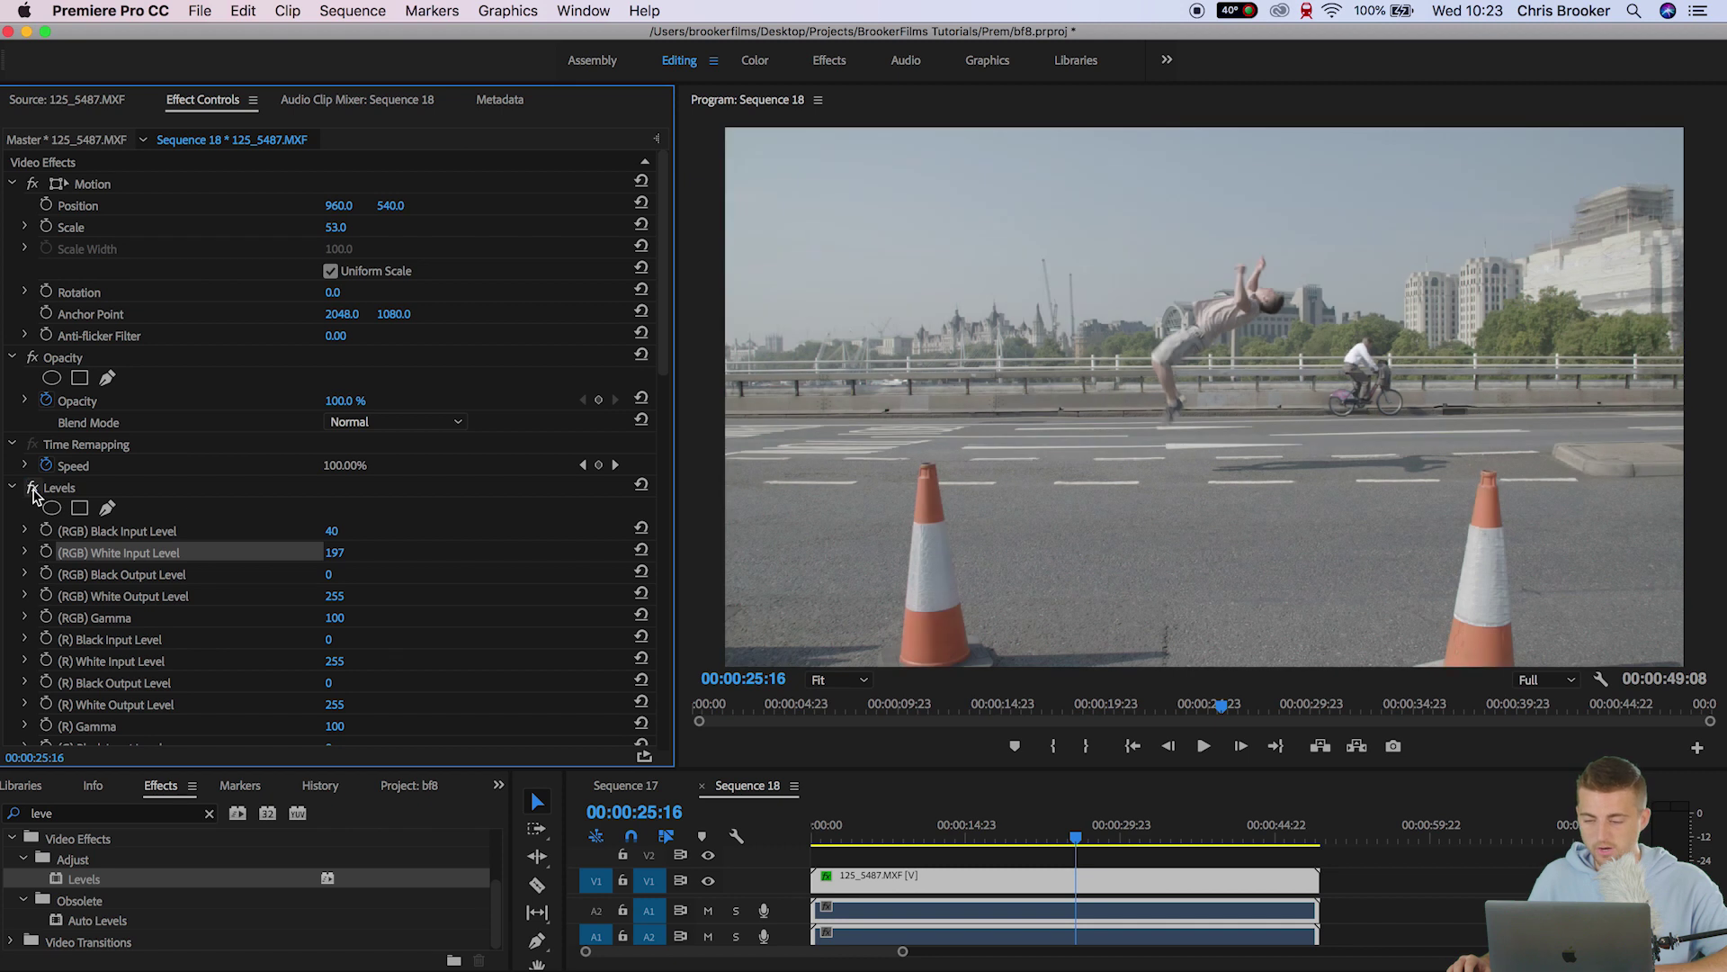
left_click(34, 489)
left_click(33, 489)
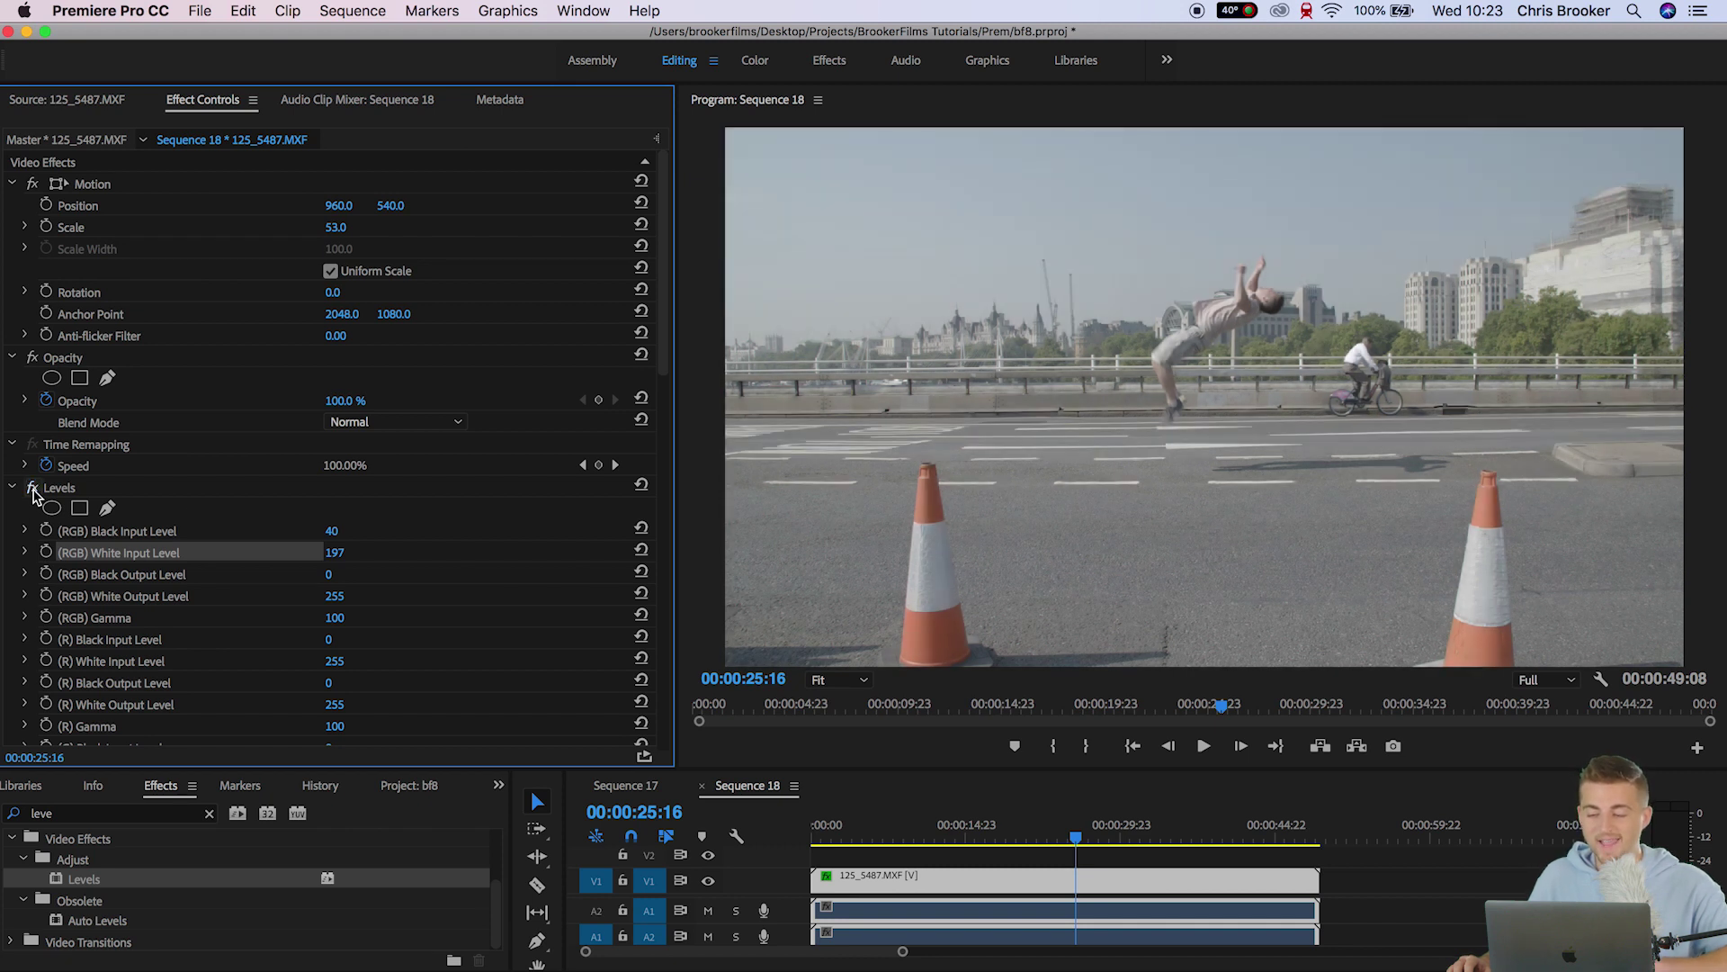
left_click(34, 490)
left_click(33, 489)
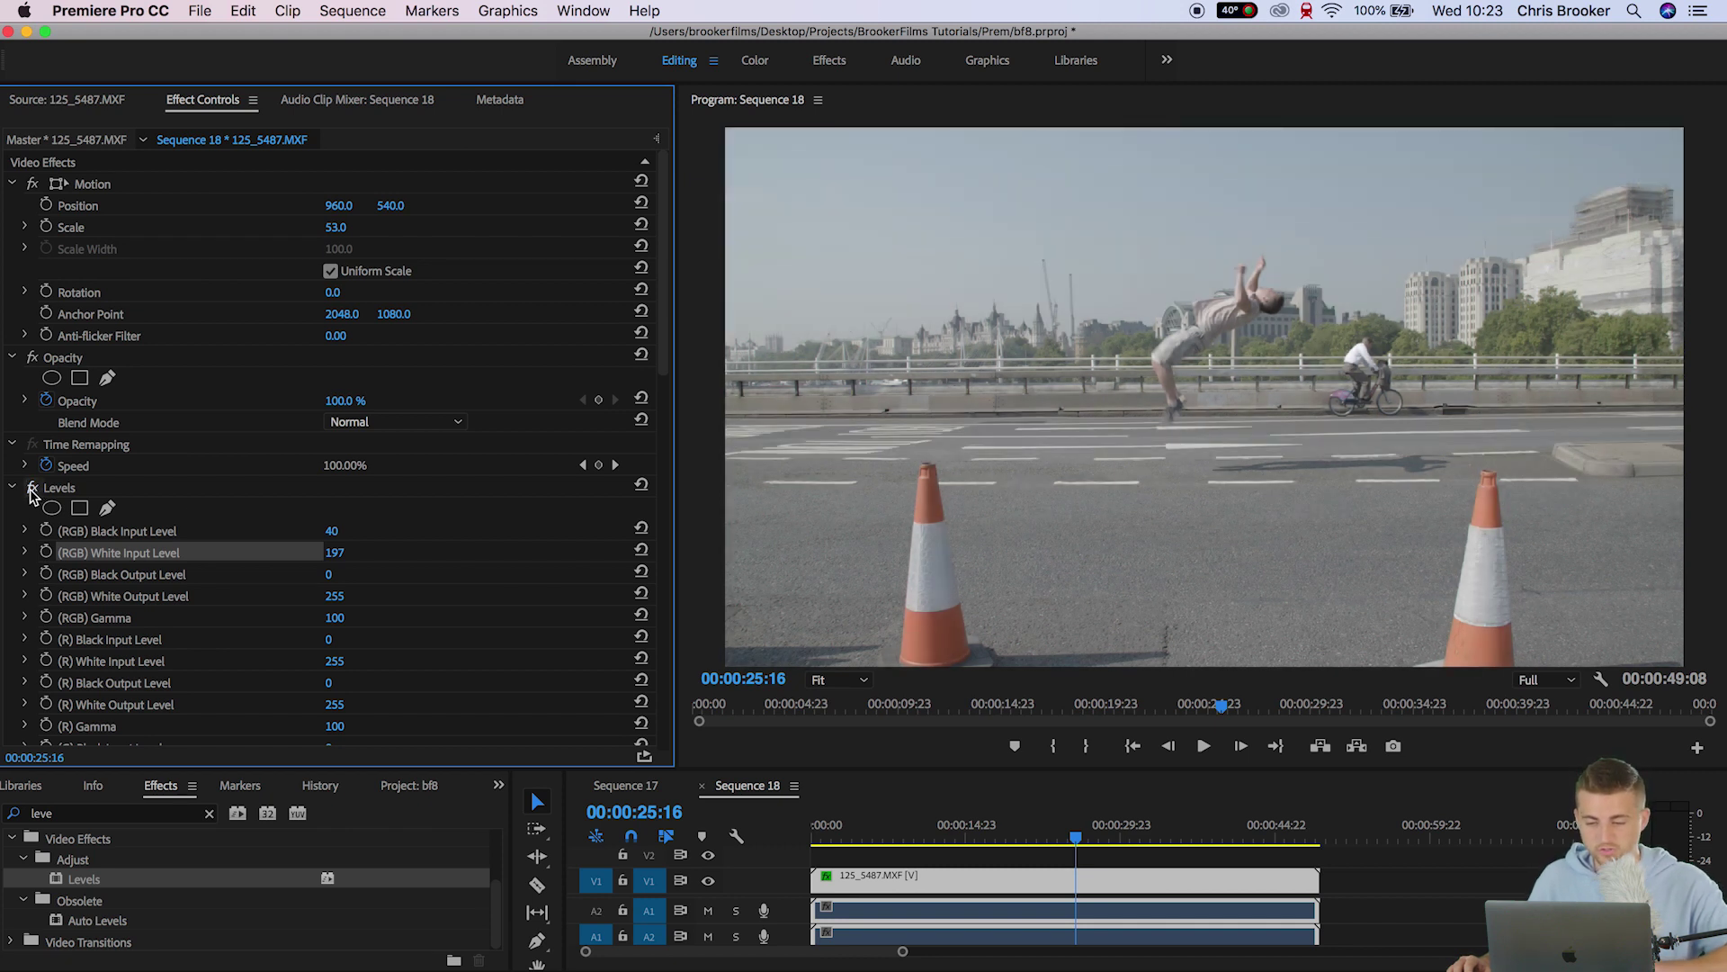
left_click(12, 488)
- Search for 'fast' and apply Fast Color Corrector to the clip
left_click(173, 811)
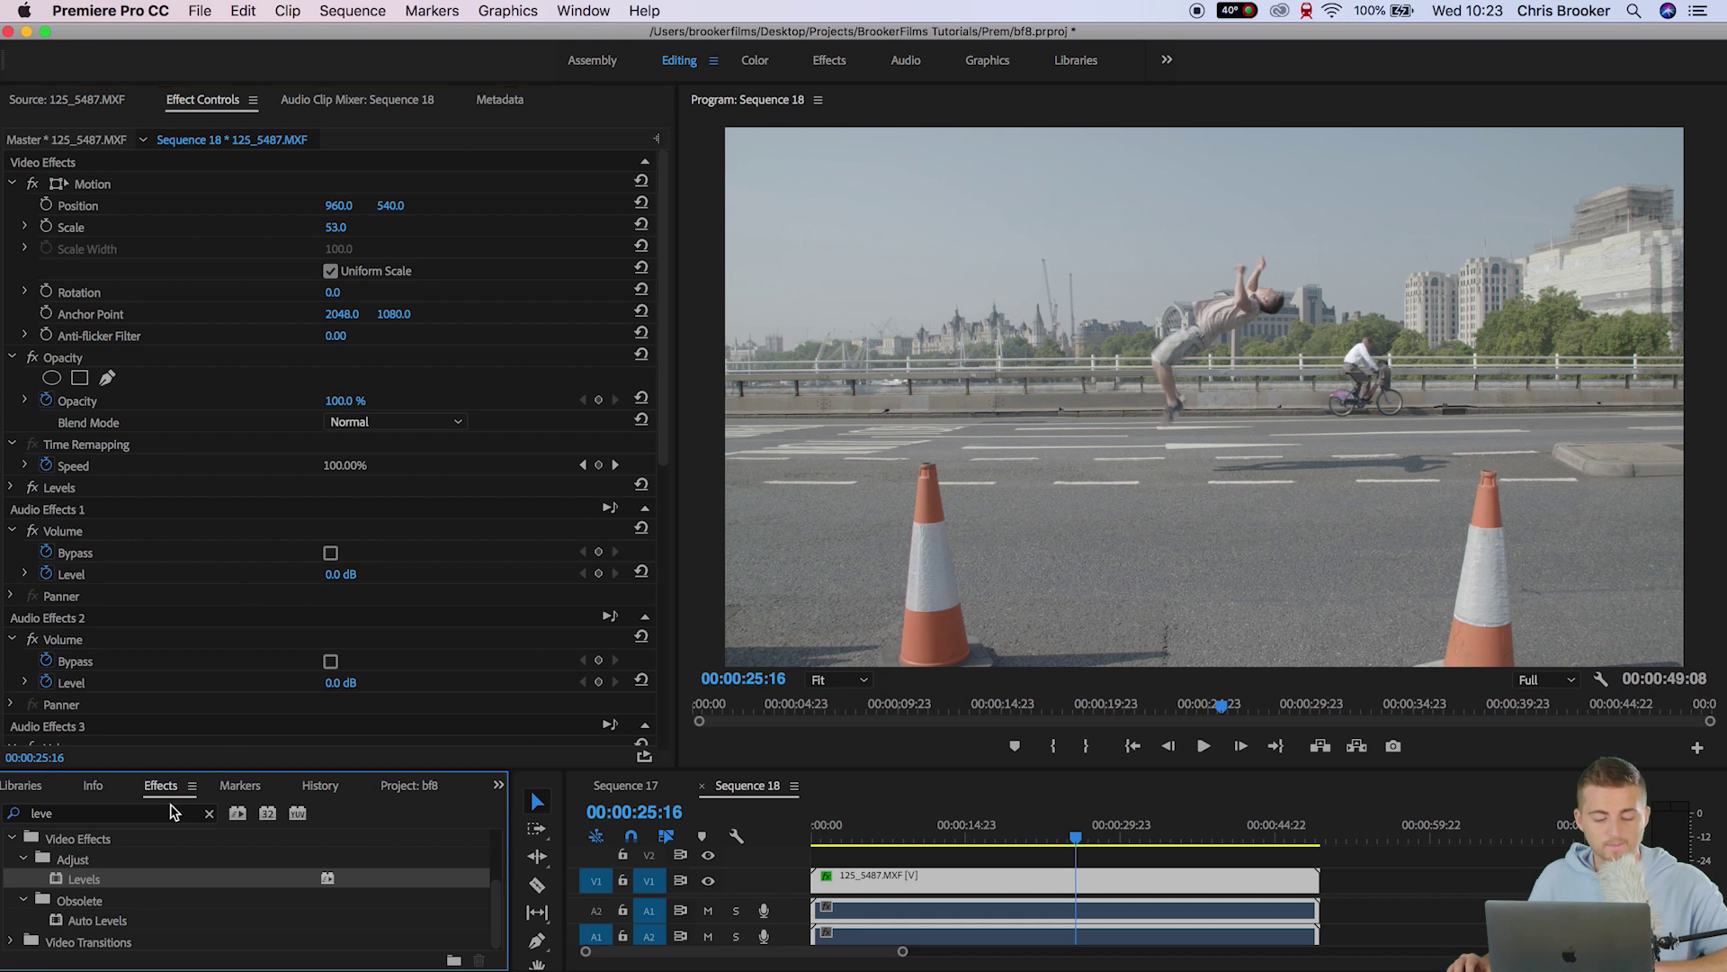
left_click(165, 809)
type("fast")
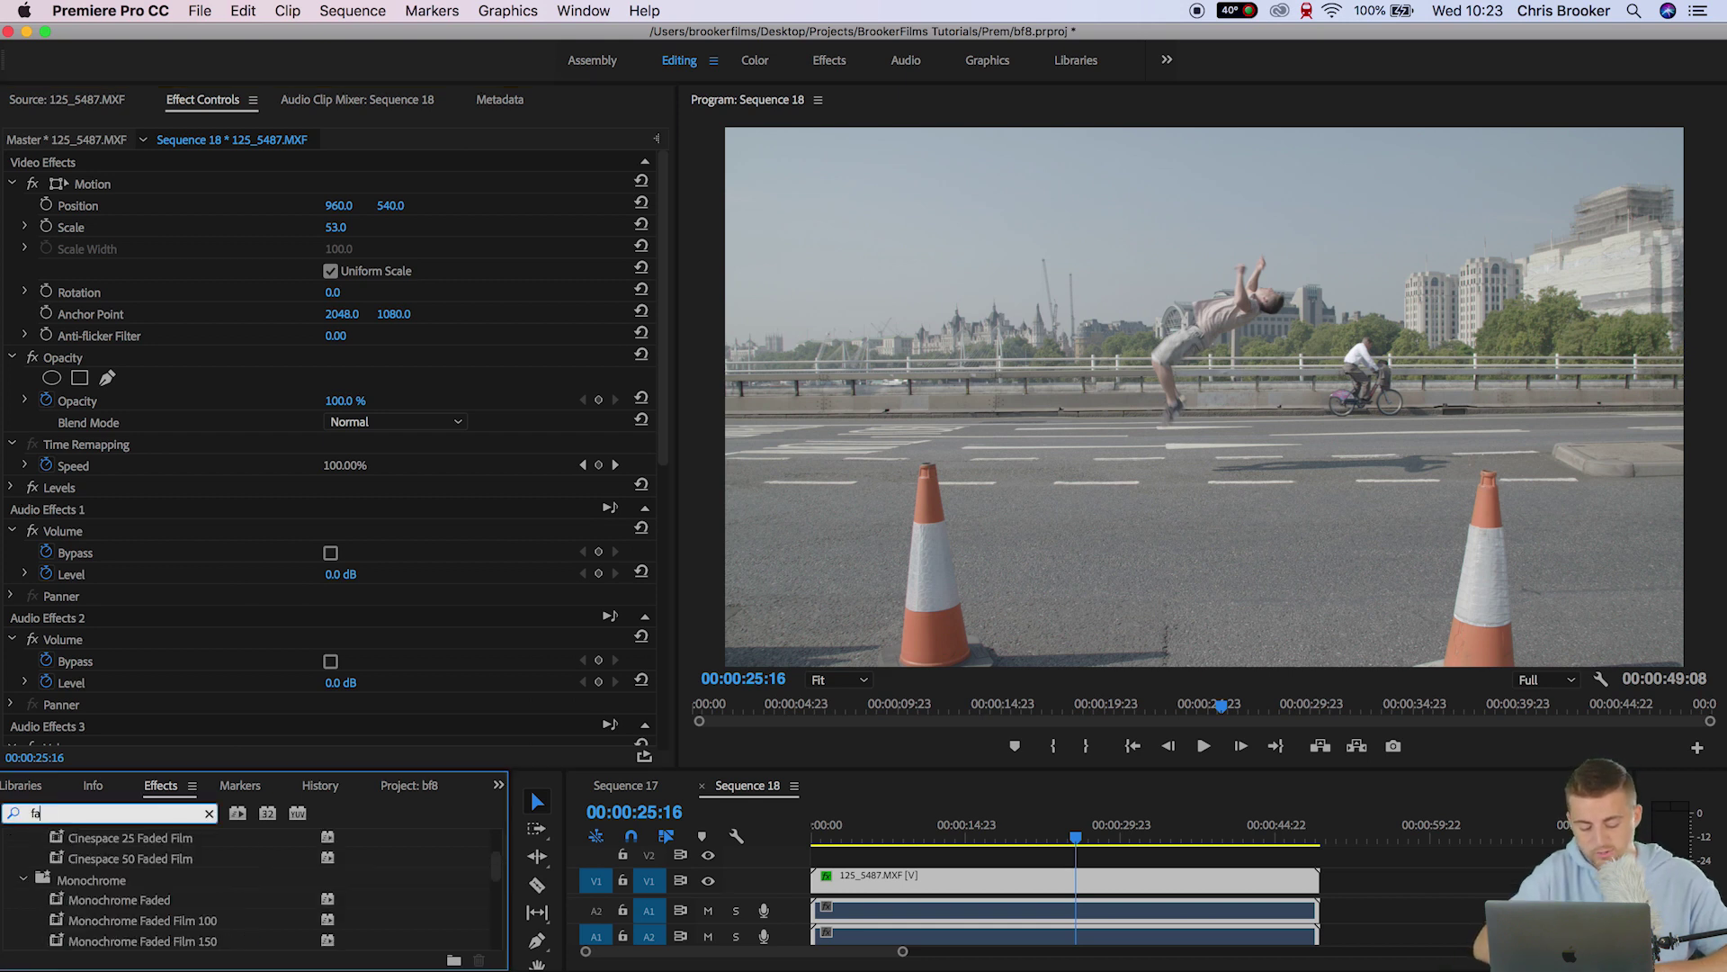
left_click(131, 900)
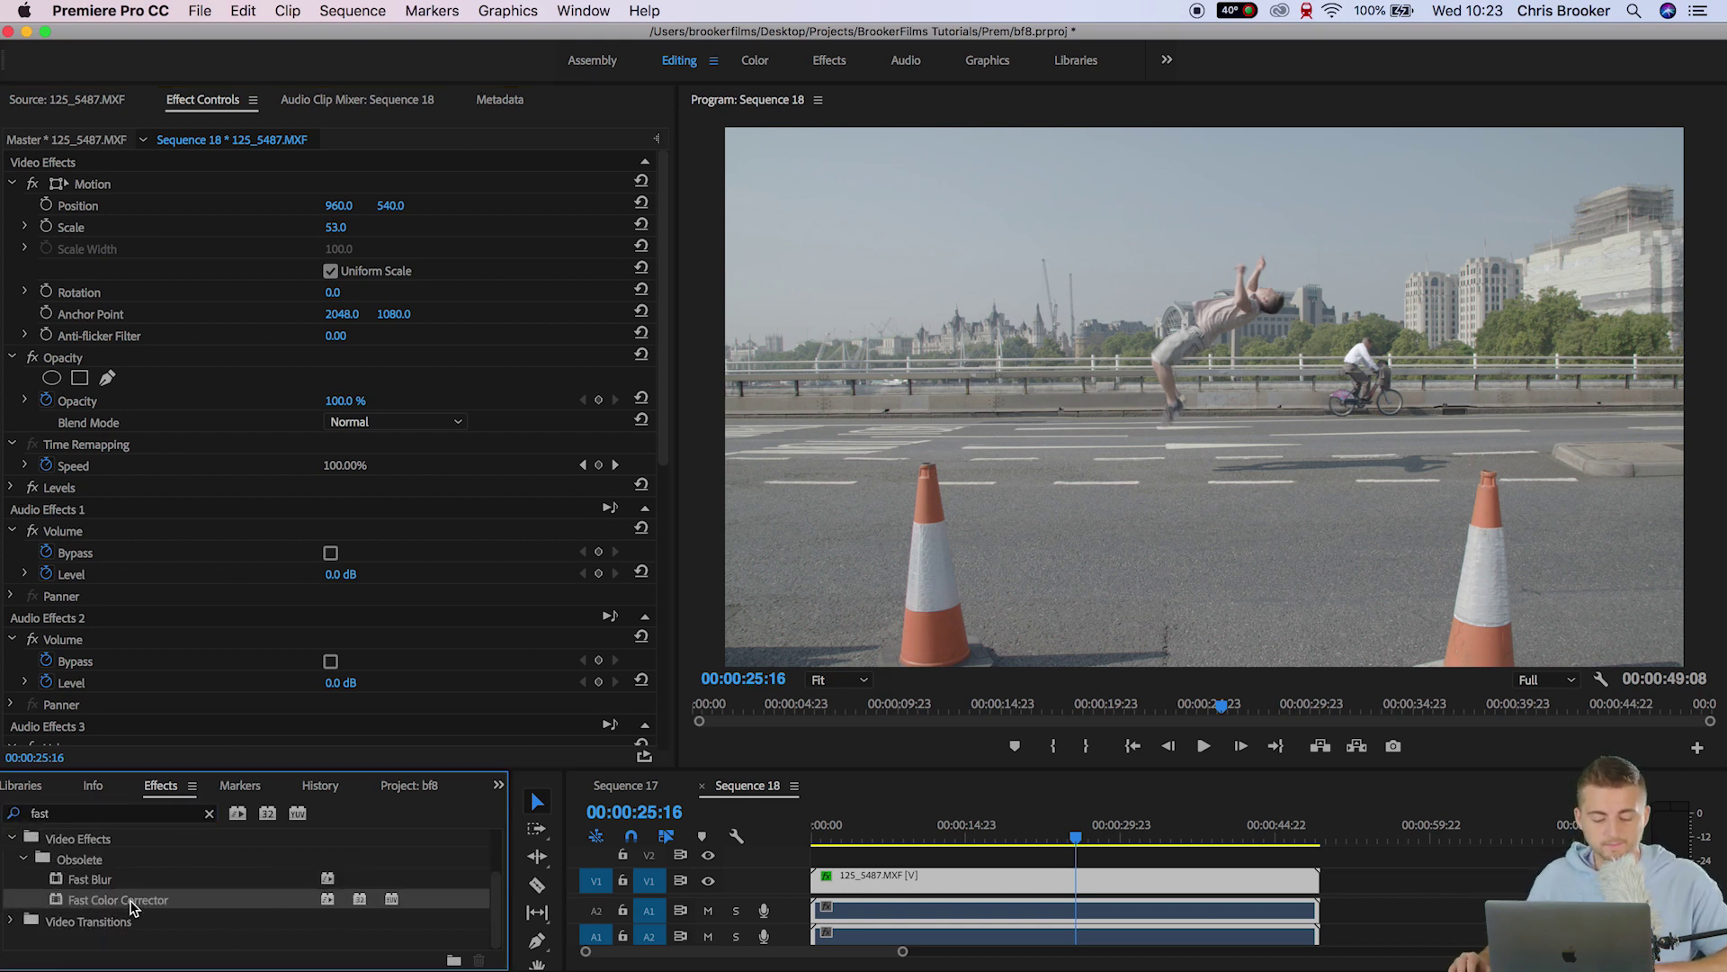
left_click_drag(138, 739, 115, 484)
- Shift the Hue Balance wheel to magnitude 4.54 at −135°
left_click(7, 488)
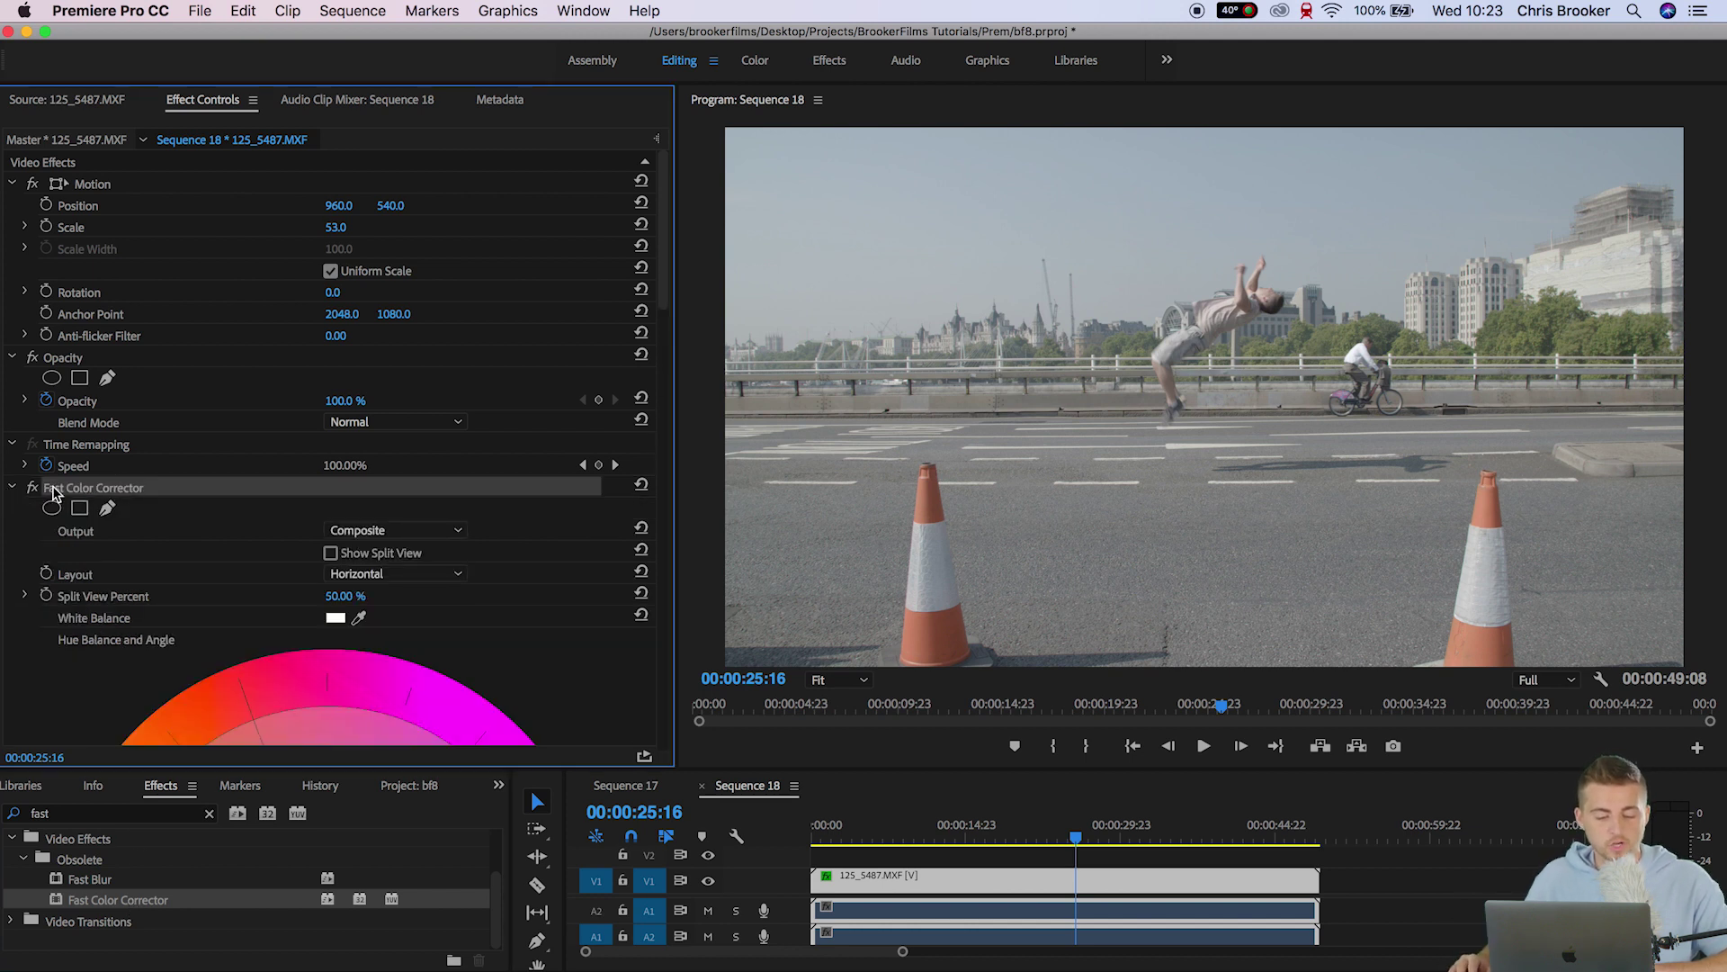
scroll(253, 515, "down", 10)
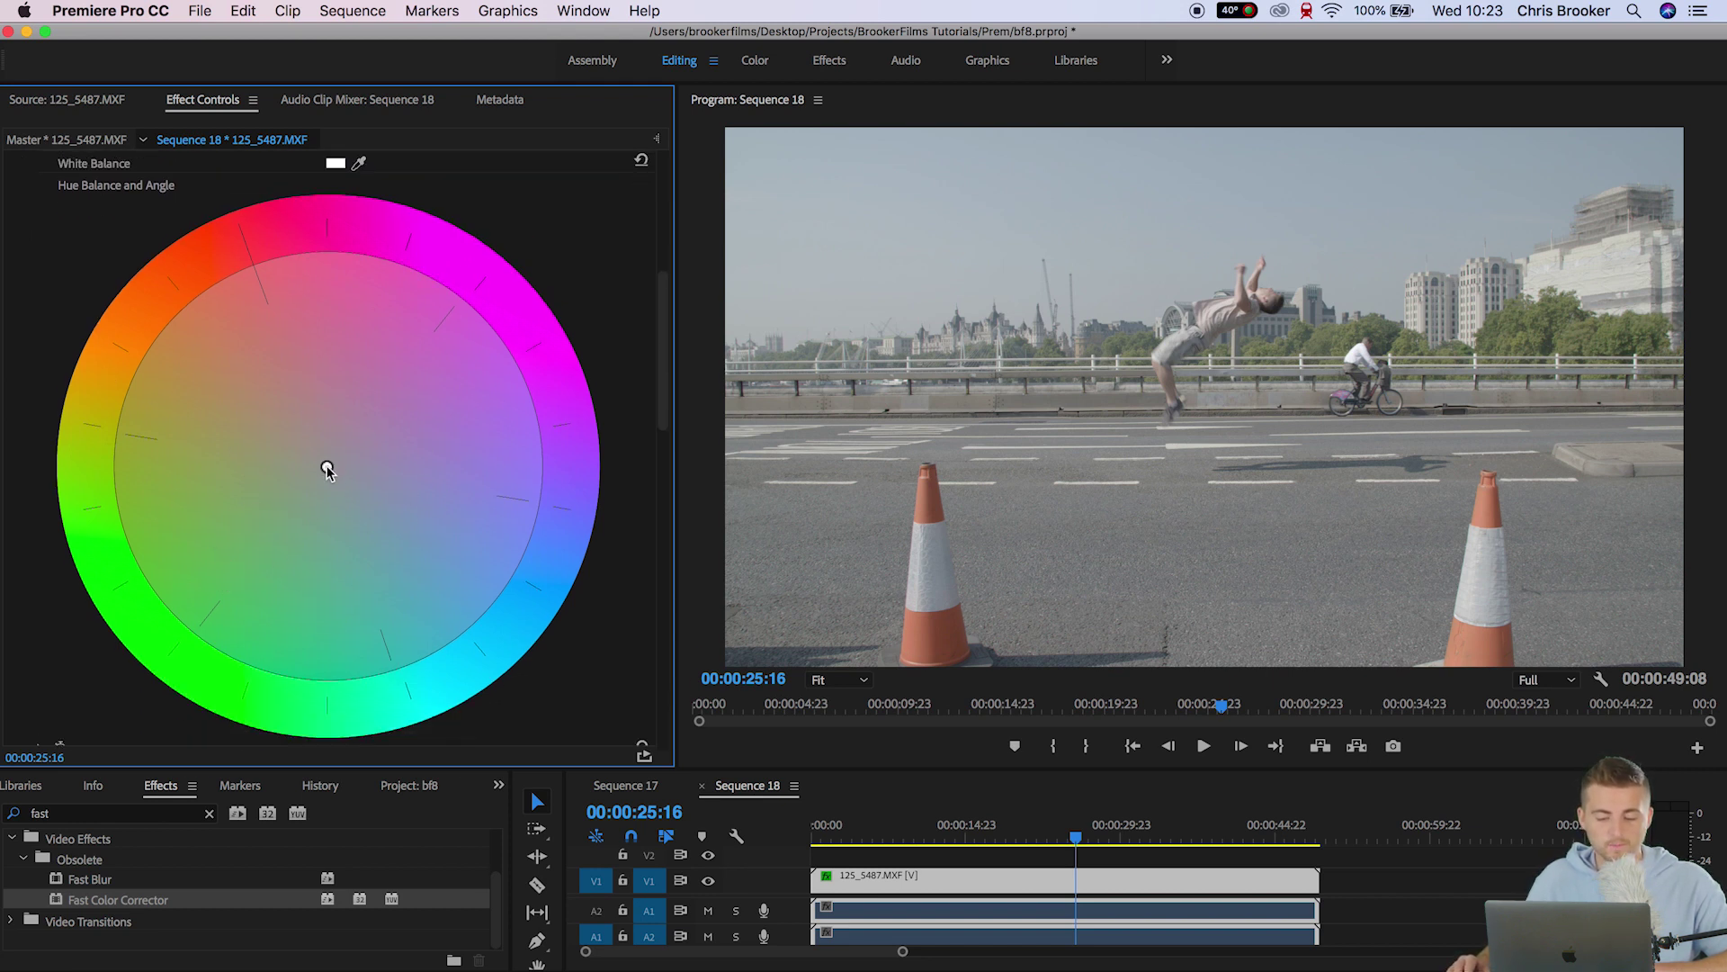
mouse_move(327, 472)
left_mouse_down()
mouse_move(212, 289)
mouse_move(138, 567)
mouse_move(430, 649)
mouse_move(532, 451)
mouse_move(162, 332)
mouse_move(413, 660)
mouse_move(94, 222)
mouse_move(81, 558)
mouse_move(444, 354)
mouse_move(429, 335)
mouse_move(262, 458)
mouse_move(322, 466)
left_mouse_up()
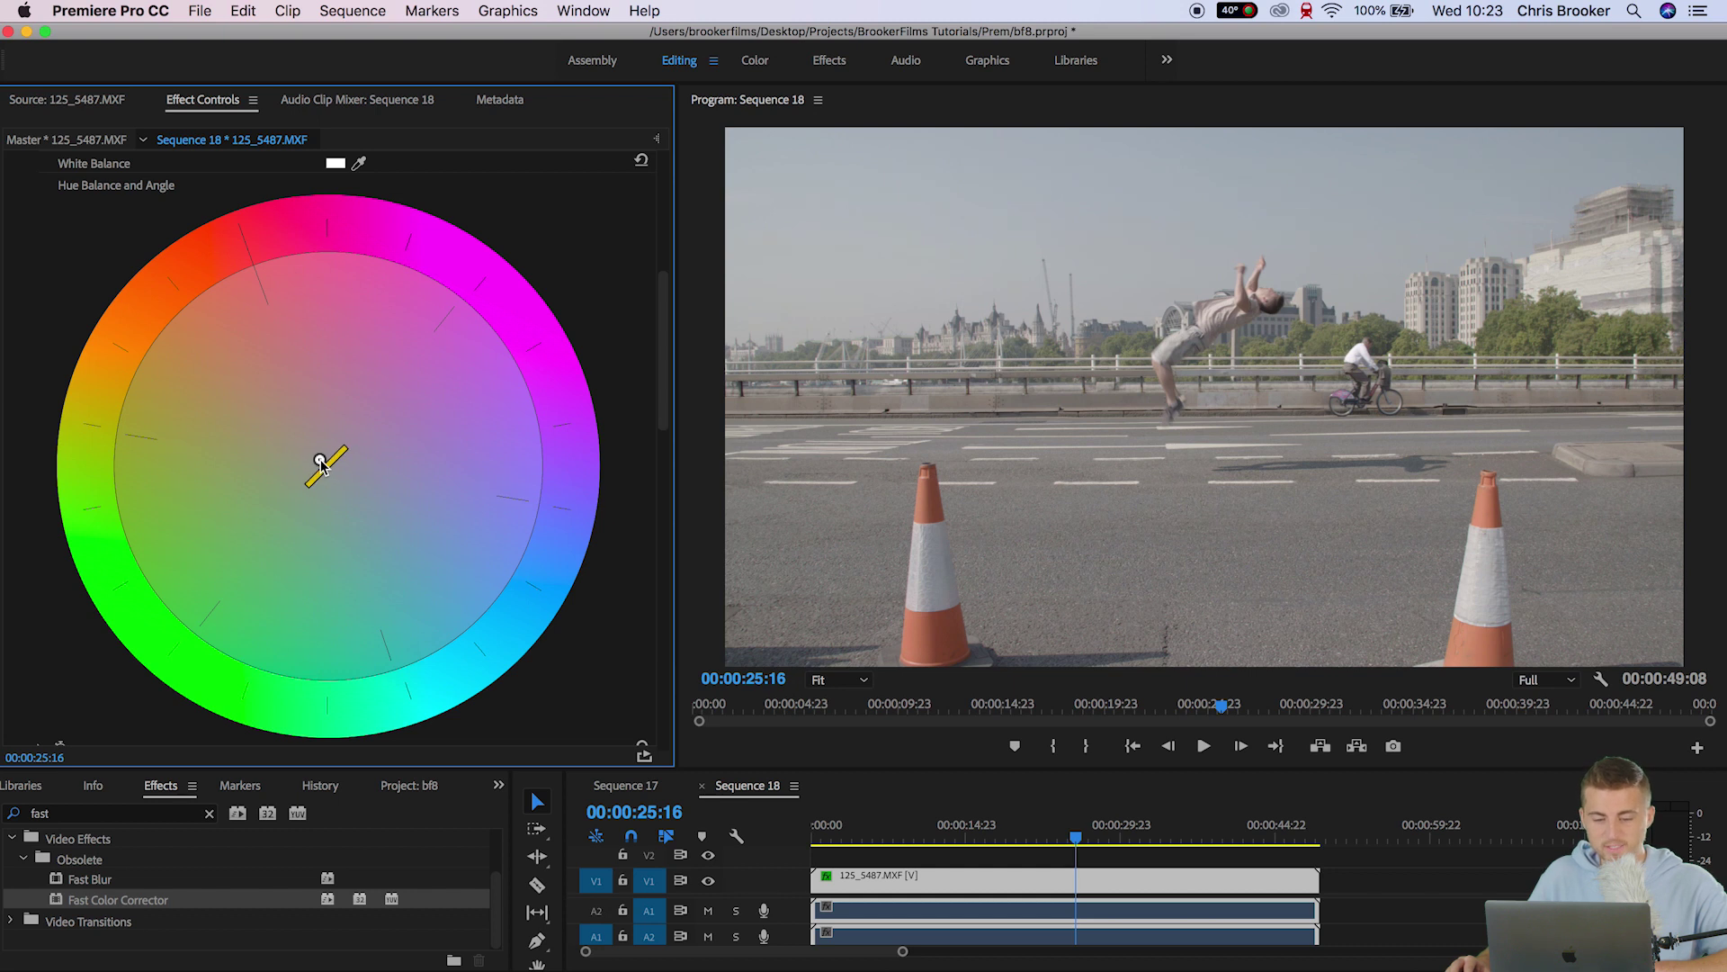
scroll(579, 451, "down", 5)
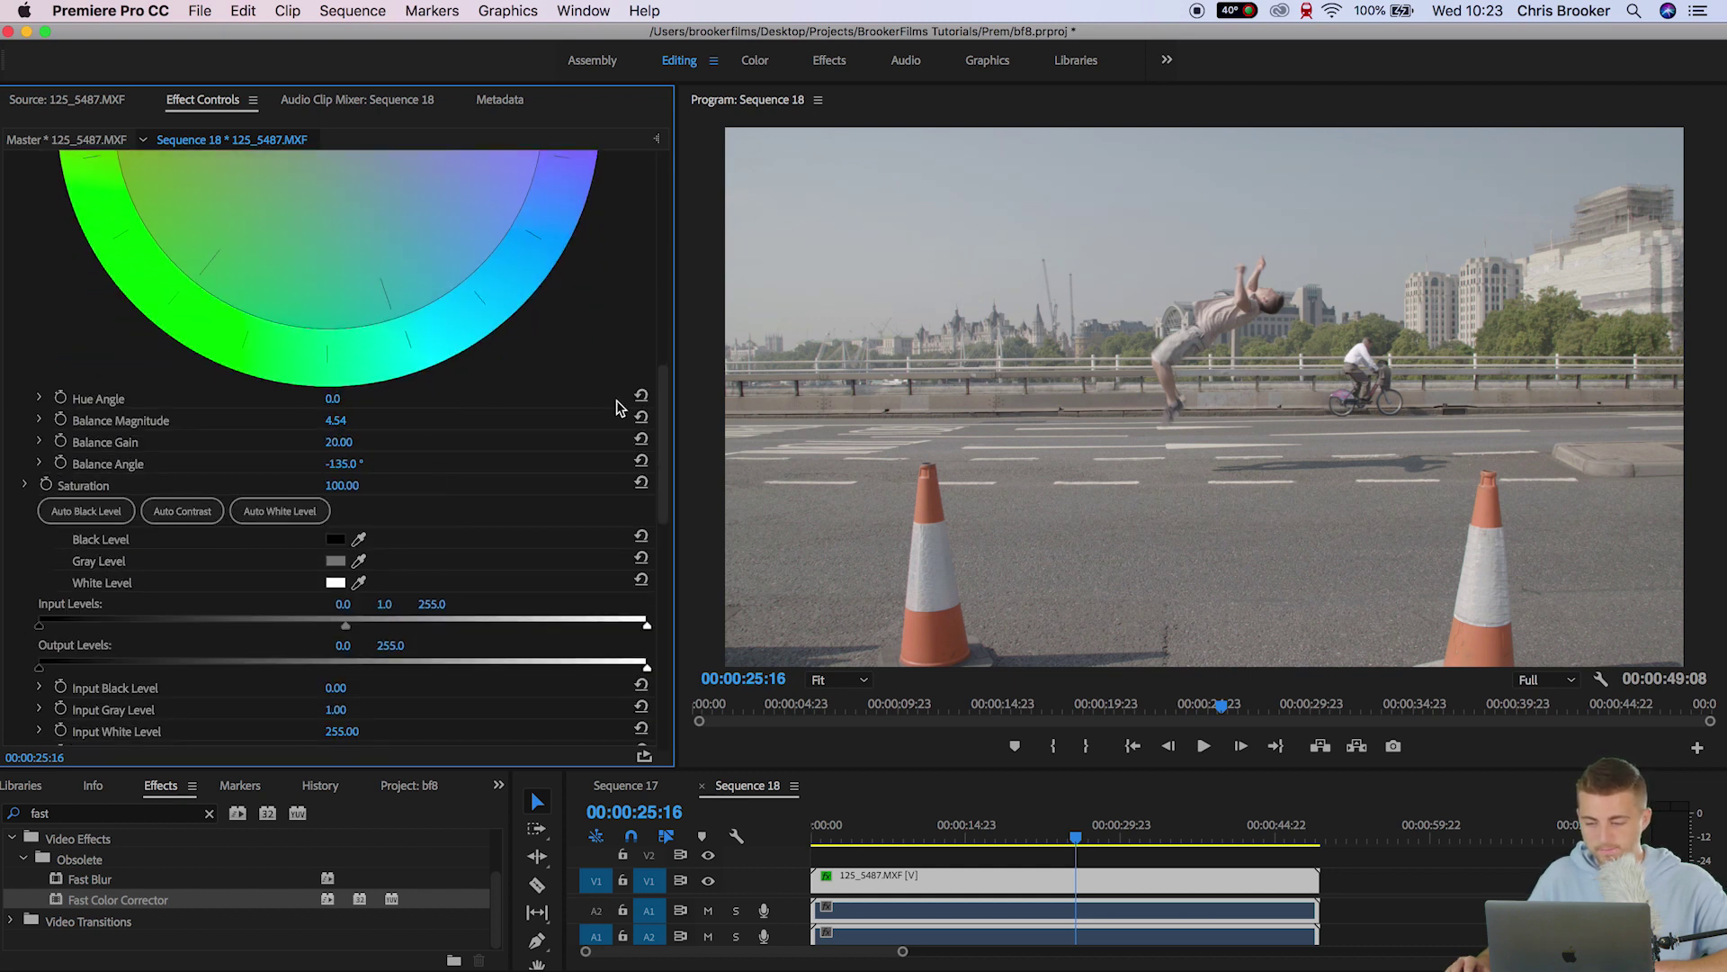
- Raise Fast Color Corrector saturation to 167, collapse it, and clear the effects search
left_click(90, 487)
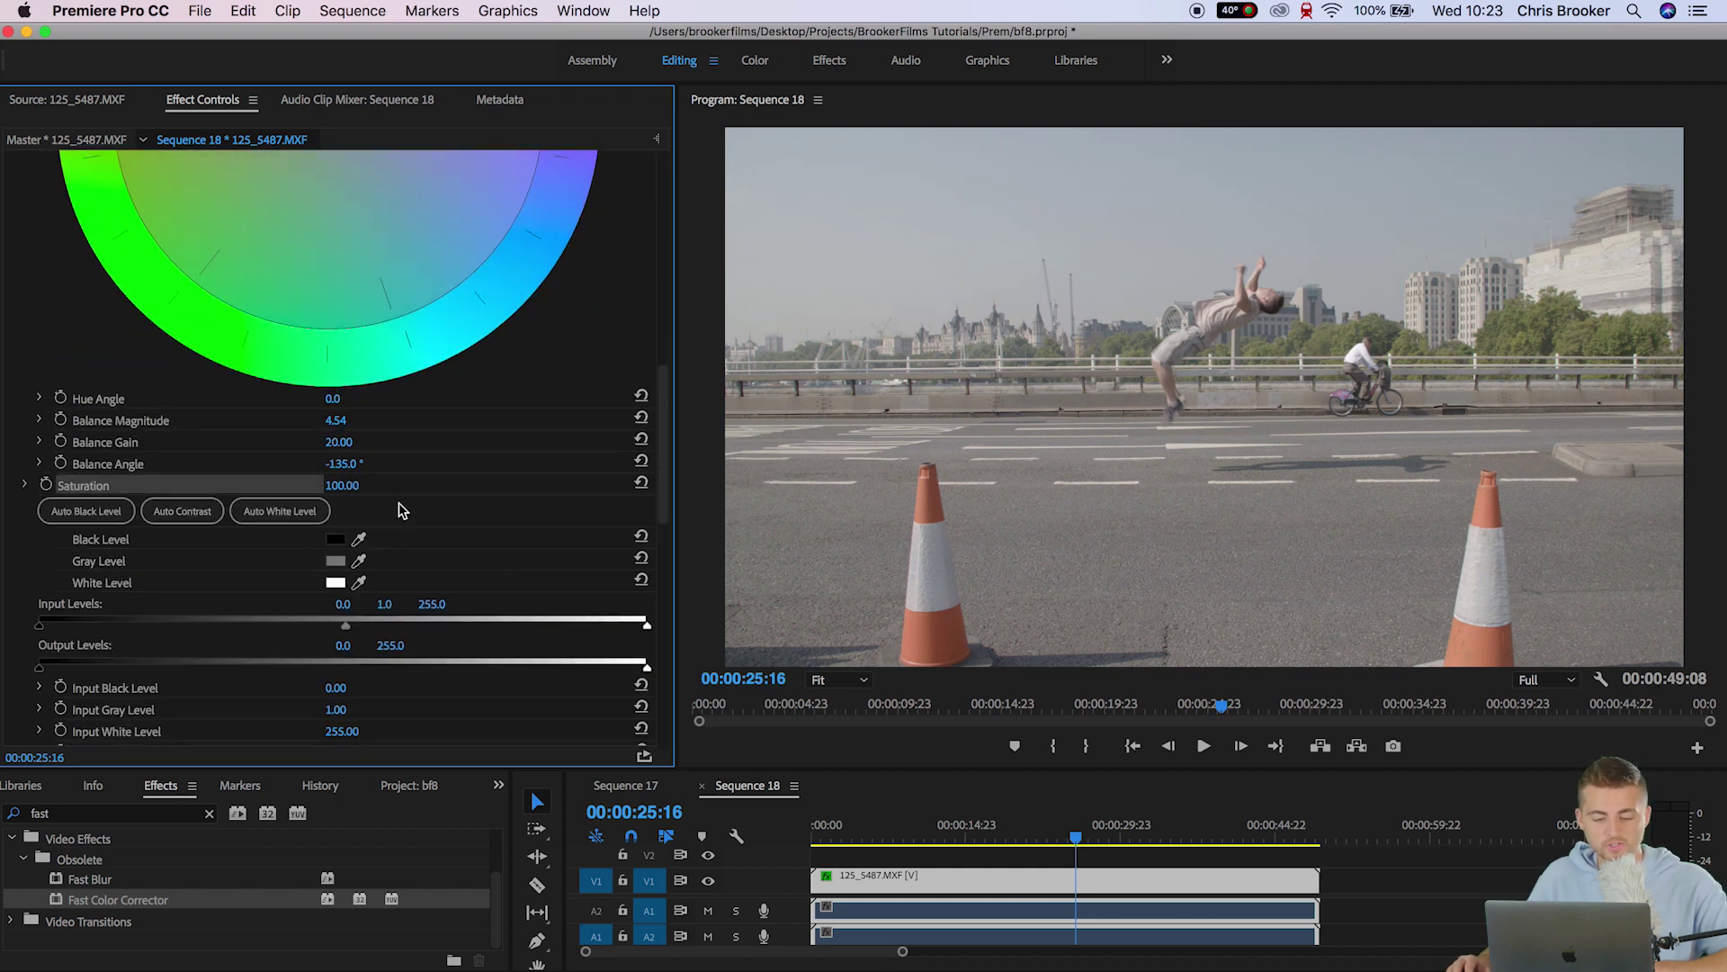
left_click_drag(342, 485, 389, 485)
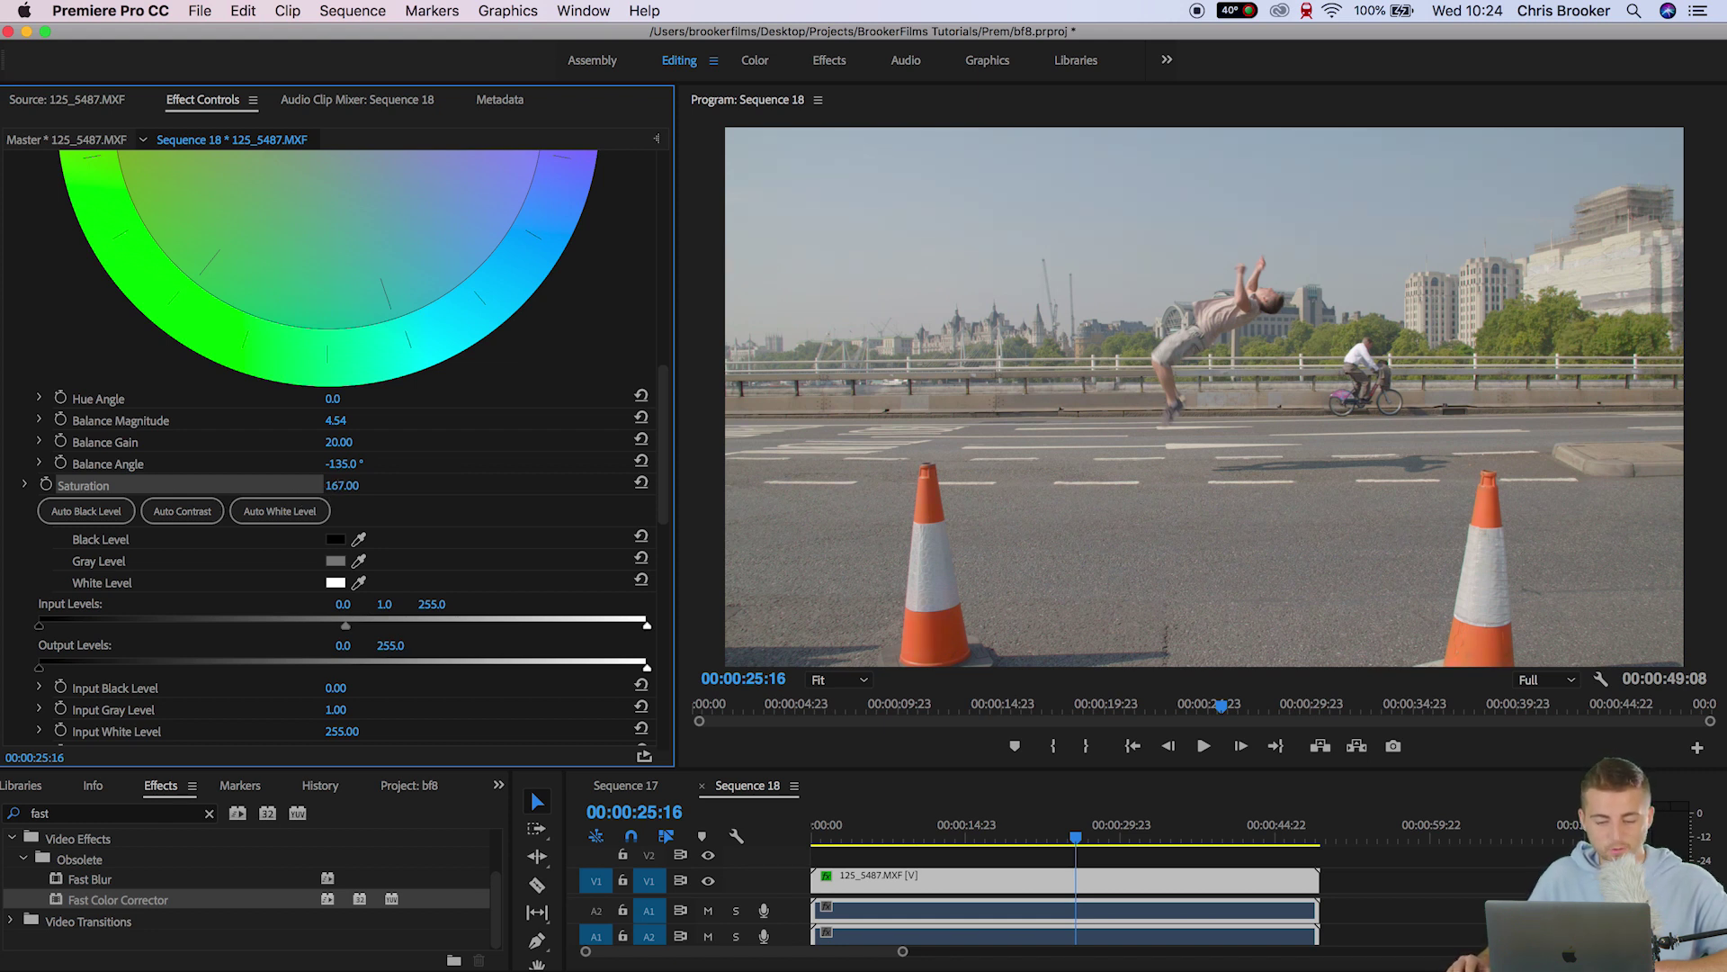
scroll(356, 486, "up", 10)
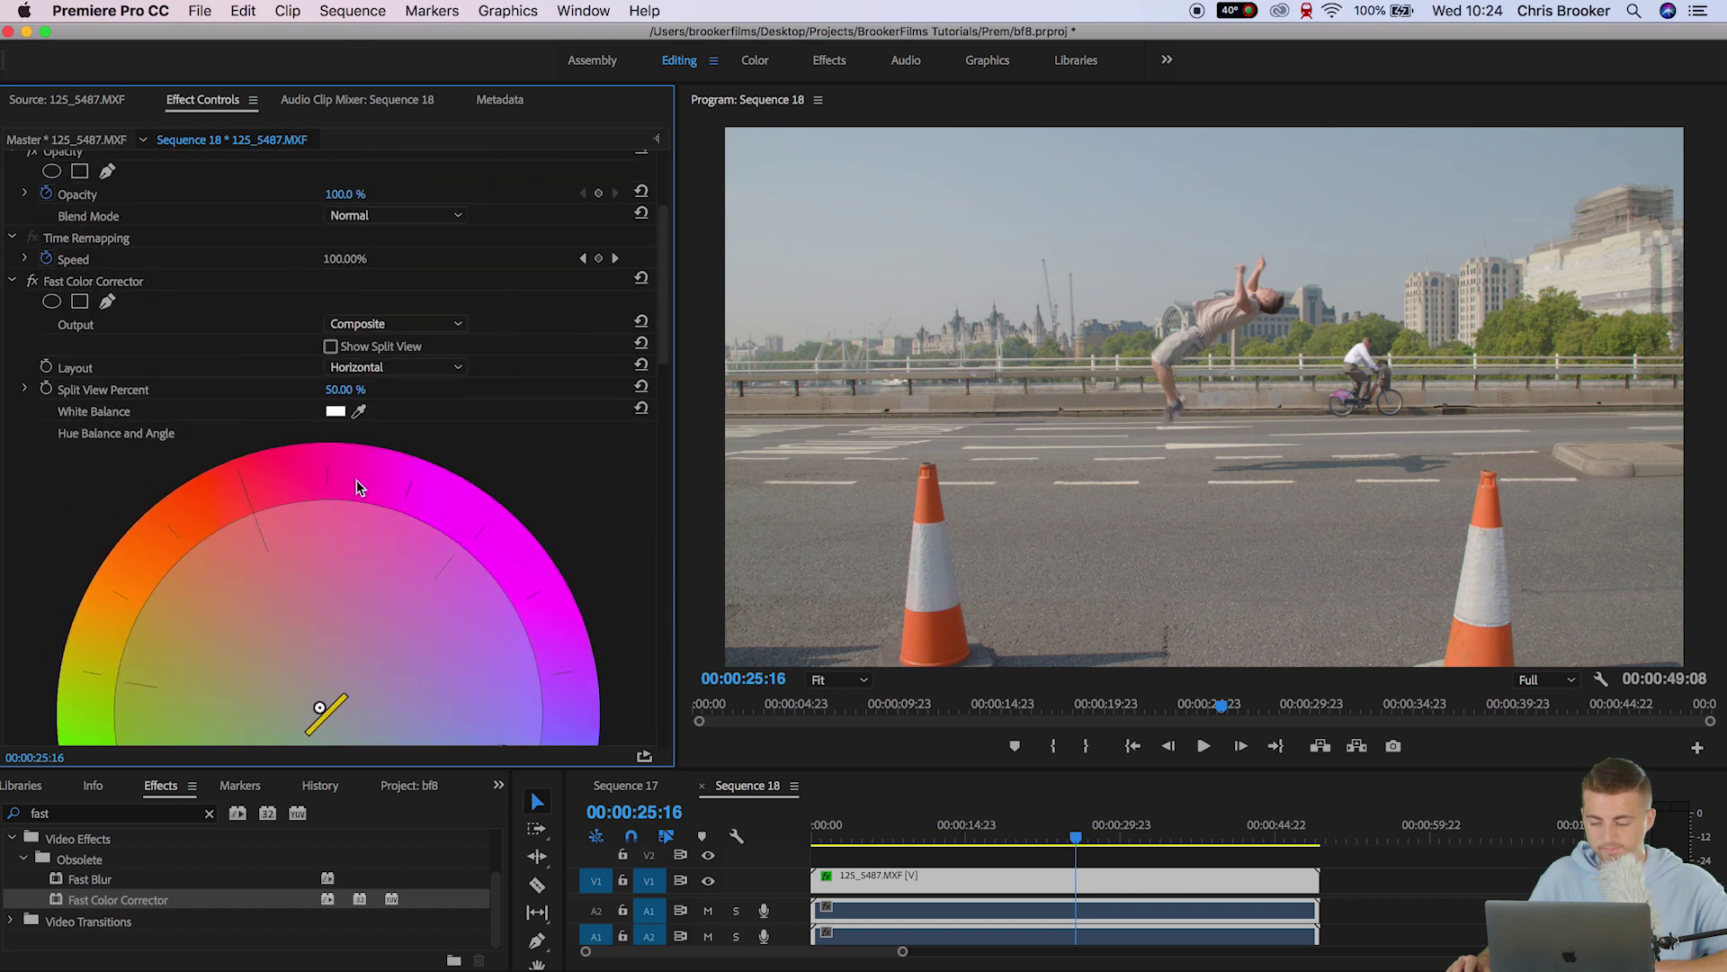
left_click(13, 283)
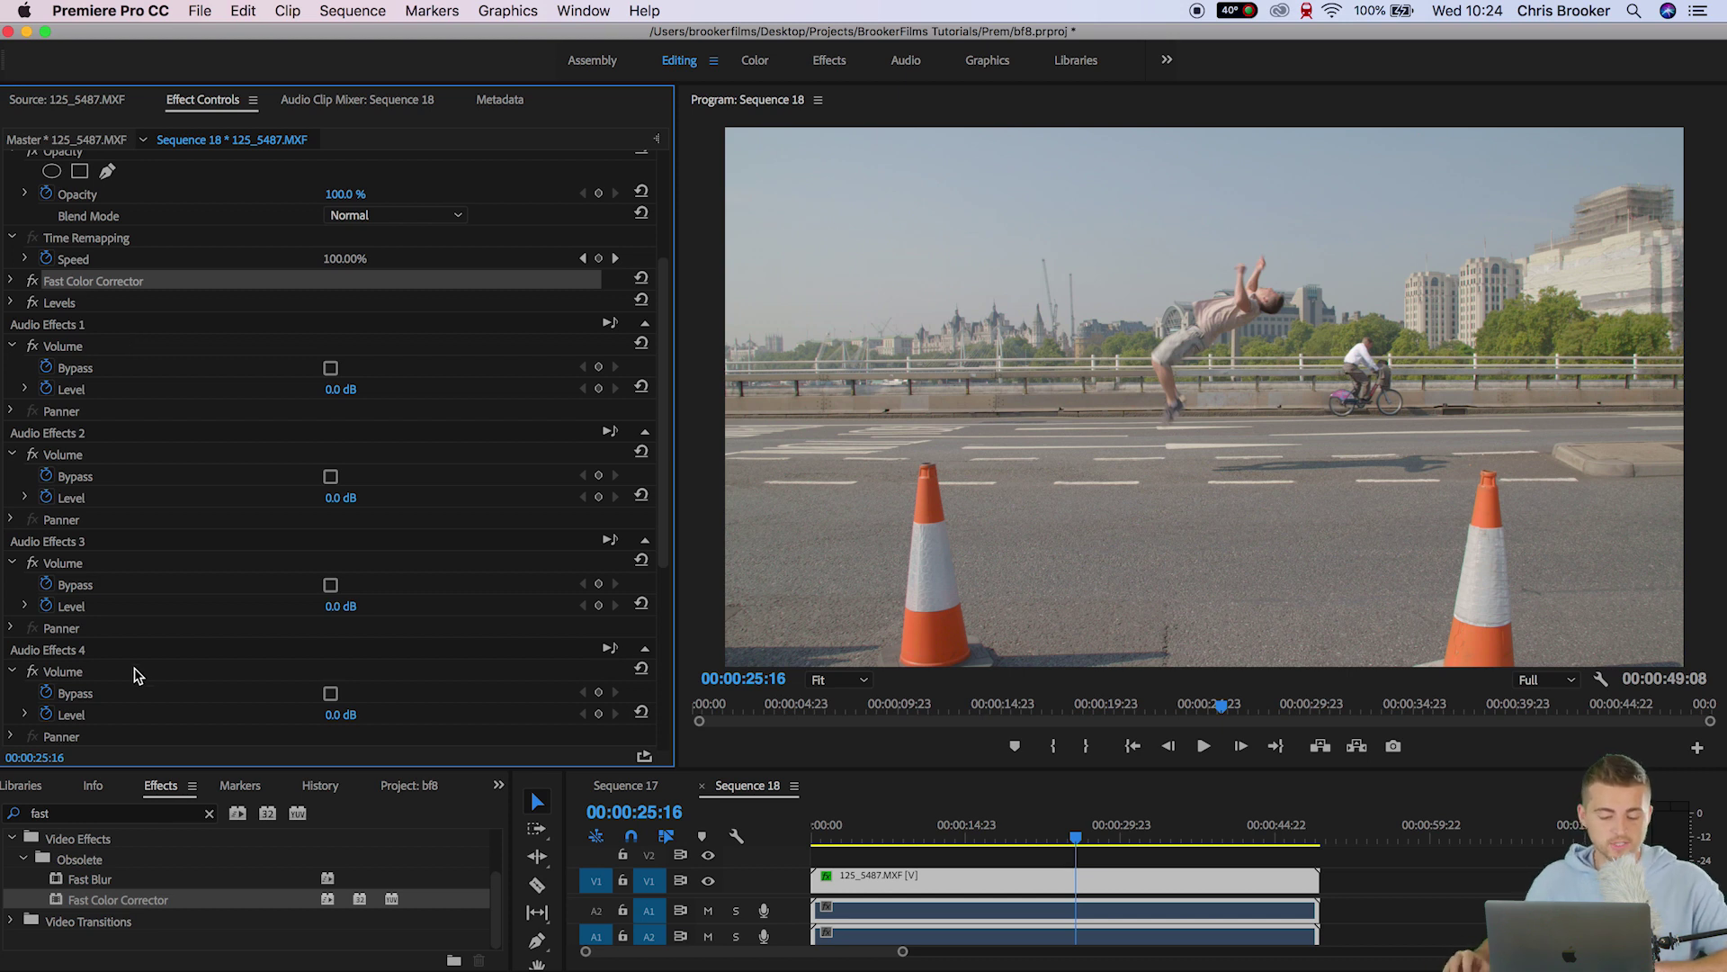
left_click(209, 814)
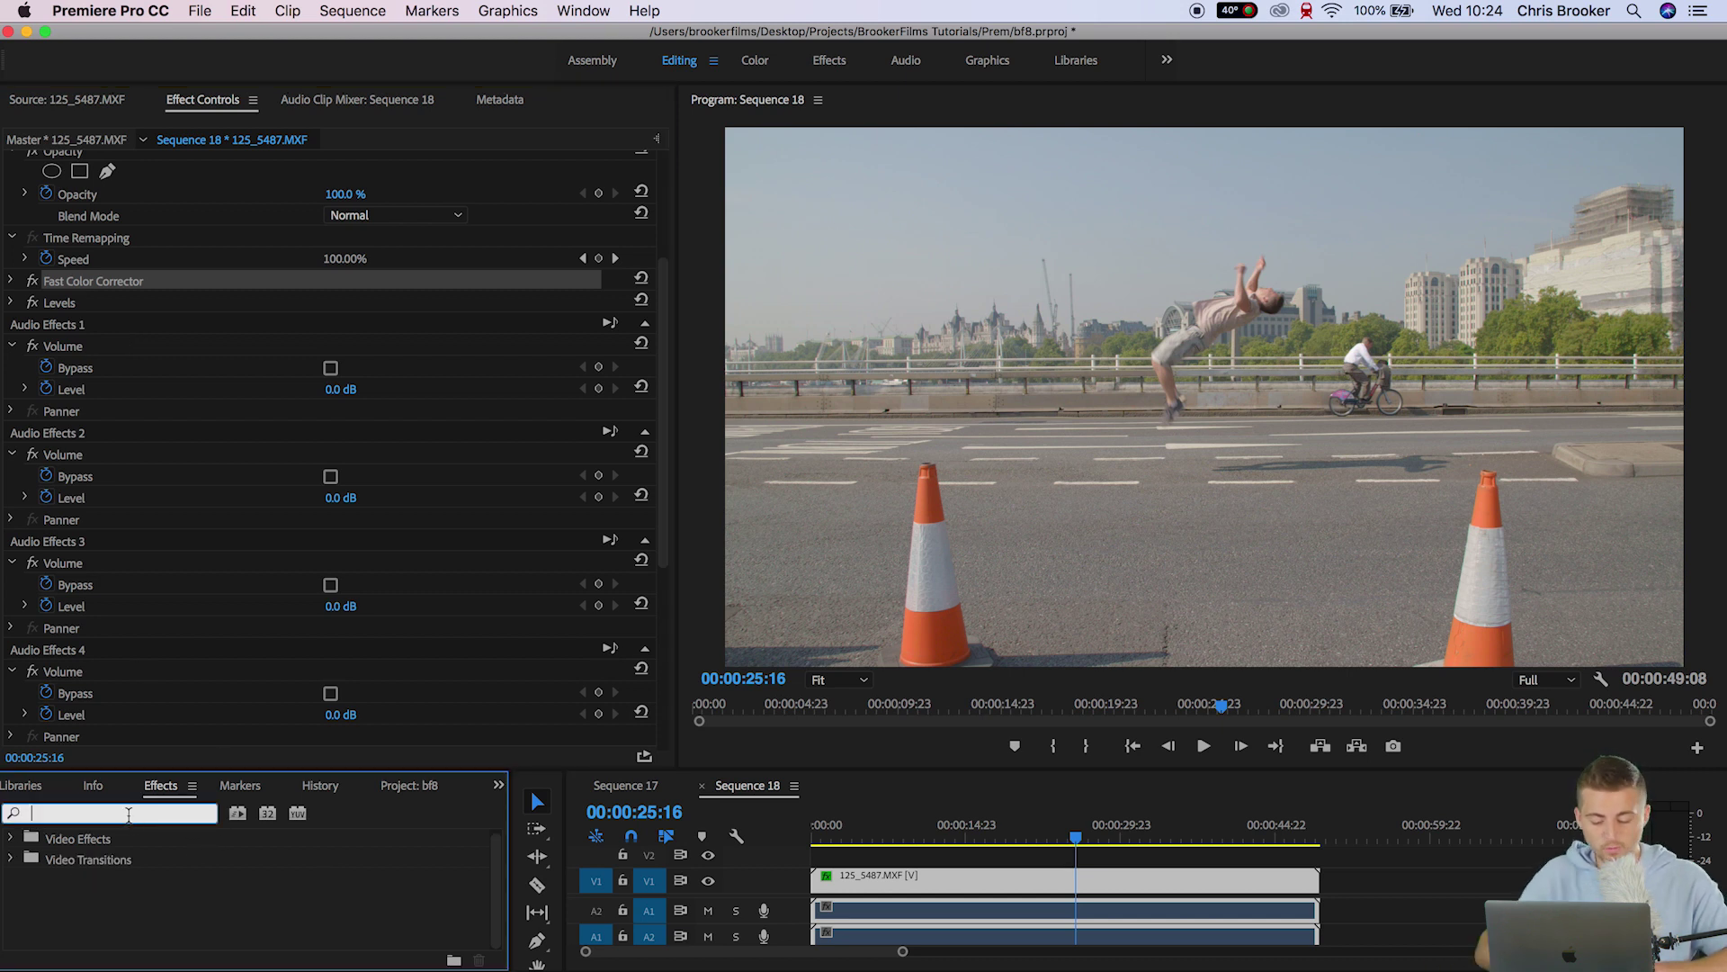
- Search for 'three' and apply Three-Way Color Corrector to the skateboard clip
type("three")
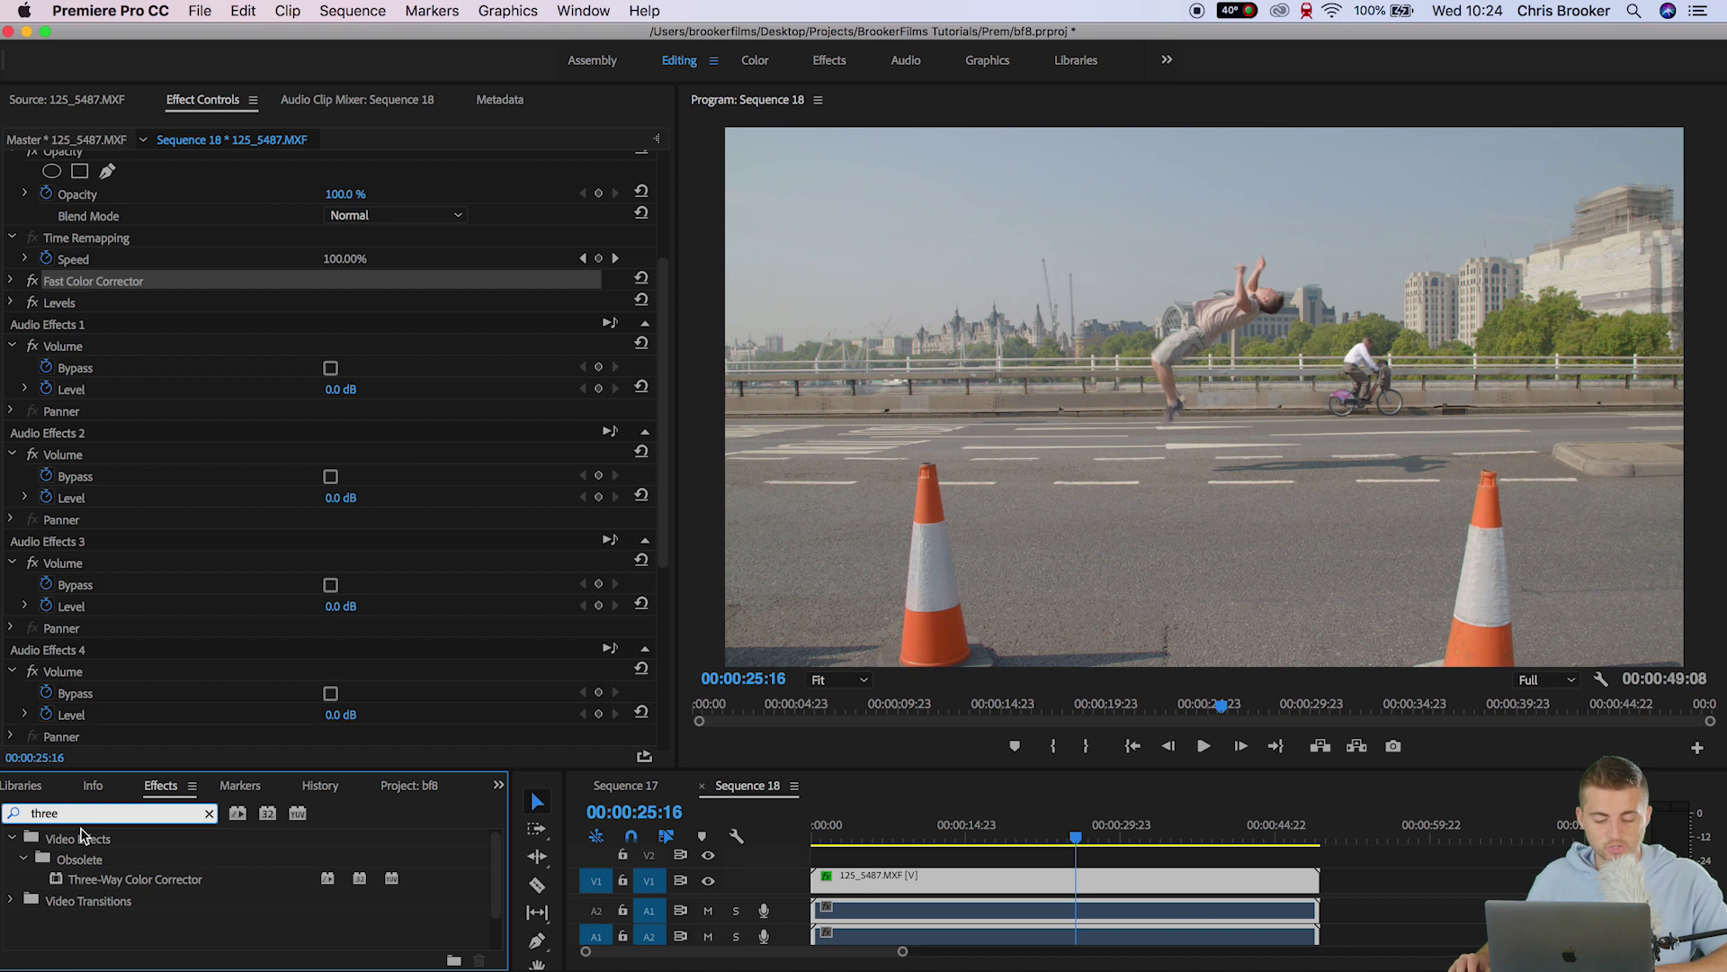
left_click(112, 879)
left_click_drag(122, 891, 1047, 878)
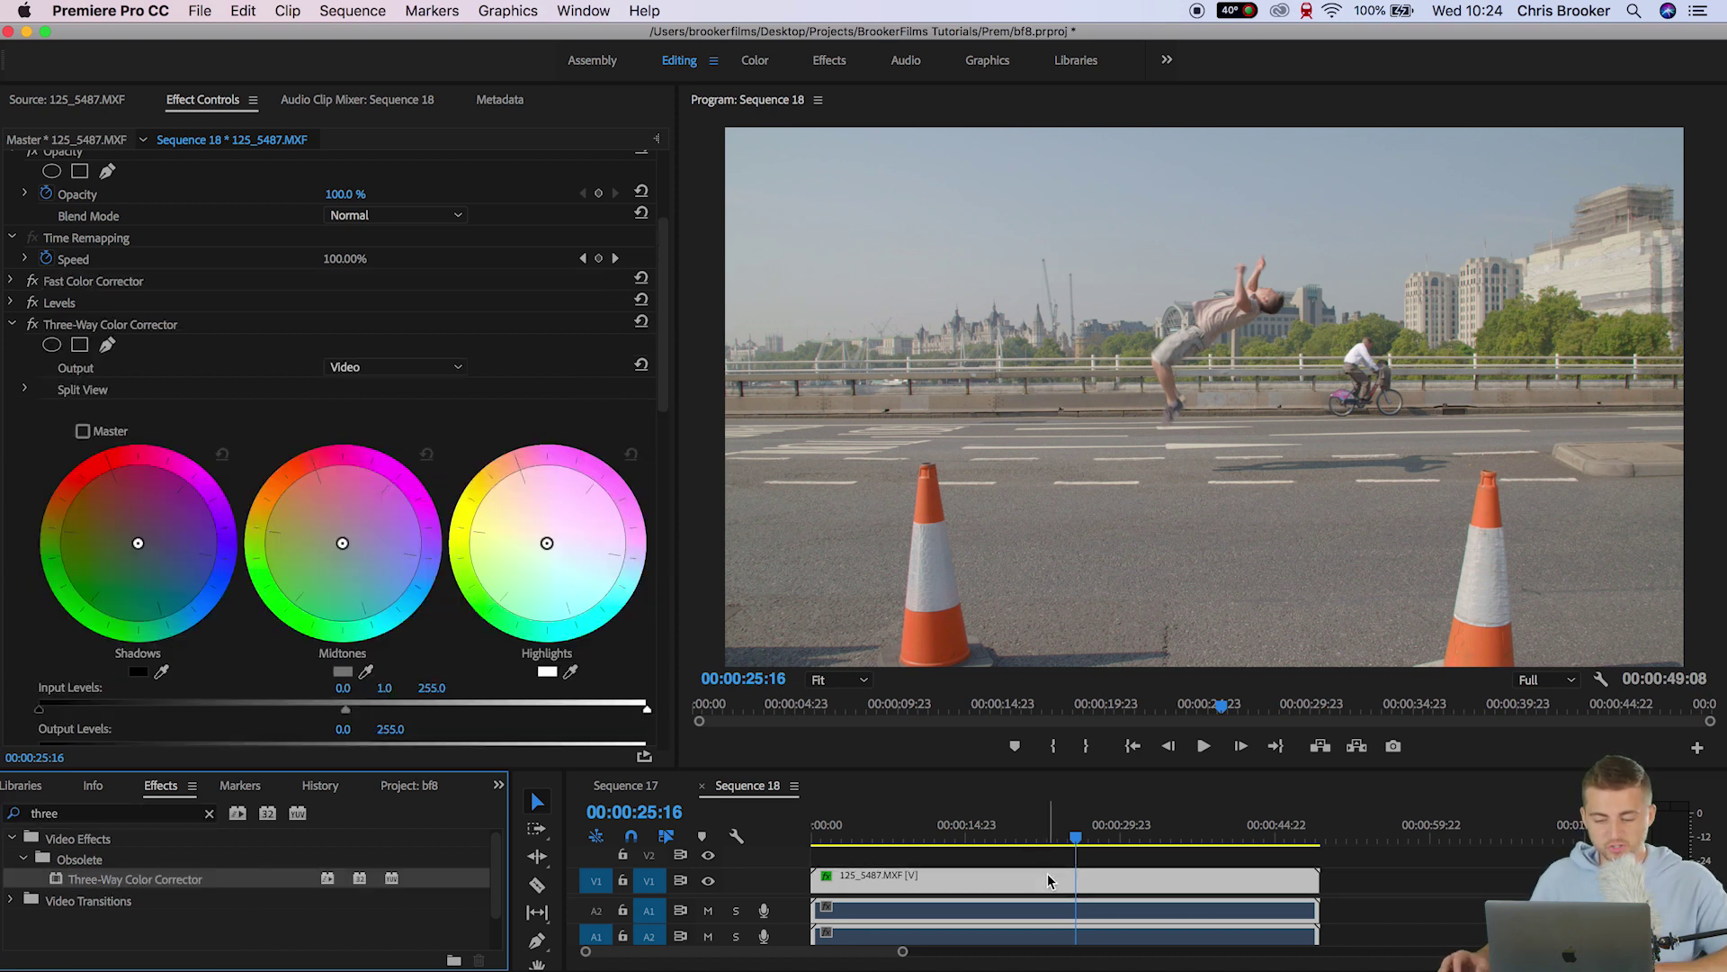
left_click_drag(668, 280, 671, 316)
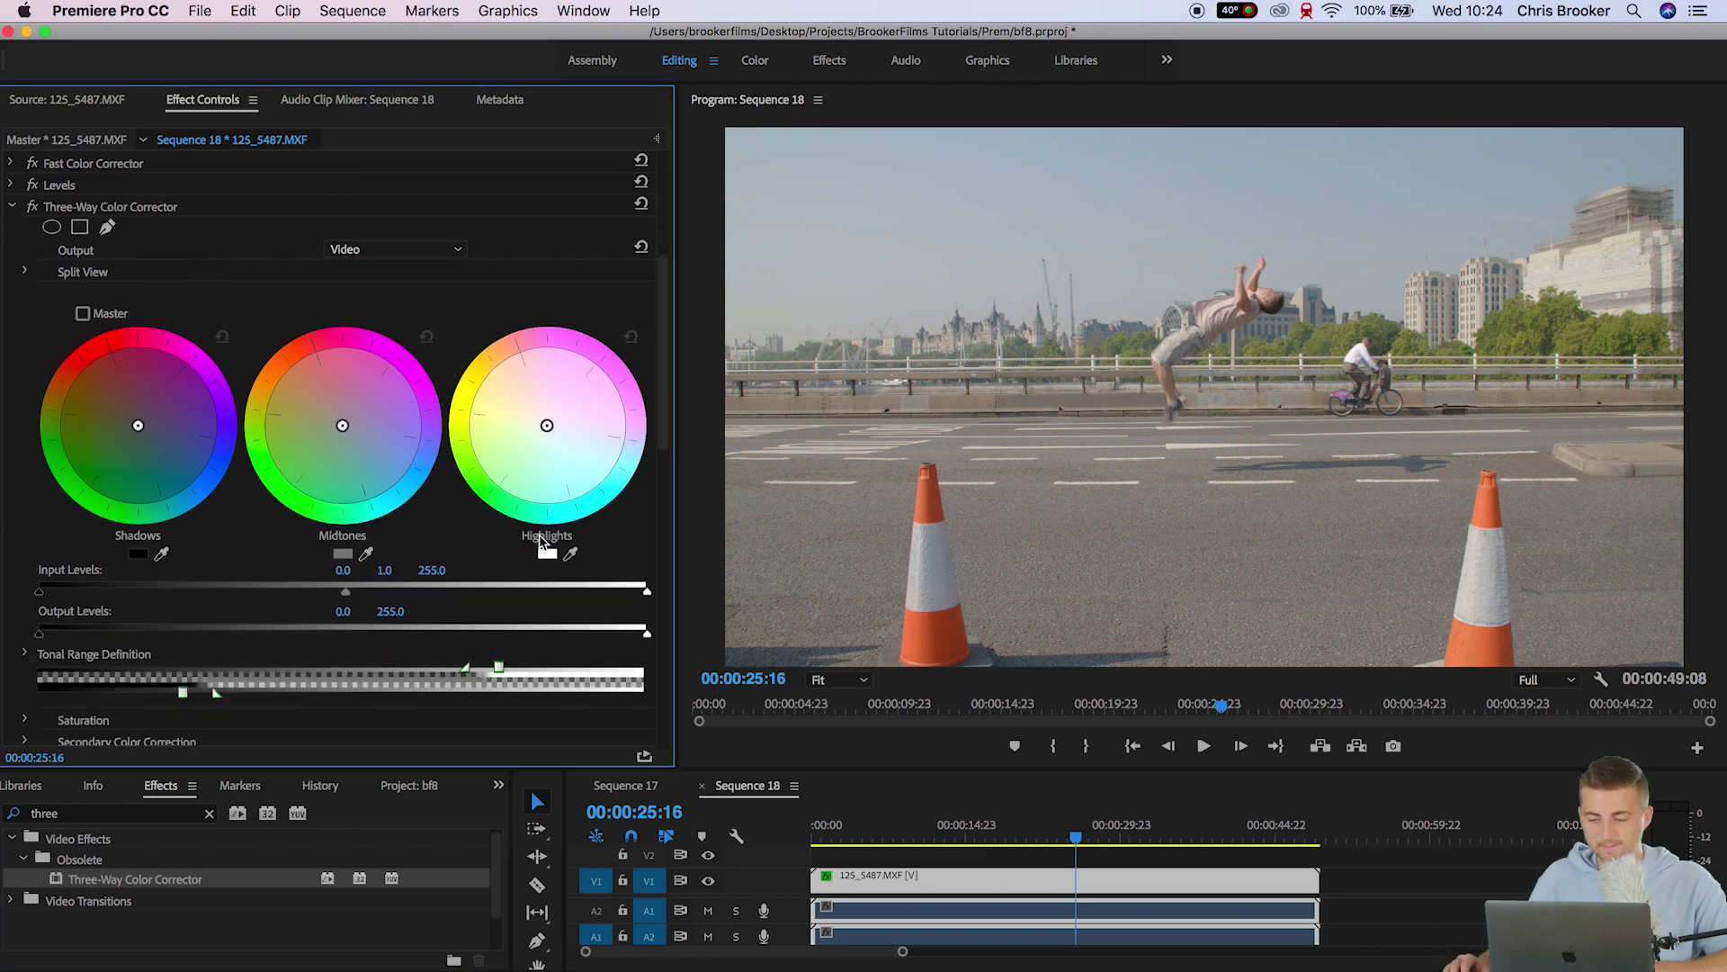
- Shift the Shadows, Midtones and Highlights colour balance wheels, then collapse the corrector
left_click_drag(139, 432, 270, 422)
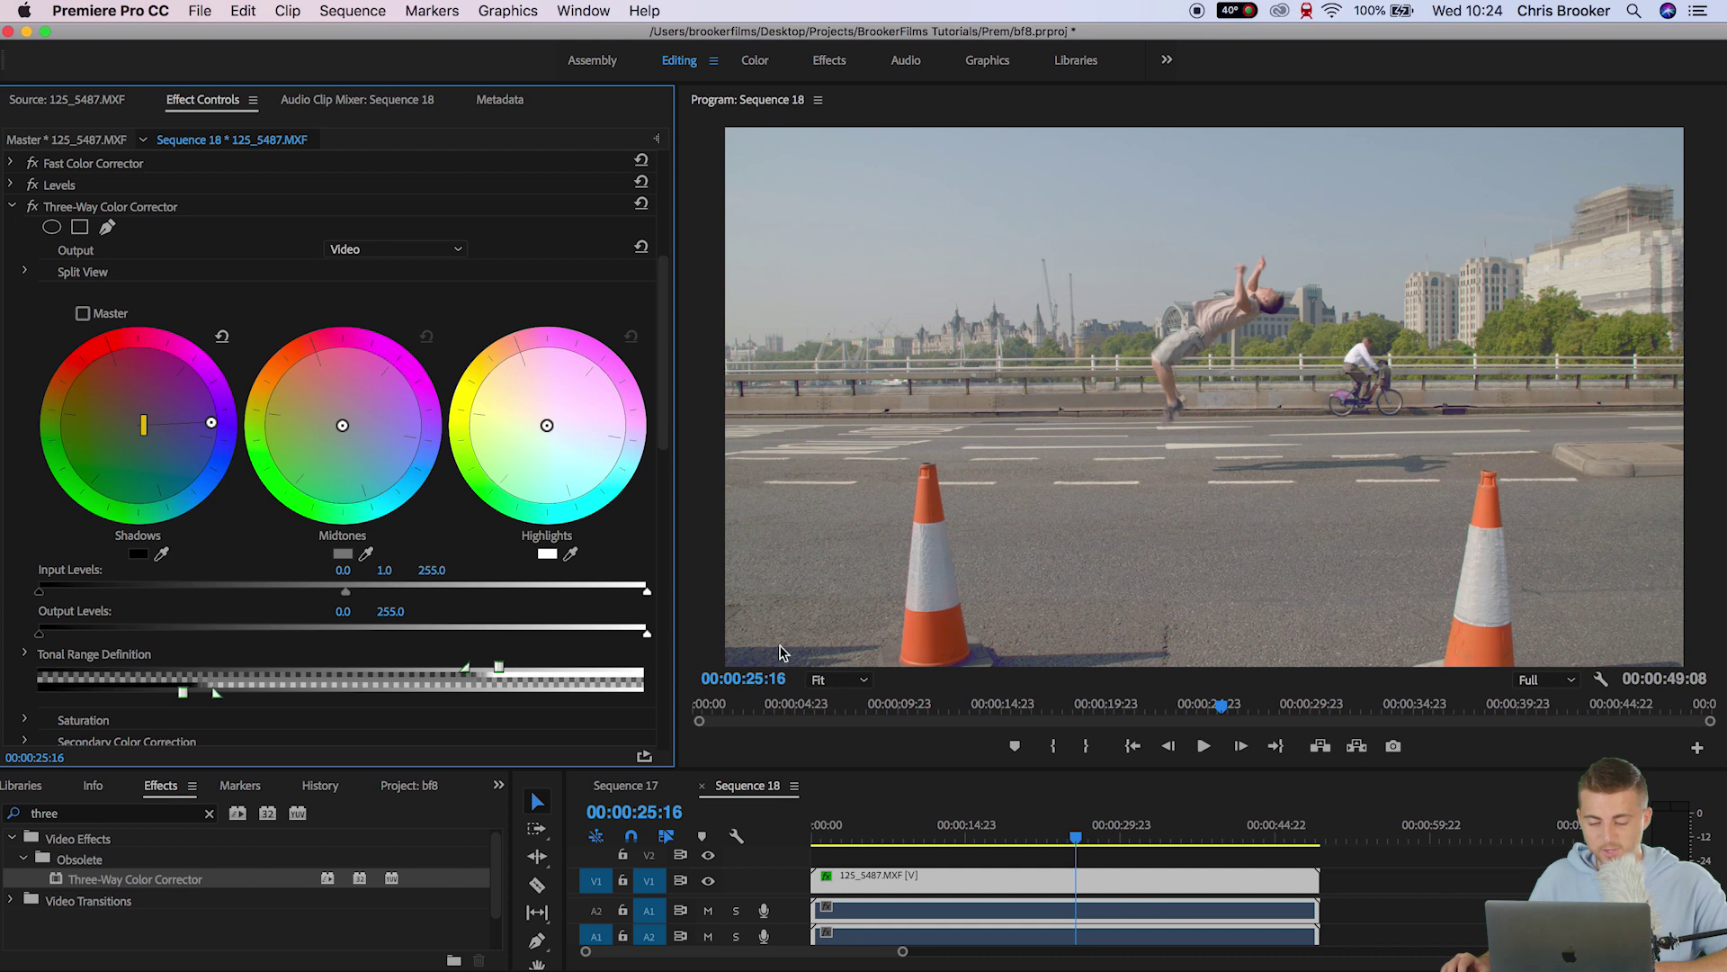
left_click_drag(200, 434, 155, 439)
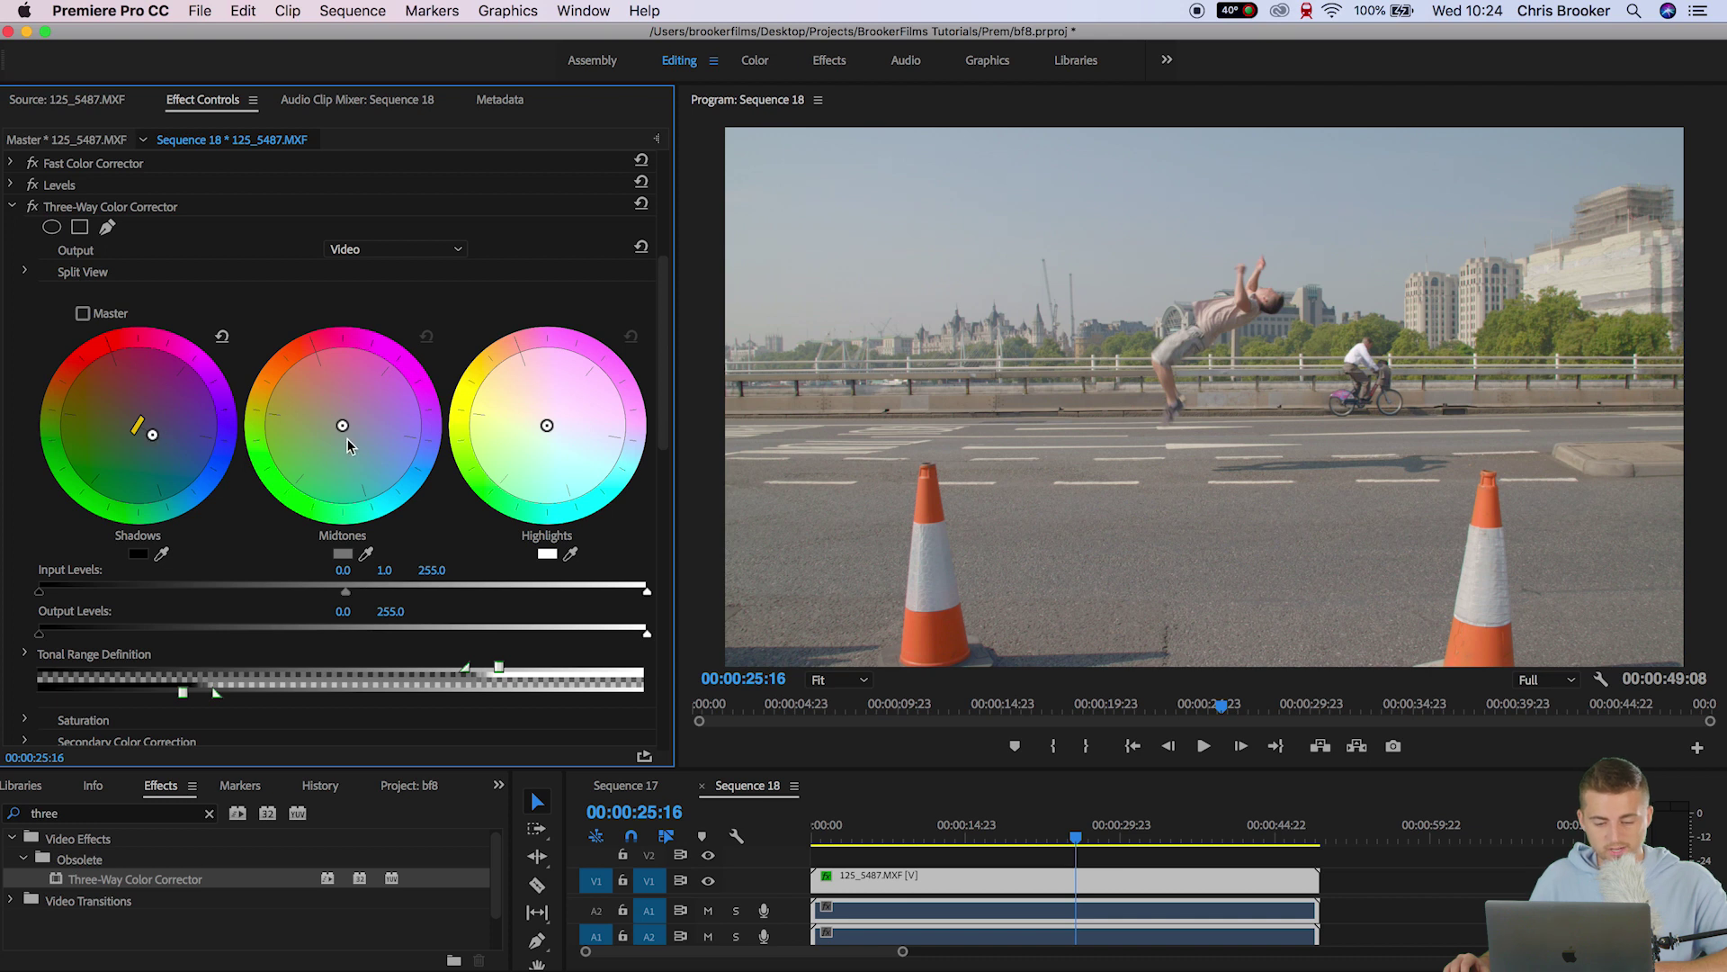
mouse_move(344, 429)
left_mouse_down()
mouse_move(401, 468)
mouse_move(288, 385)
mouse_move(407, 392)
mouse_move(270, 412)
mouse_move(306, 363)
mouse_move(288, 450)
mouse_move(319, 378)
mouse_move(400, 378)
mouse_move(316, 415)
mouse_move(342, 425)
left_mouse_up()
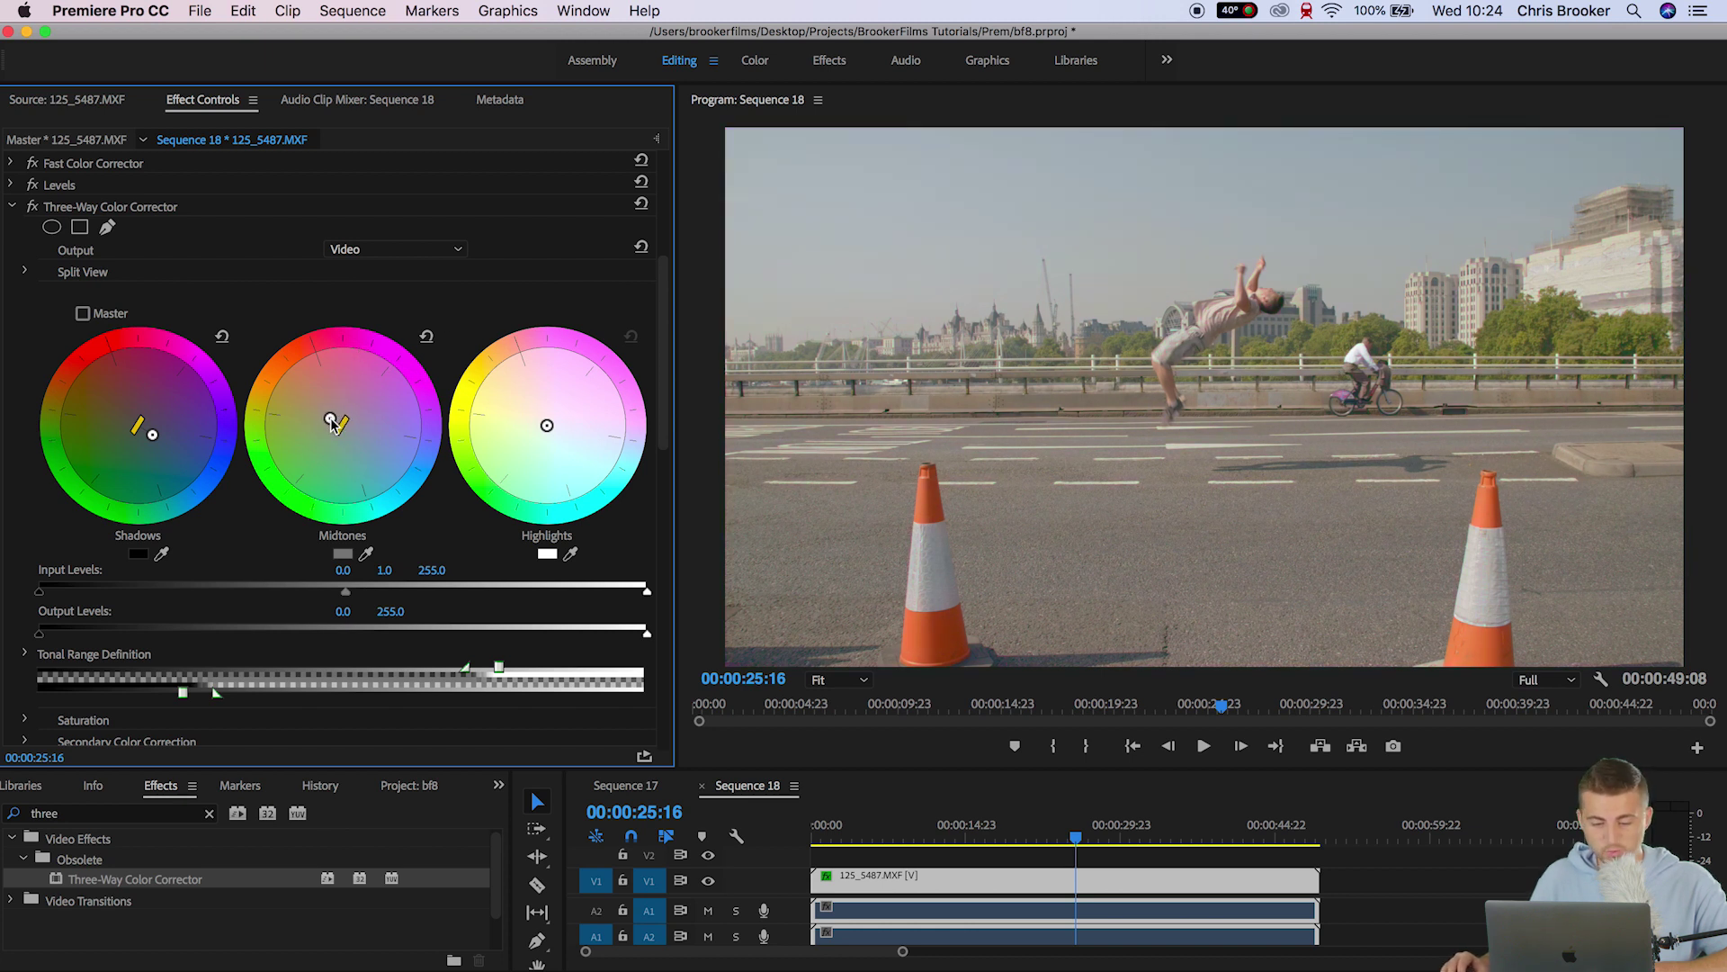
left_click_drag(534, 430, 480, 396)
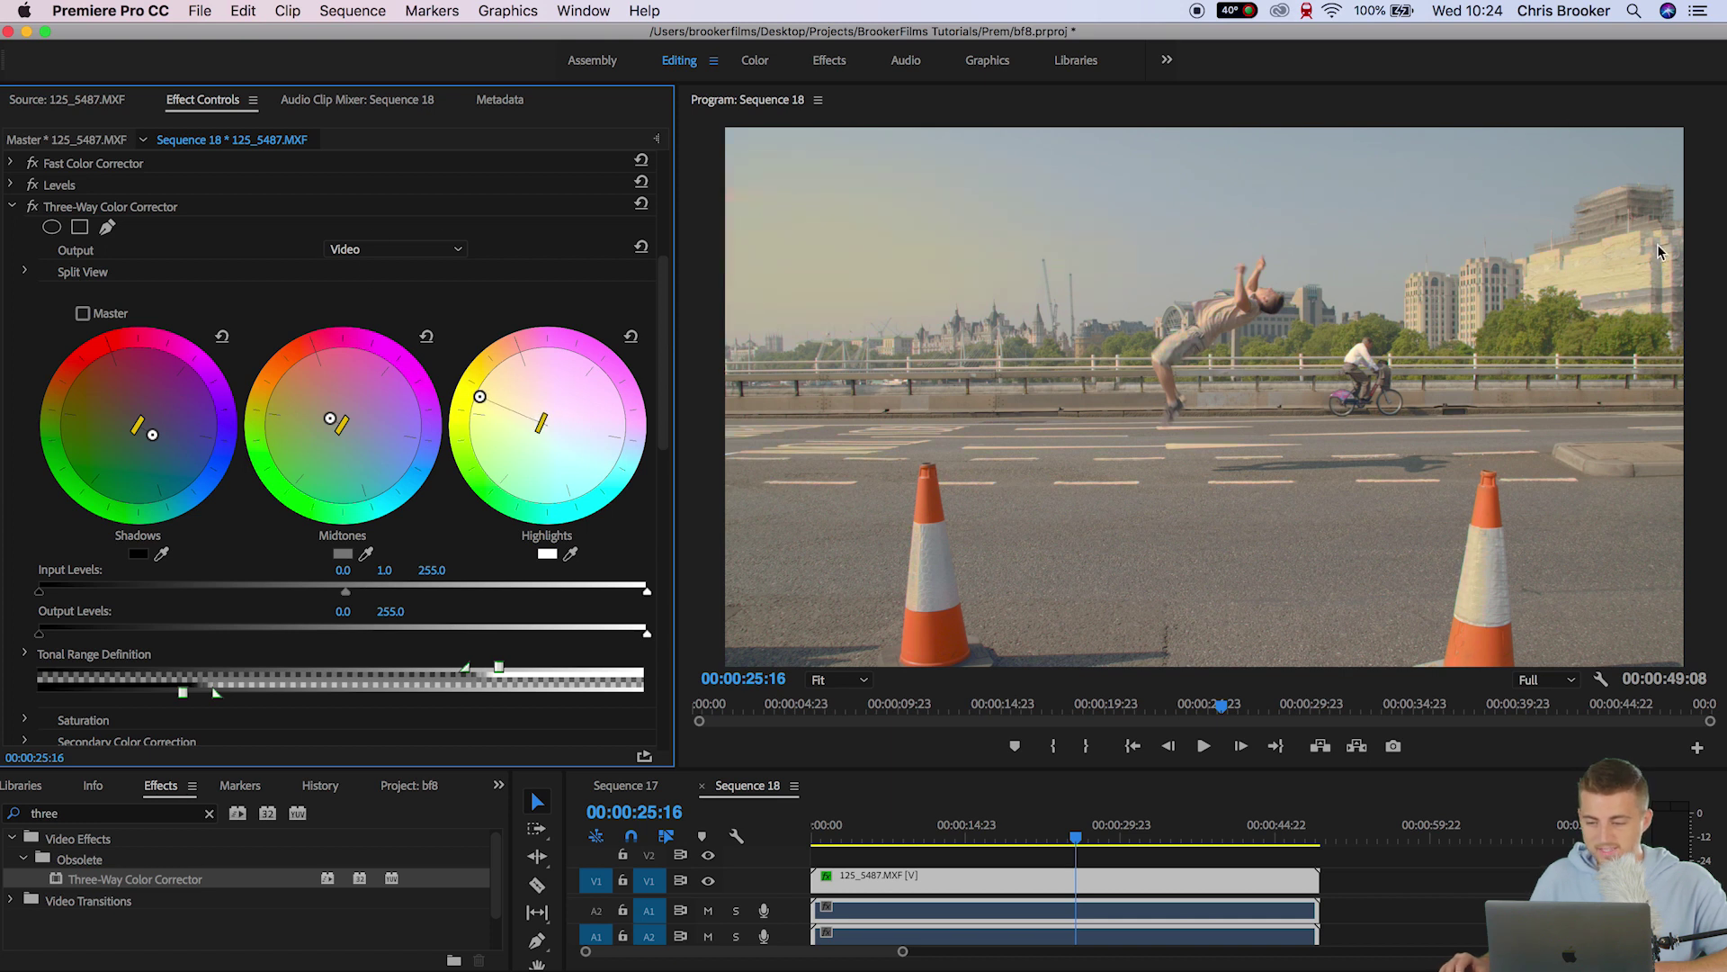
left_click_drag(479, 397, 538, 425)
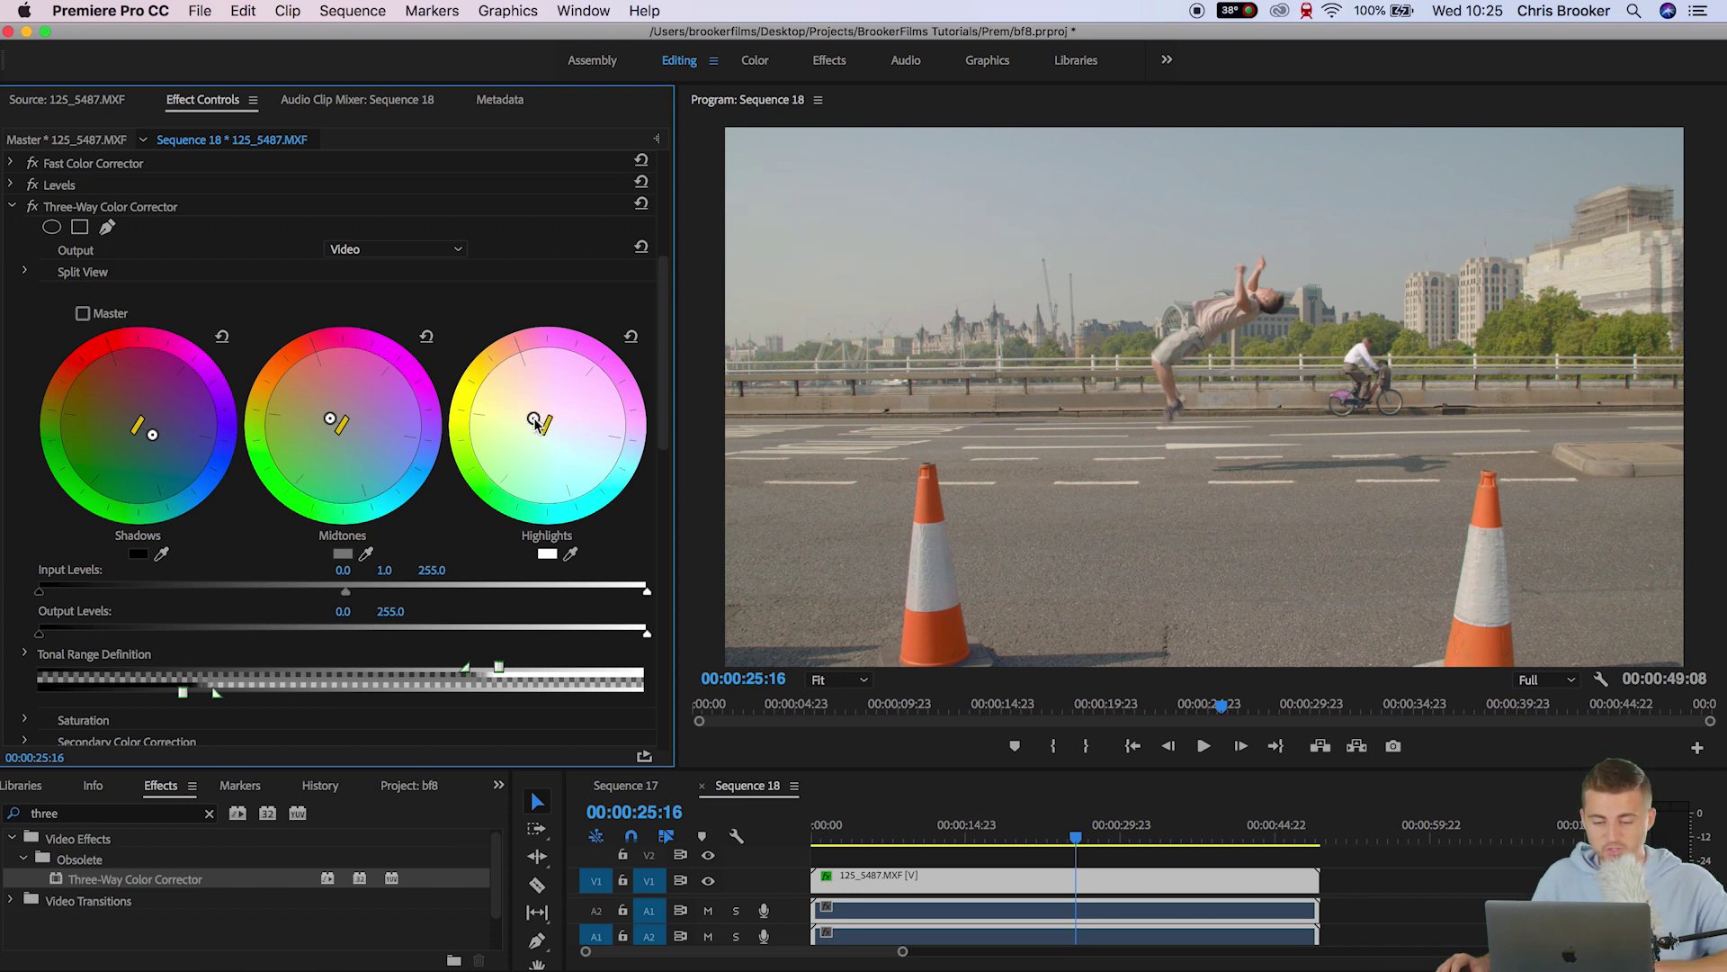
left_click(11, 205)
- Toggle the Levels effect off and on to compare the grade
right_click(570, 656)
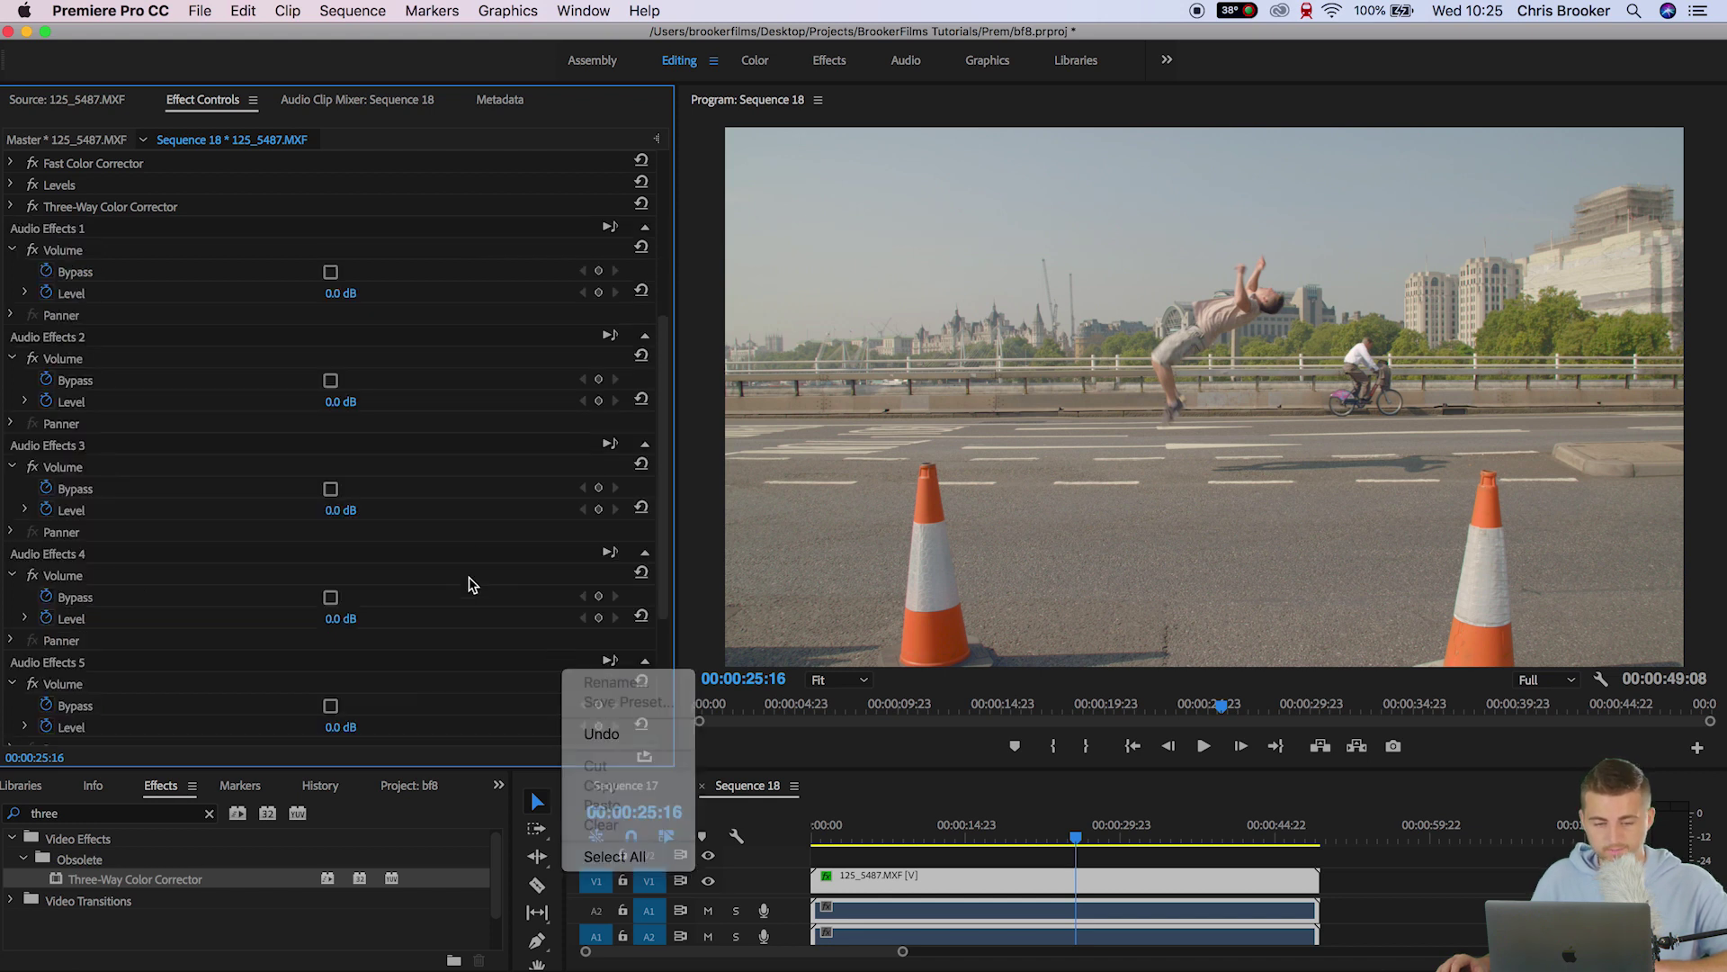
scroll(467, 325, "up", 5)
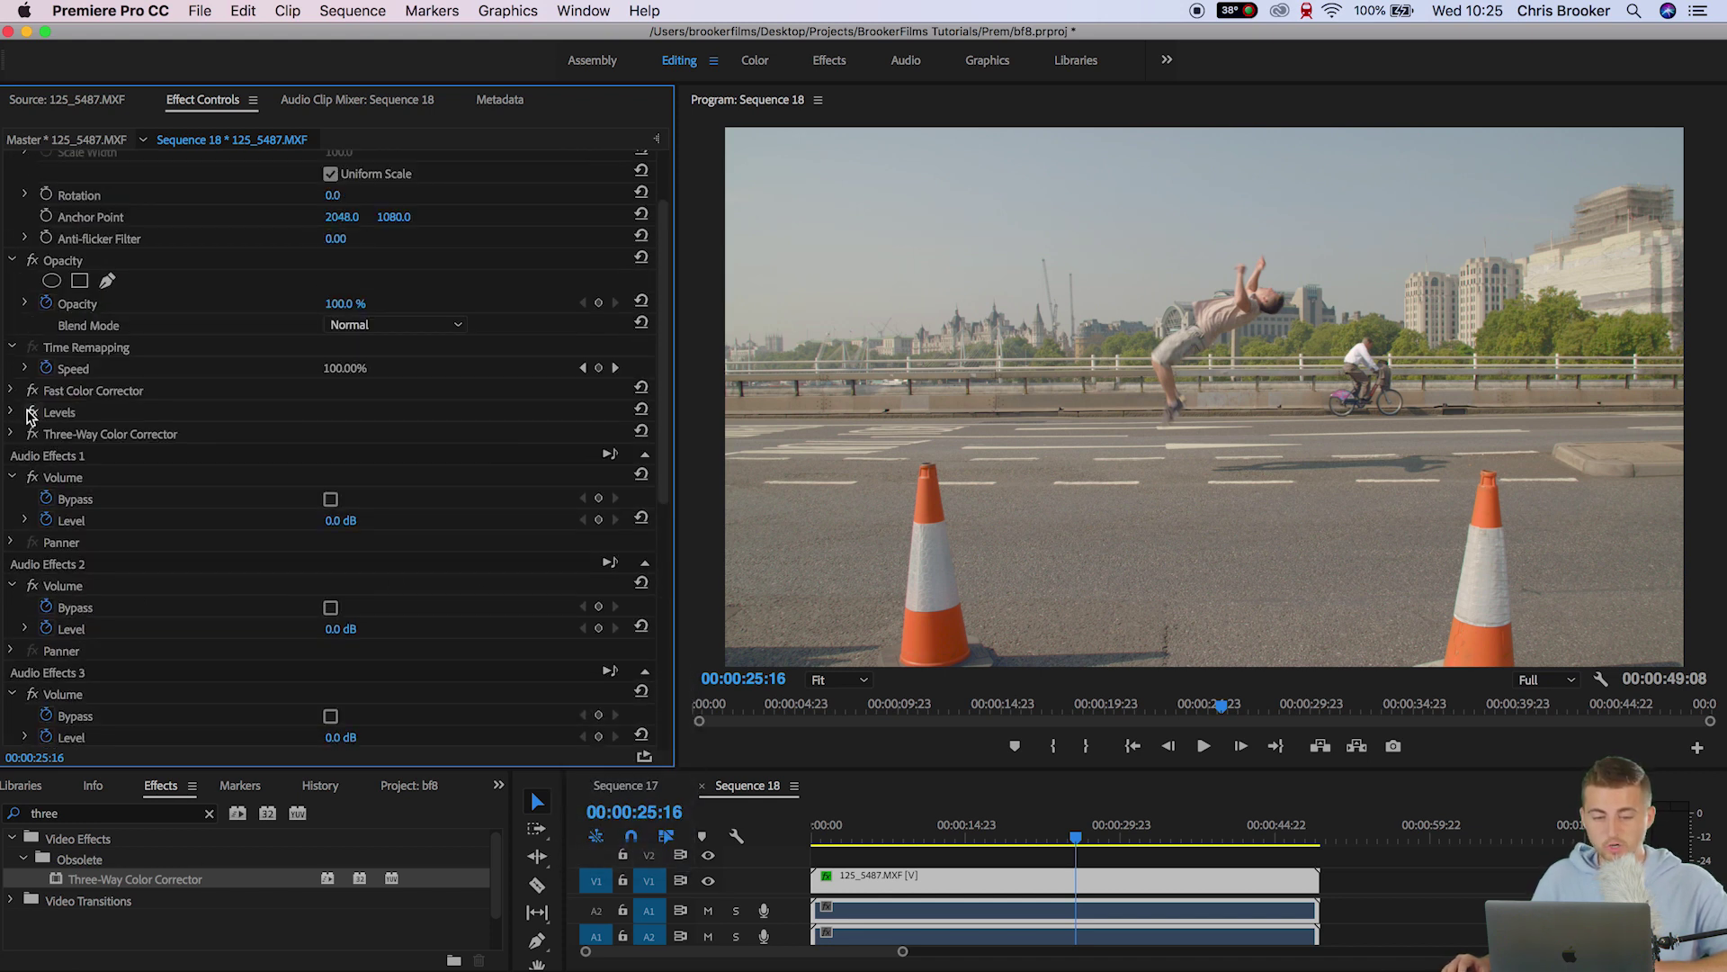
left_click(32, 412)
left_click(32, 412)
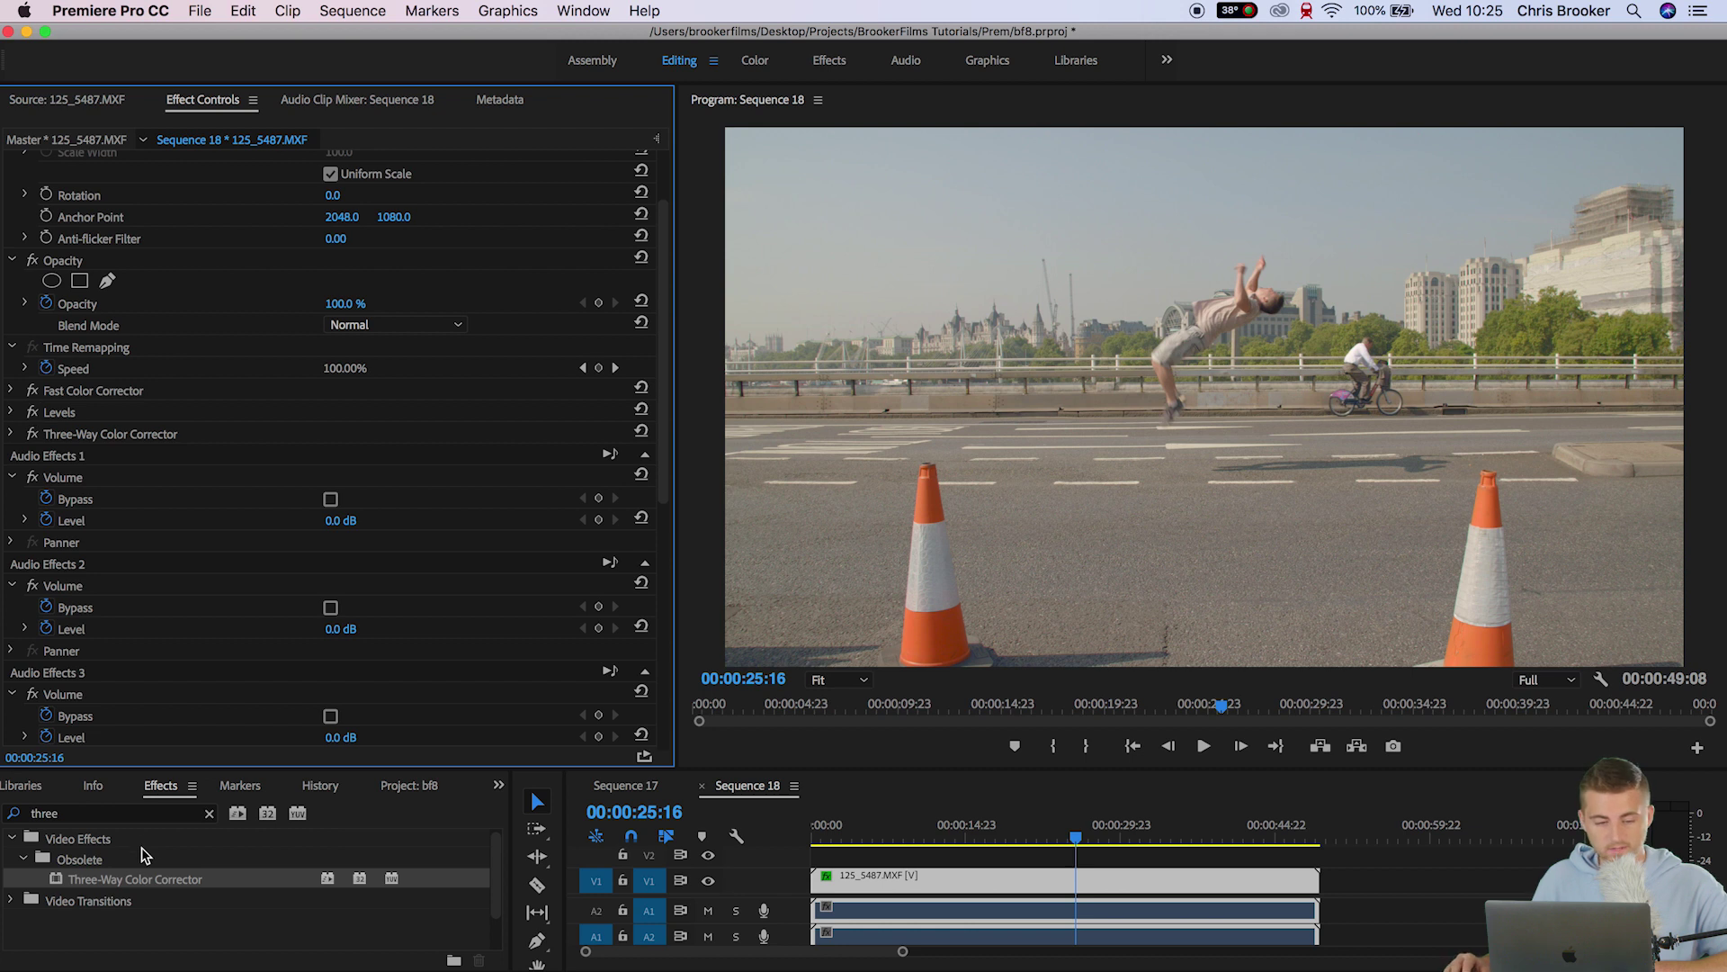
left_click(137, 813)
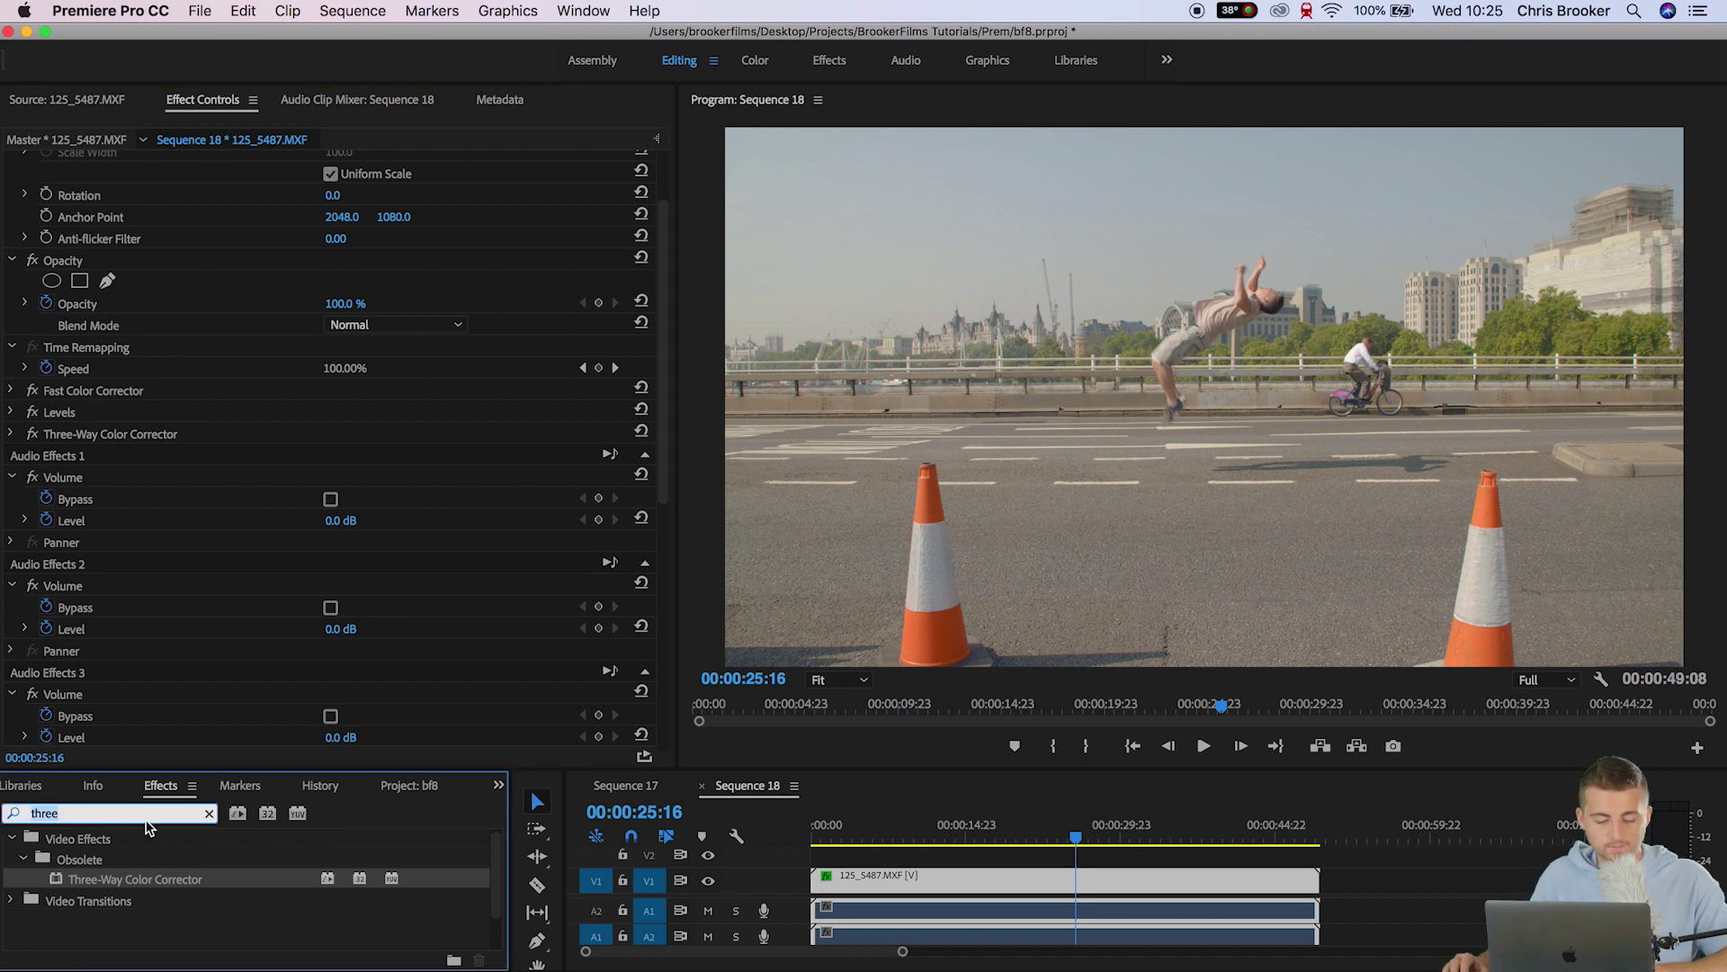
- Add a second Levels effect with RGB black input 18 and white input 213
type("leve")
left_click_drag(83, 879, 136, 454)
scroll(136, 454, "down", 2)
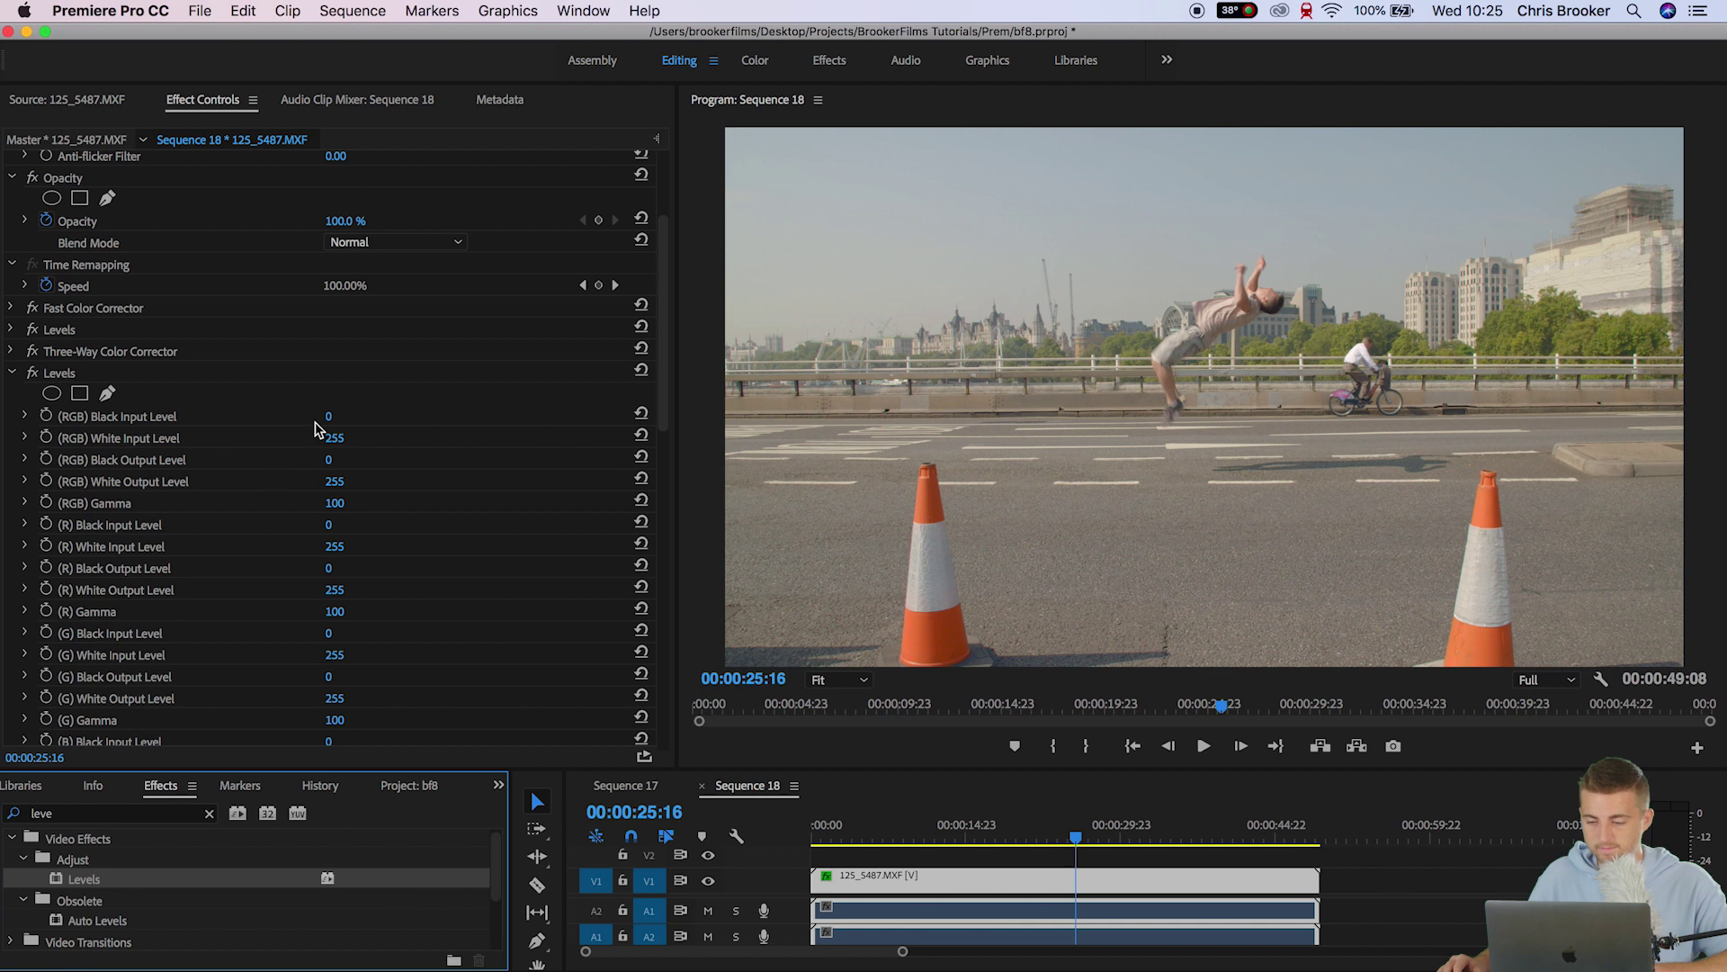
left_click_drag(328, 417, 365, 417)
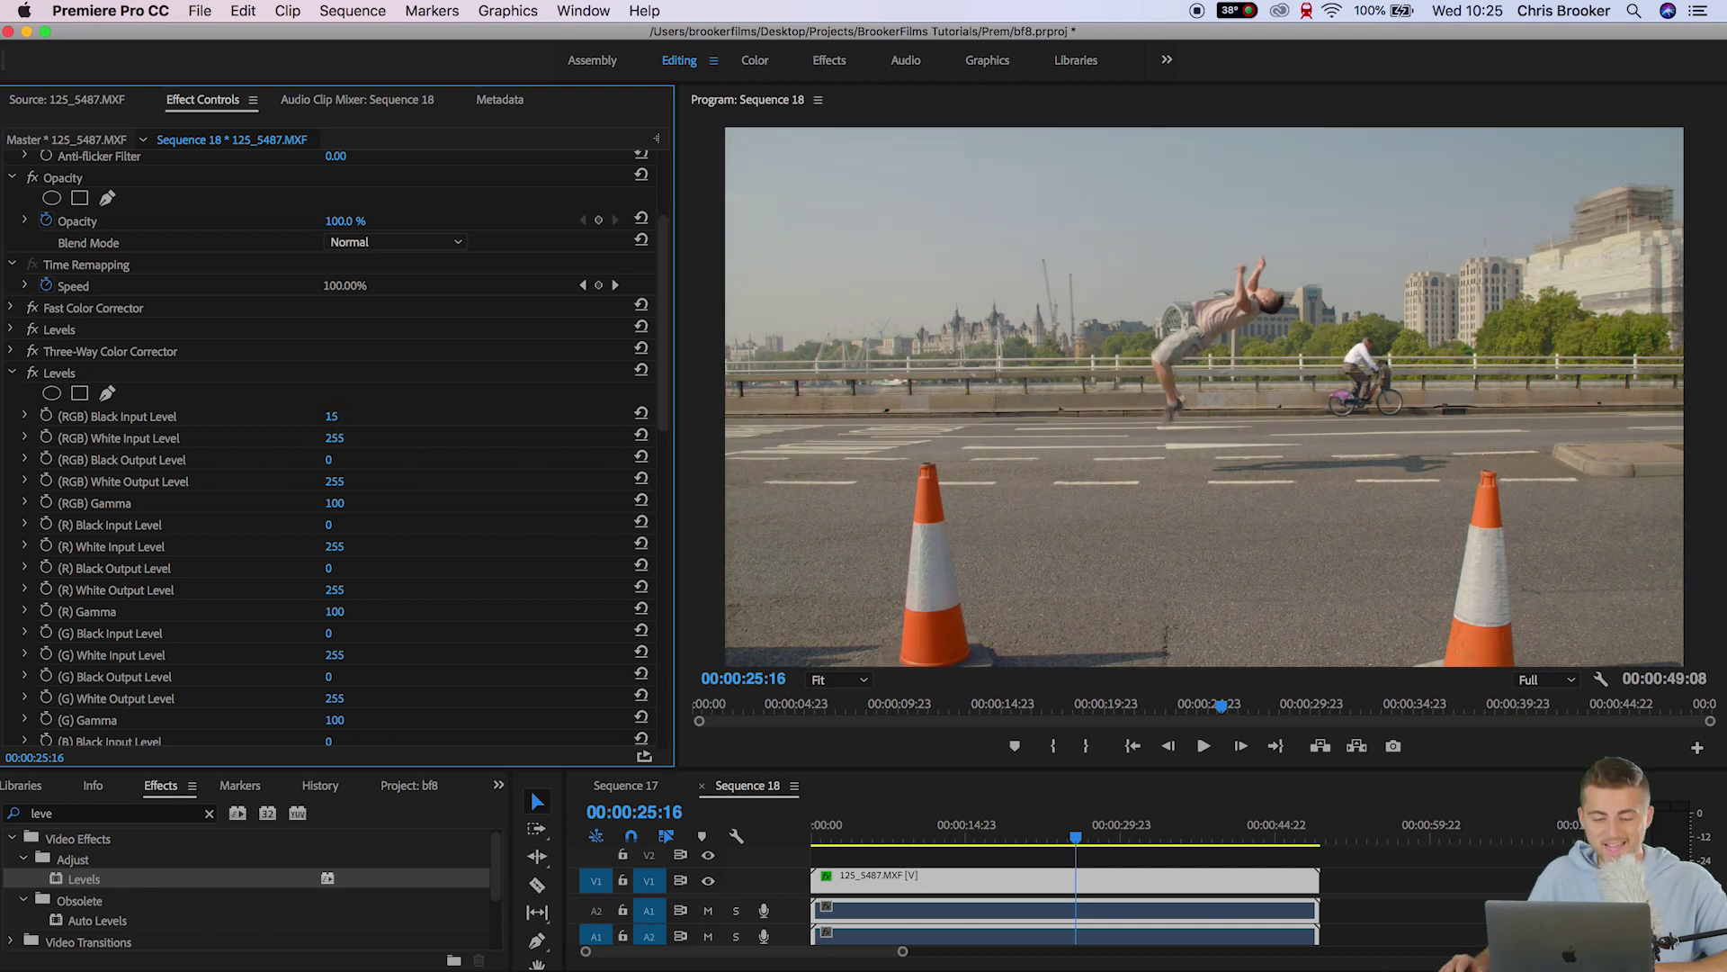
left_click_drag(335, 438, 312, 437)
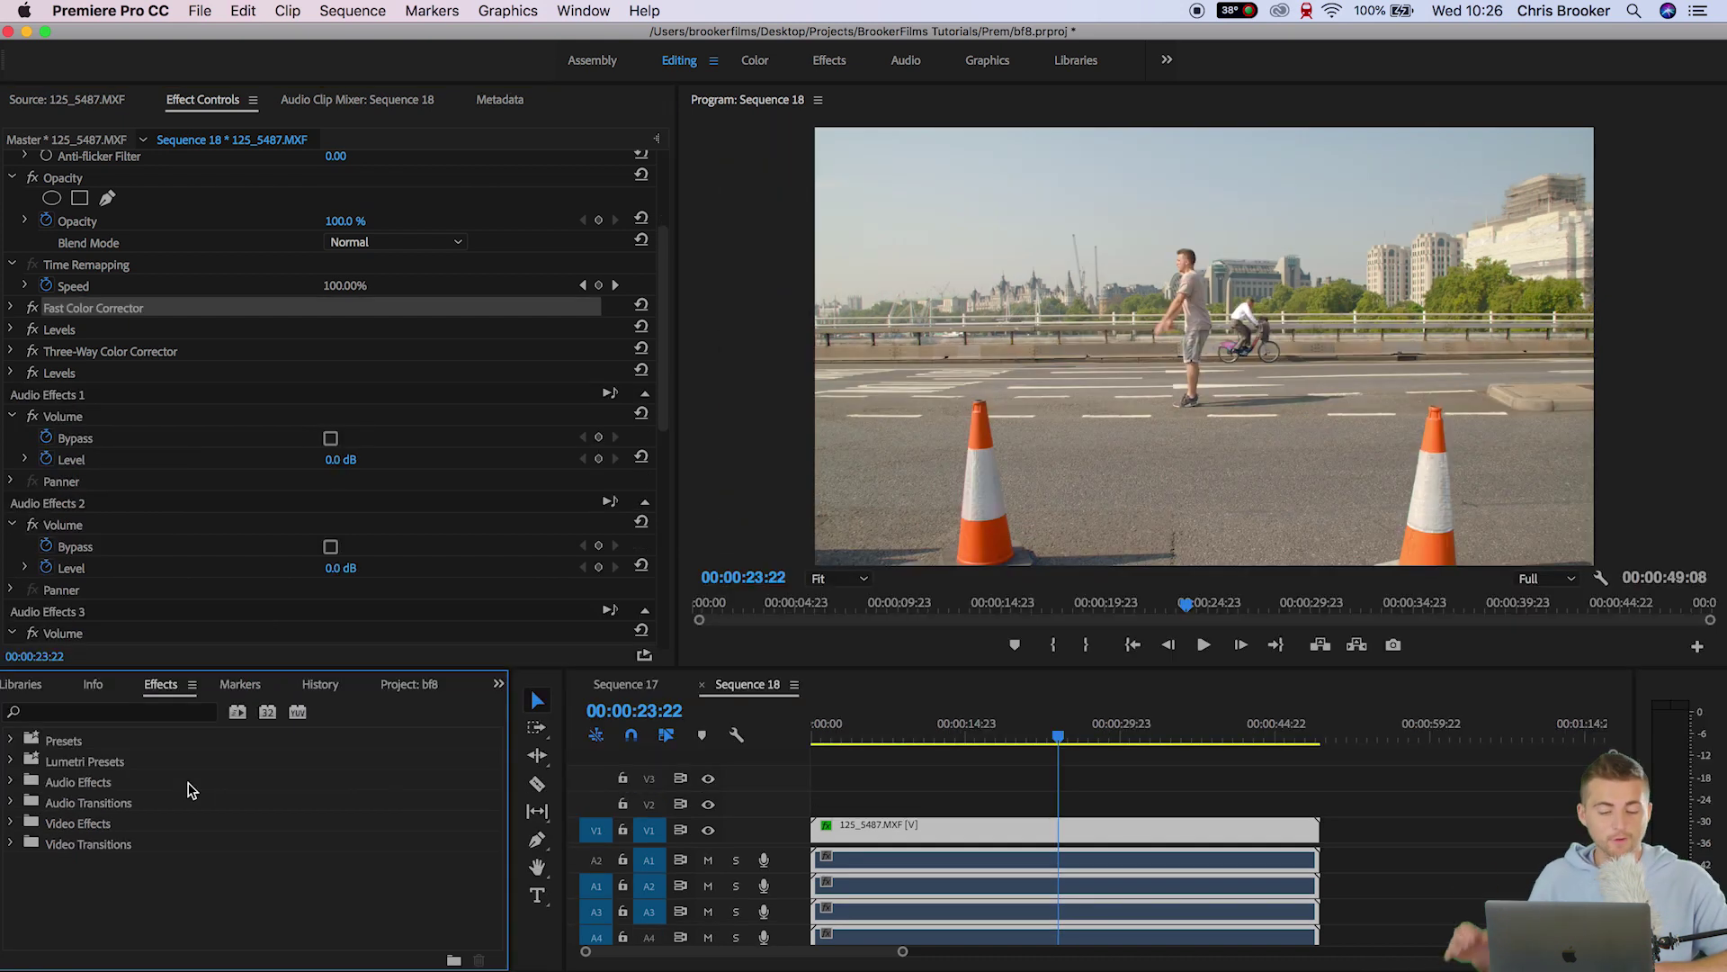
- Search for 'curves', apply RGB Curves to the V1 clip, and scroll through its curve graphs
left_click(95, 686)
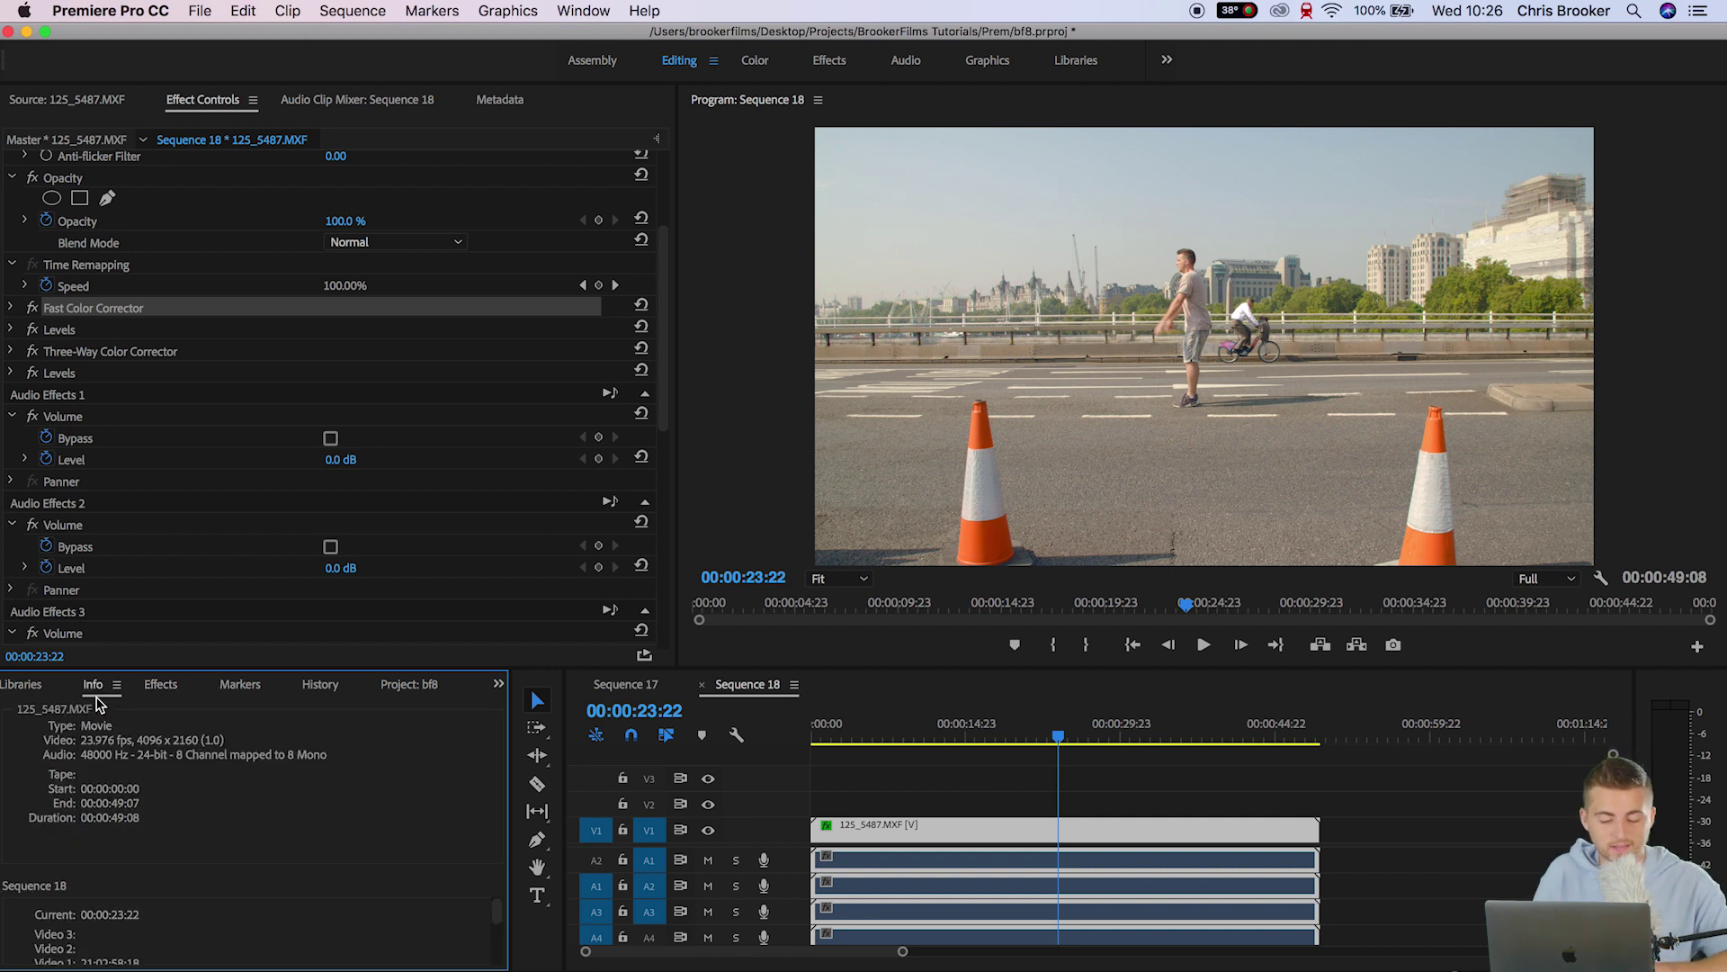
left_click(151, 689)
left_click(111, 713)
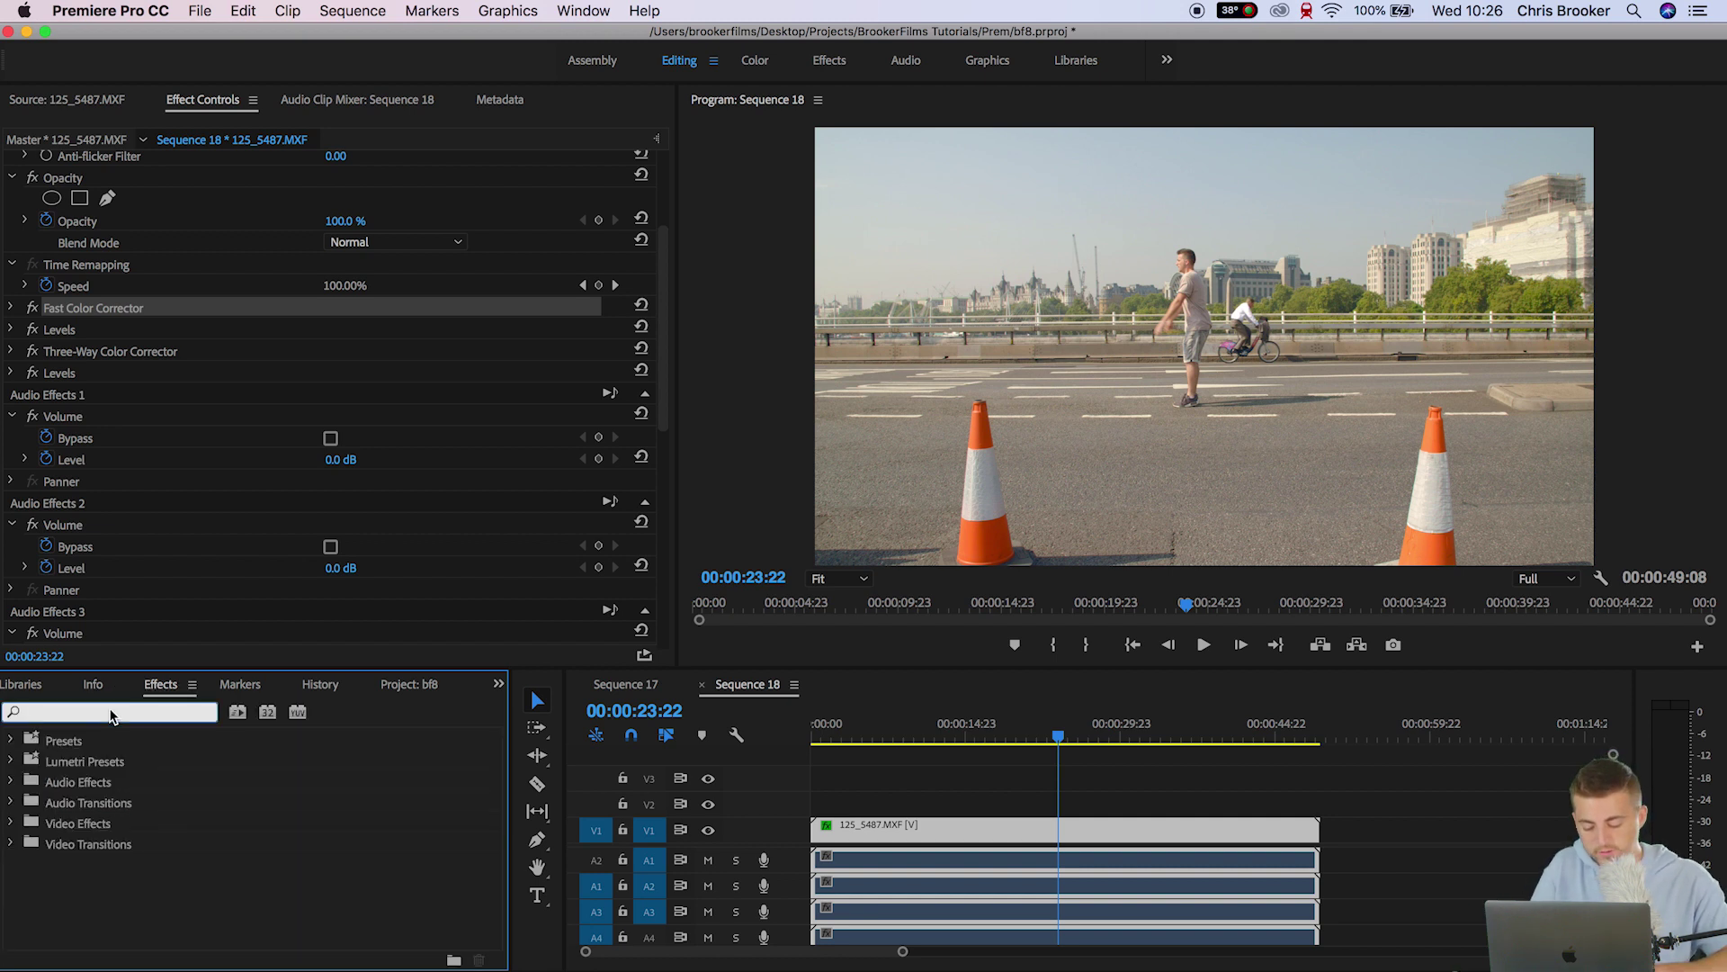
type("curves")
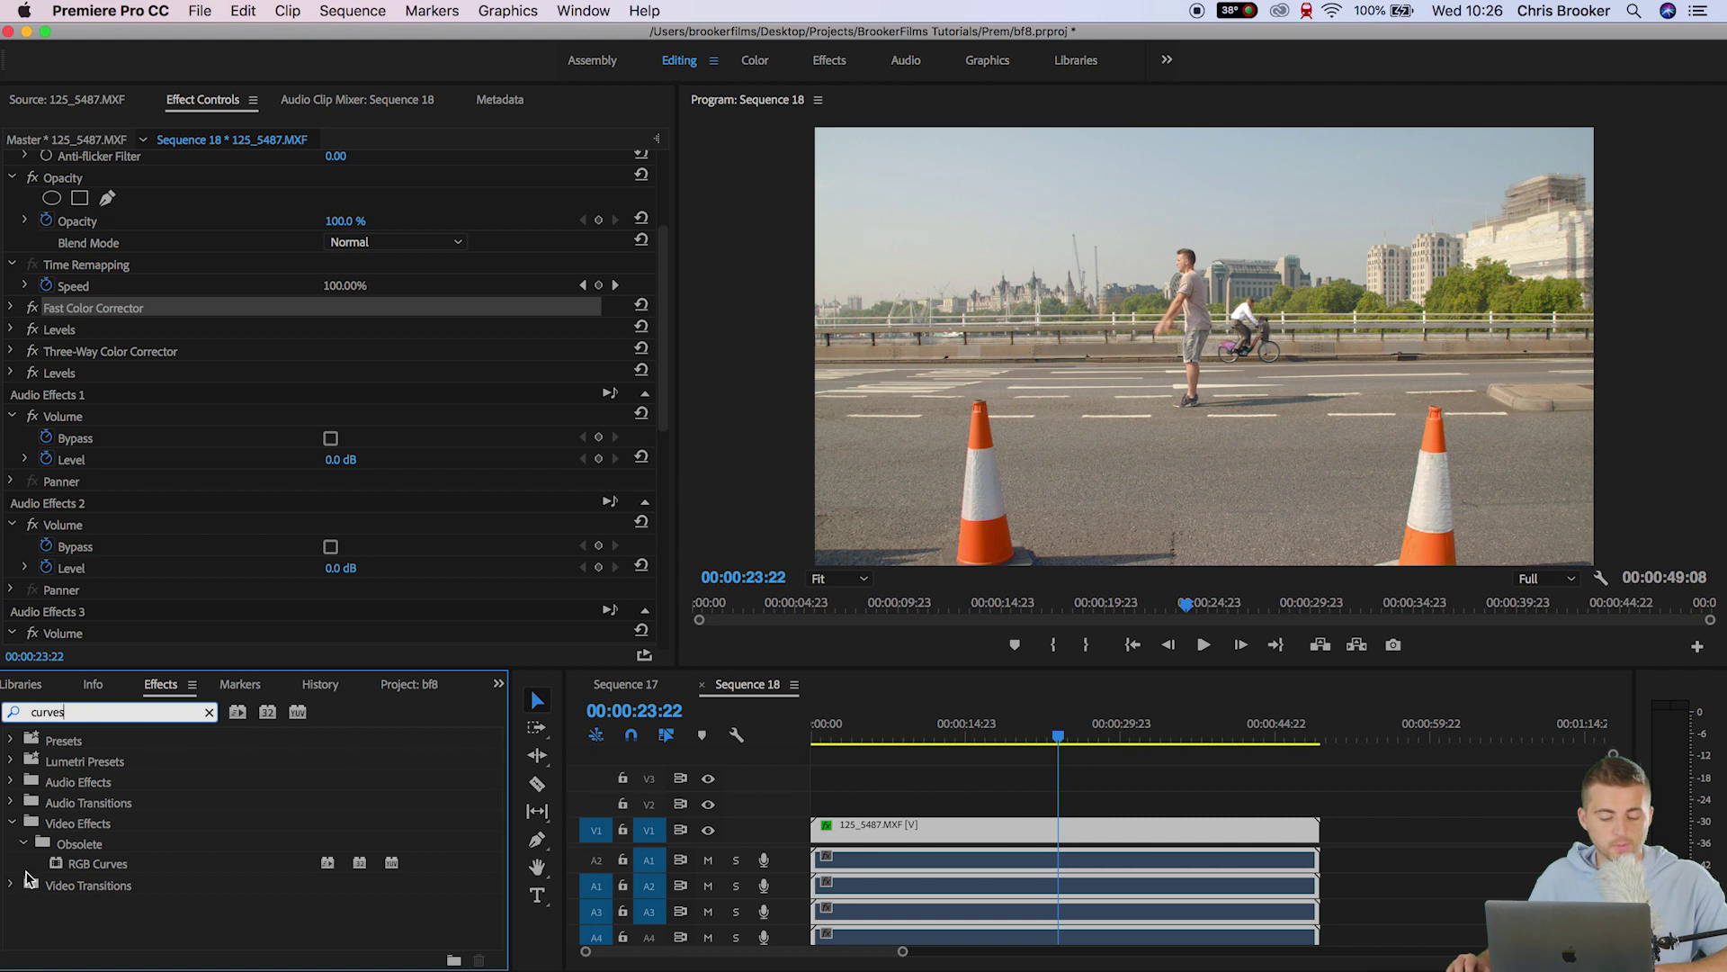
left_click(105, 866)
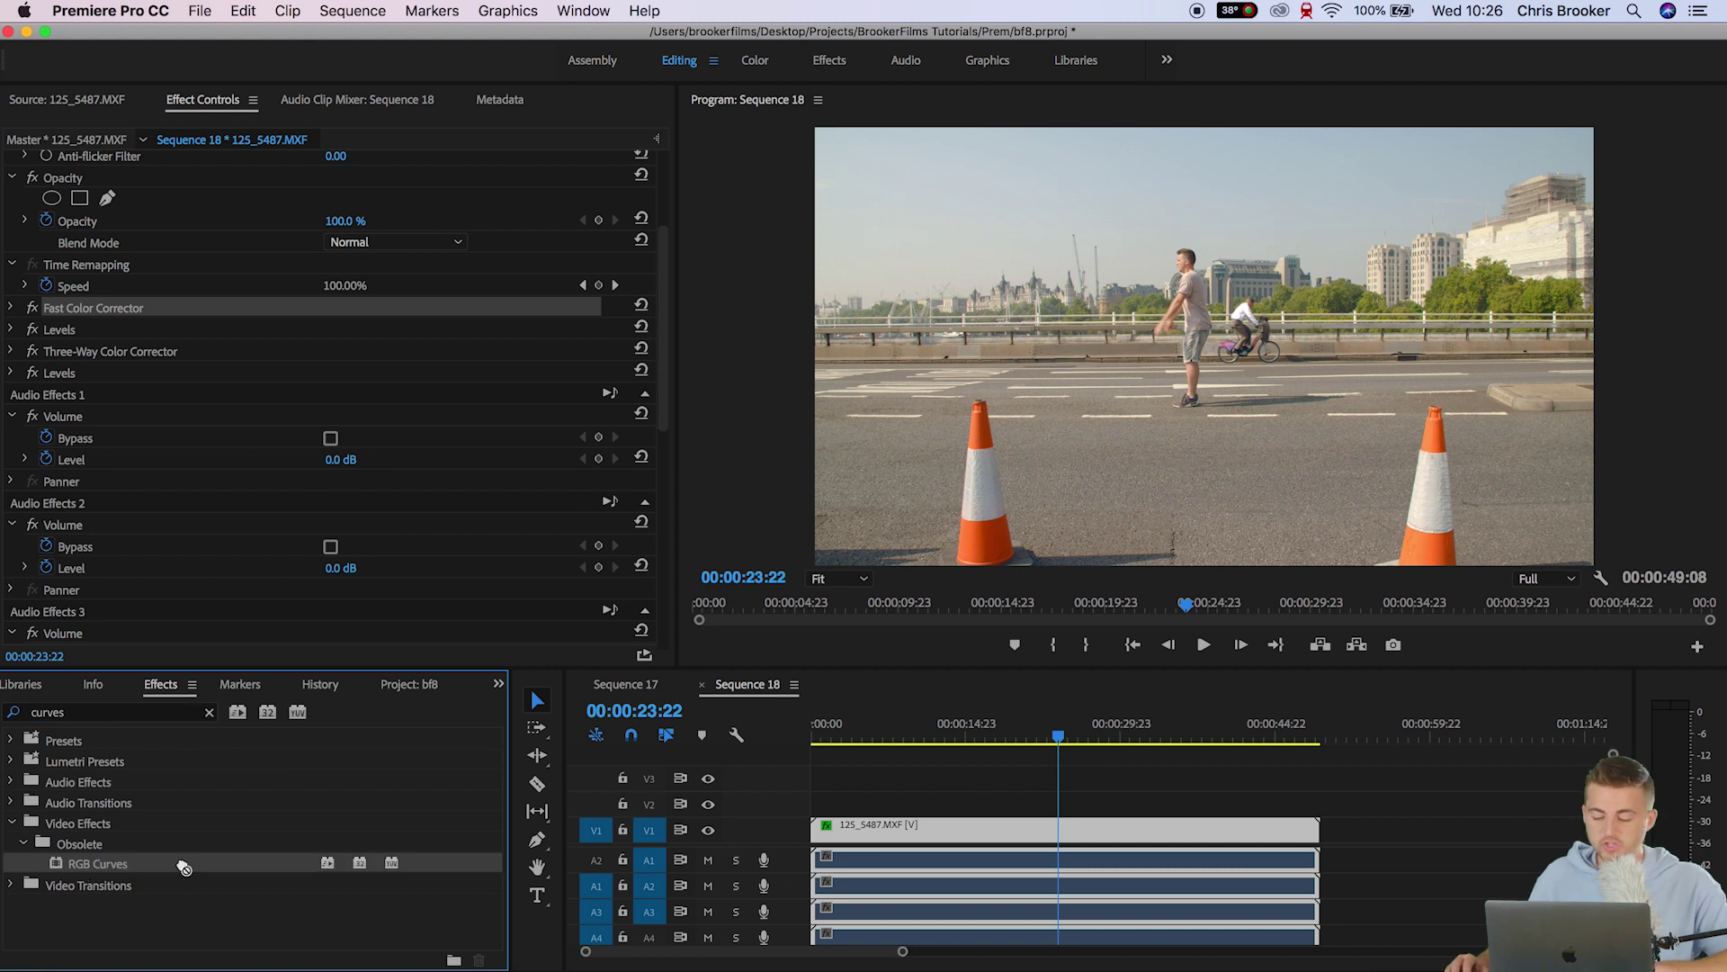
left_click_drag(183, 867, 924, 836)
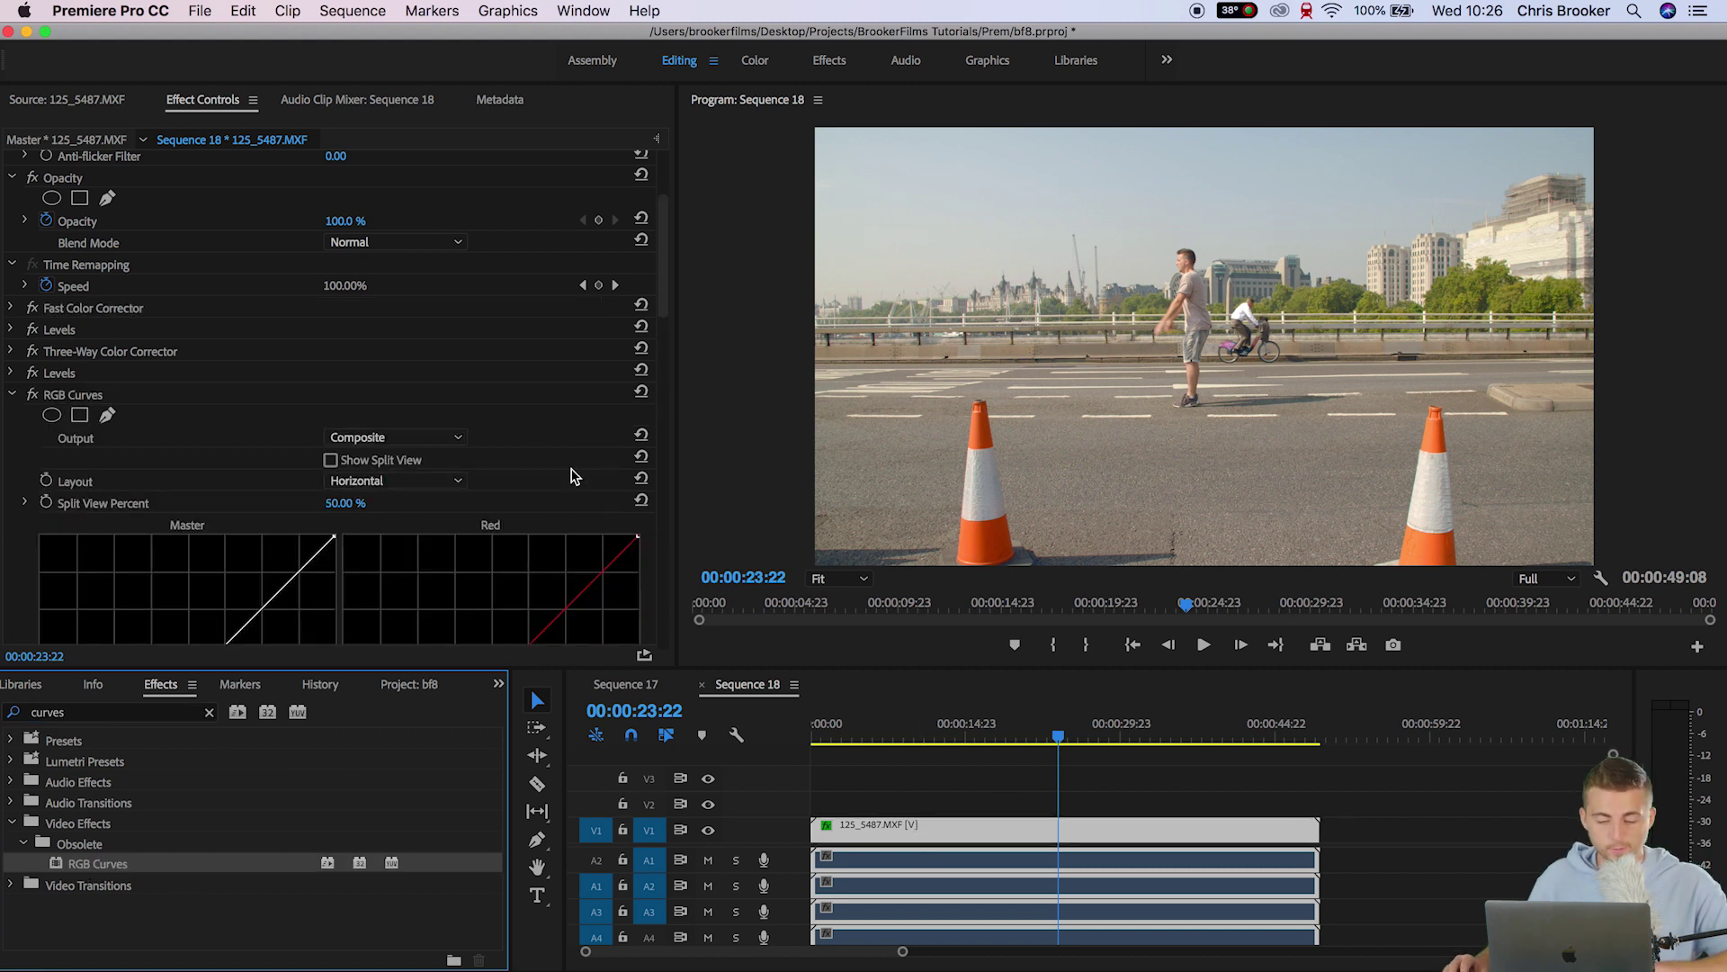
scroll(636, 358, "down", 5)
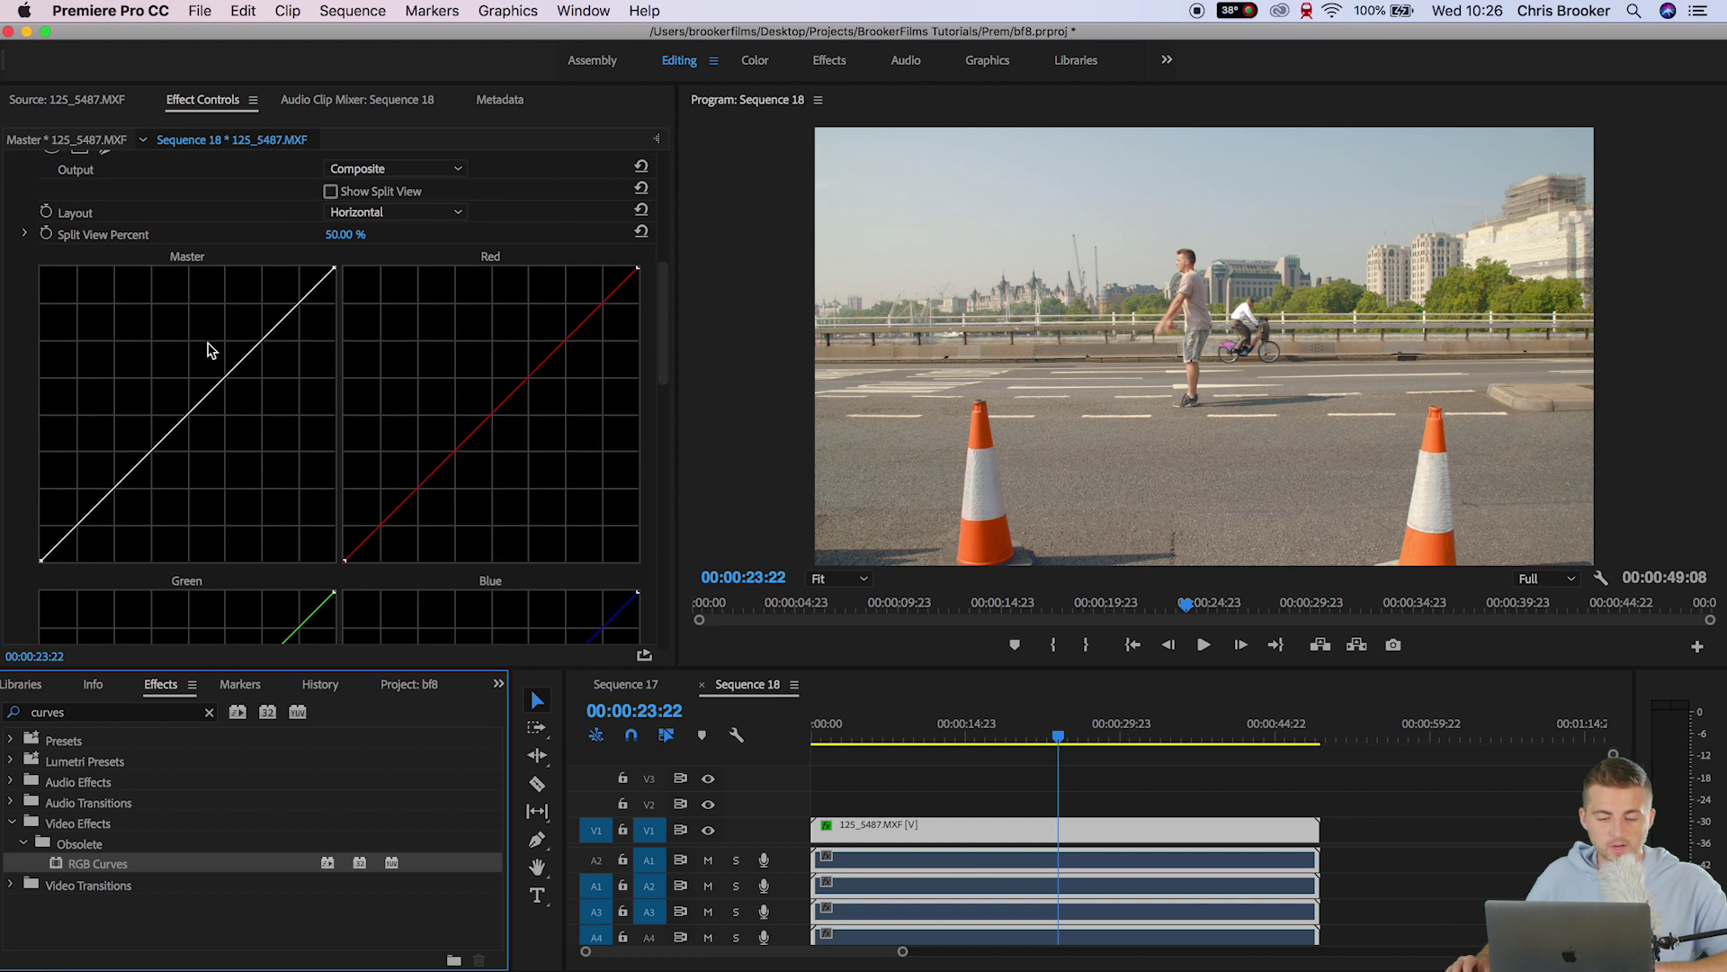
scroll(576, 369, "down", 3)
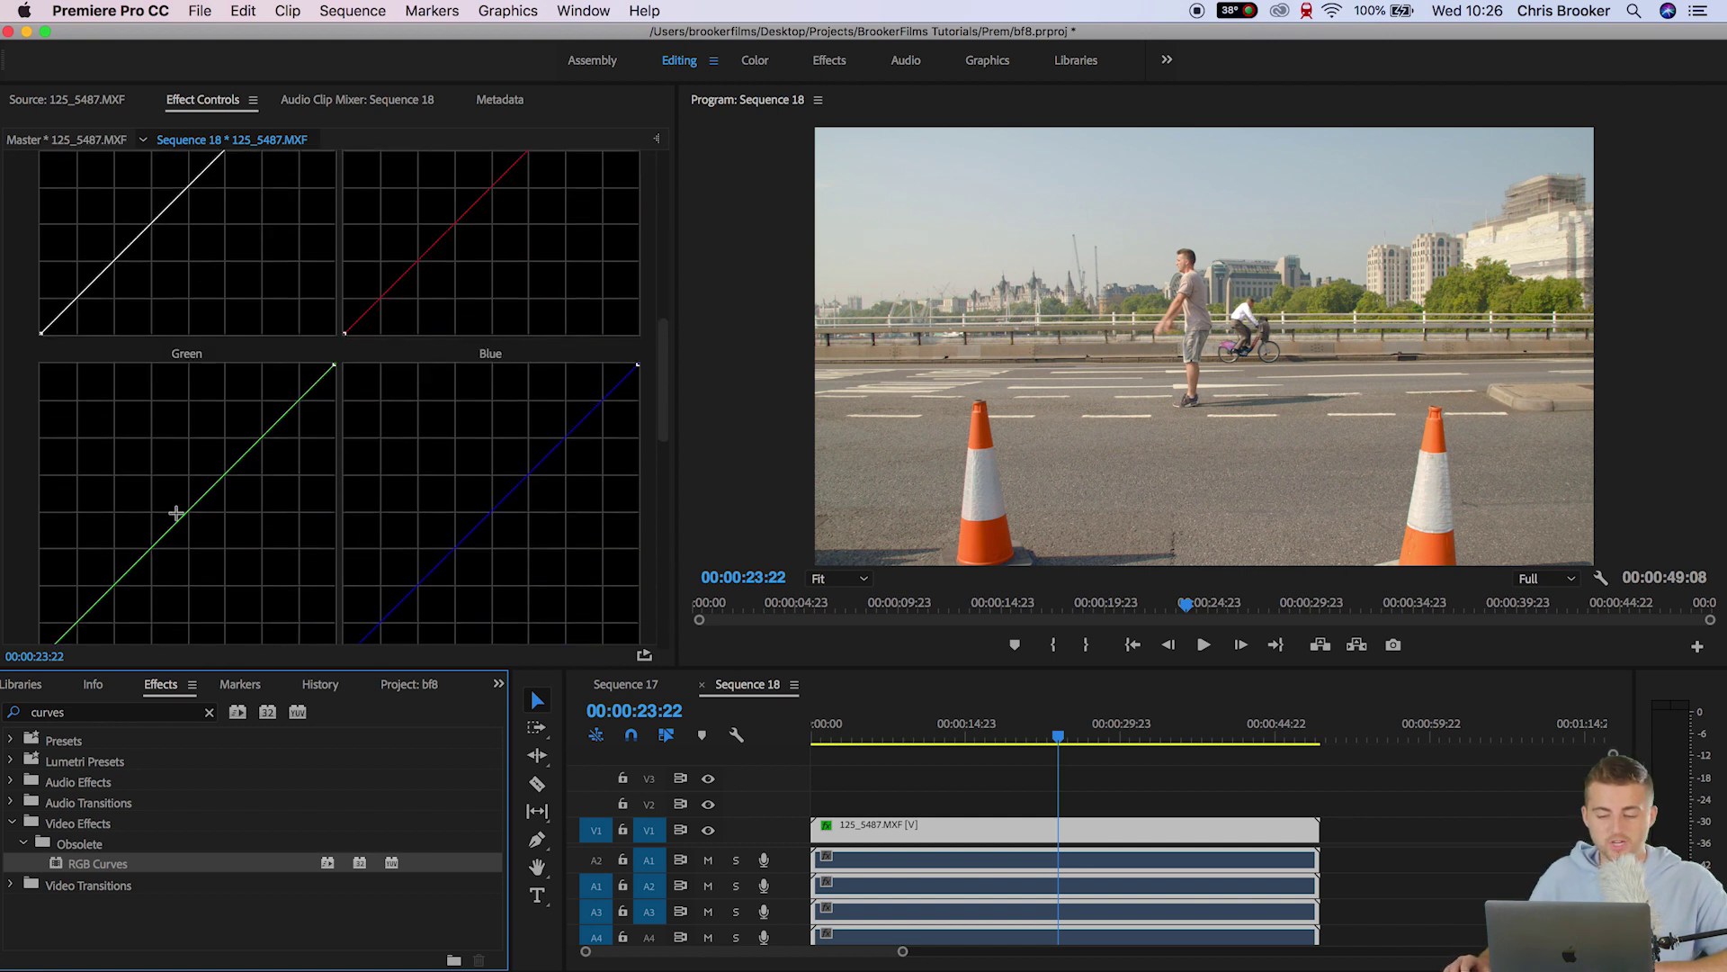
scroll(517, 517, "up", 2)
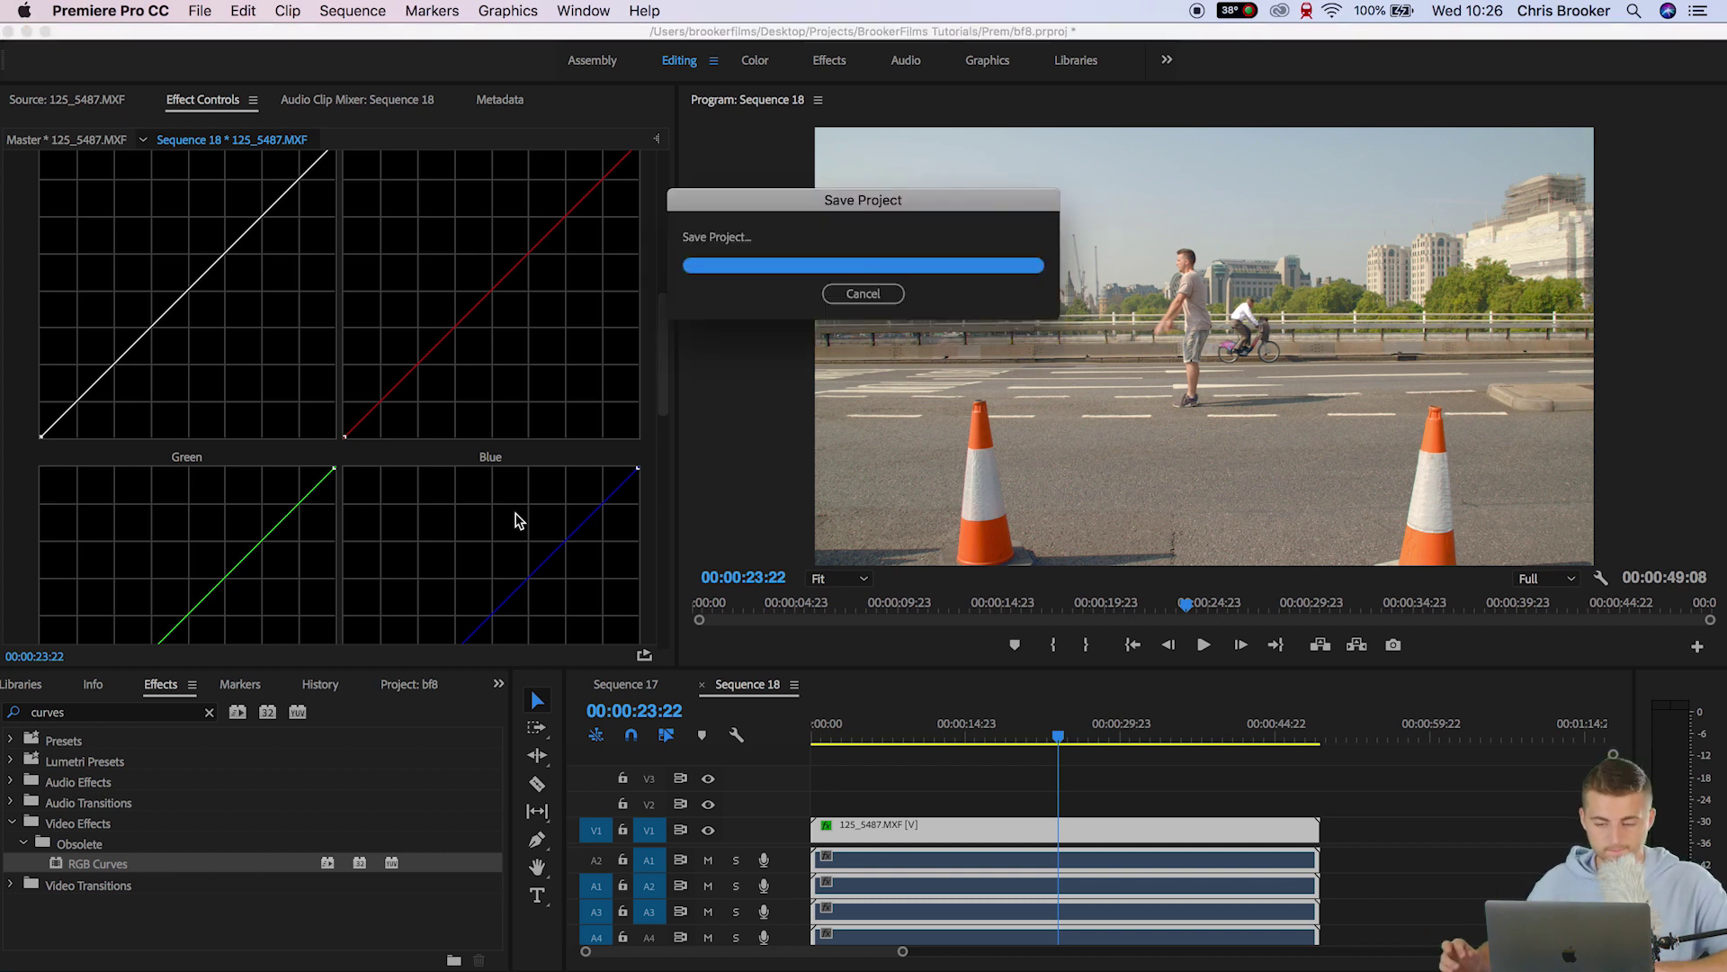
- Adjust the red curve's highlights and pull its black point inward
scroll(519, 520, "up", 1)
scroll(519, 520, "up", 1)
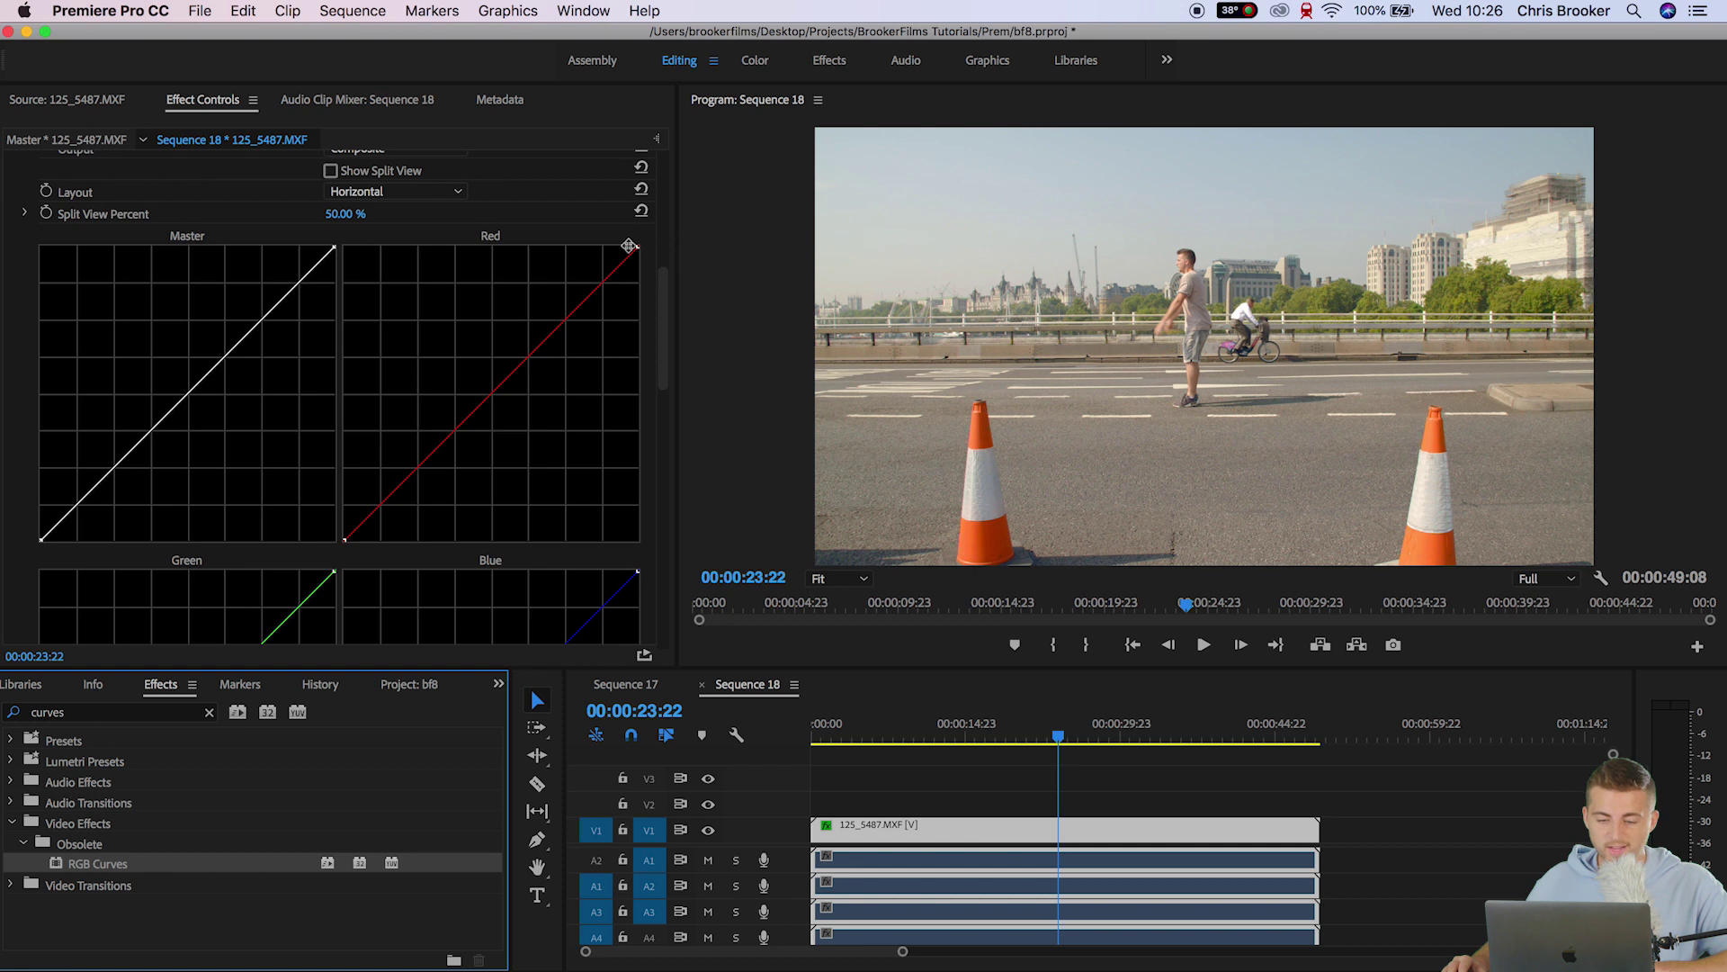
left_click_drag(629, 246, 613, 243)
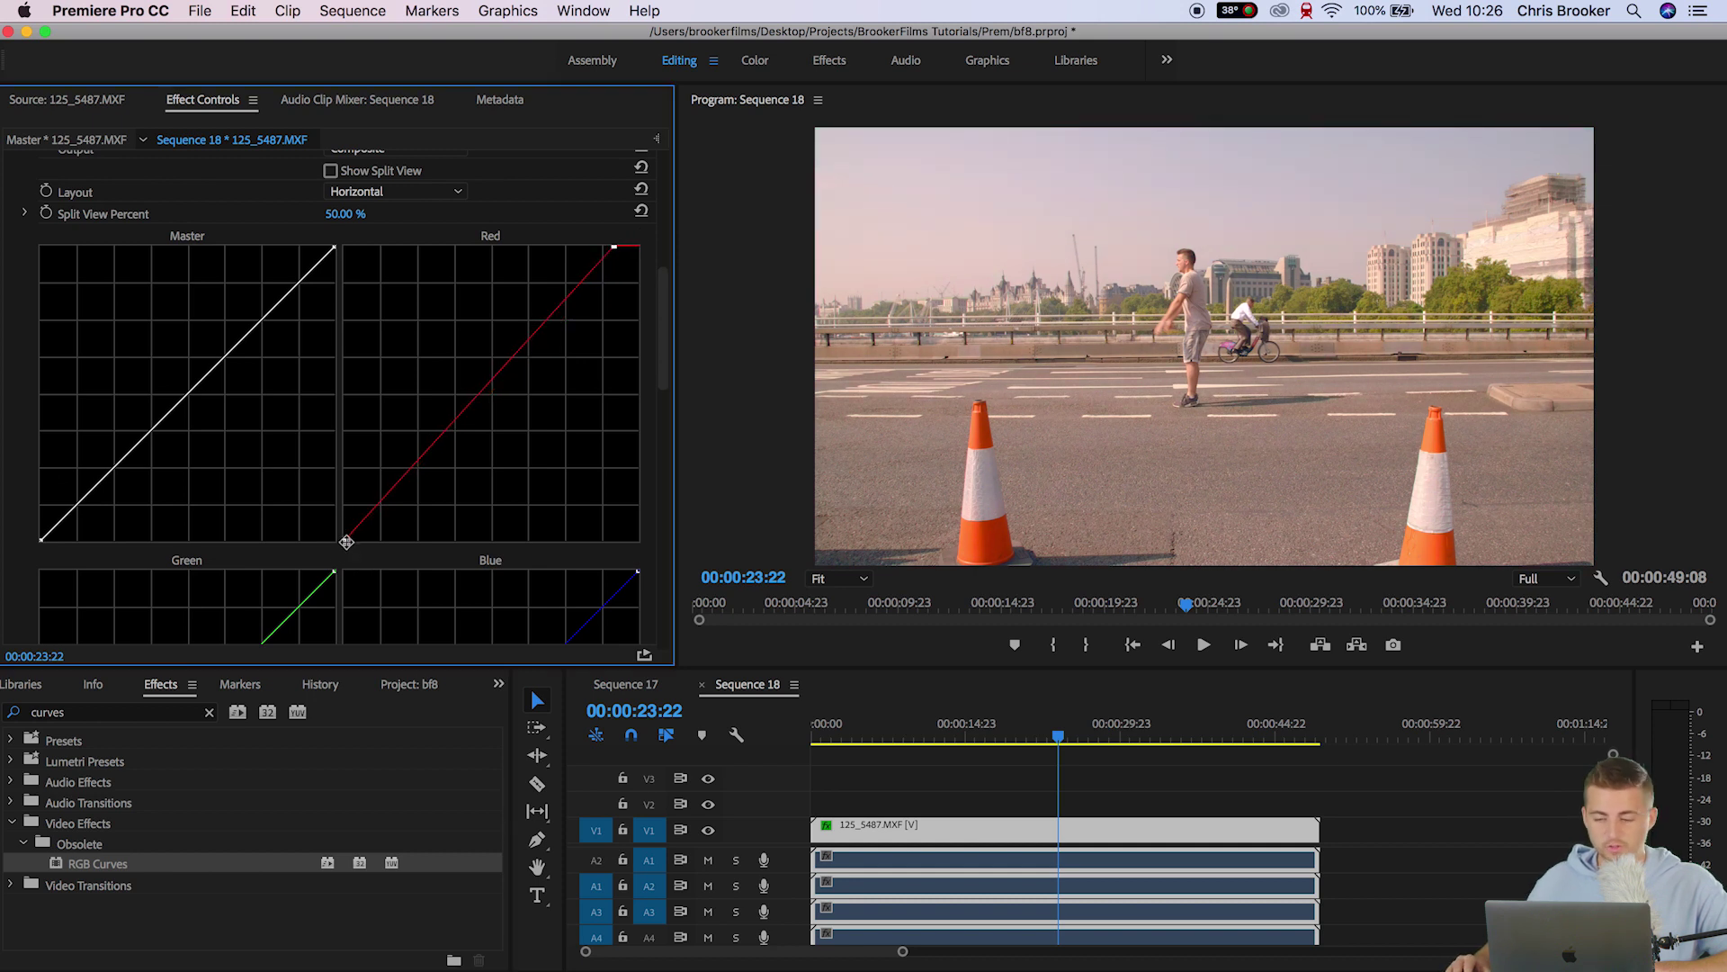
left_click_drag(346, 541, 391, 546)
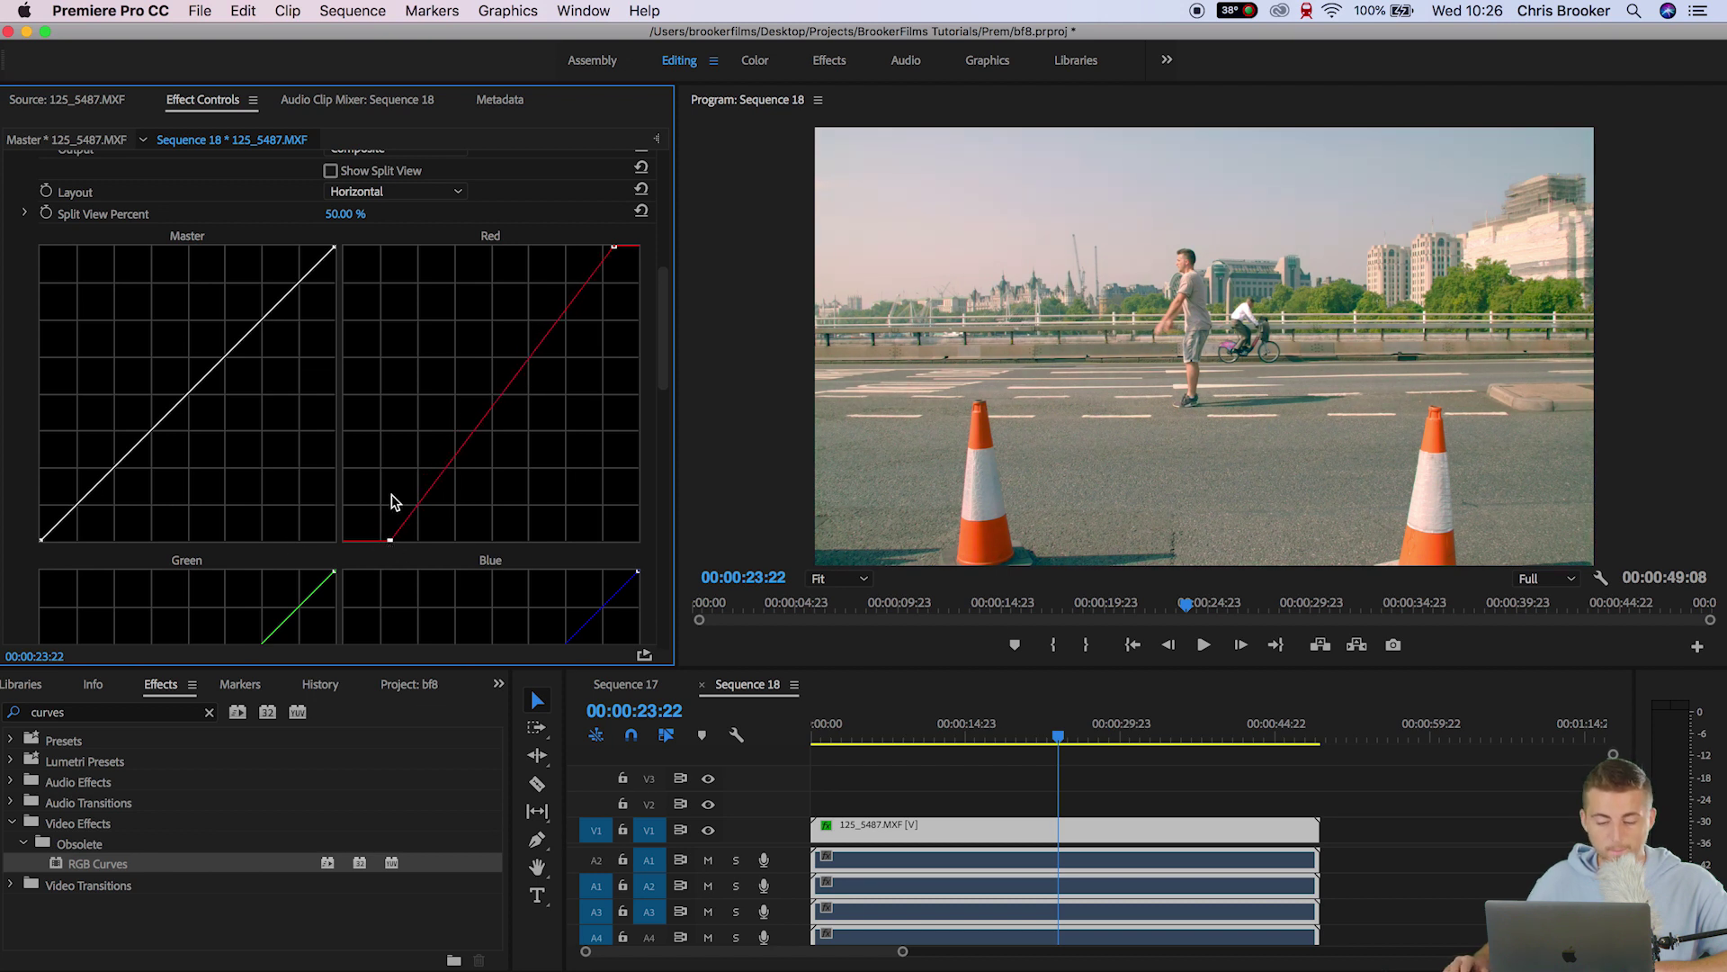
left_click_drag(389, 540, 374, 549)
- Lower the green curve's top end, move its black point right, and bend its midtones down
scroll(375, 549, "down", 5)
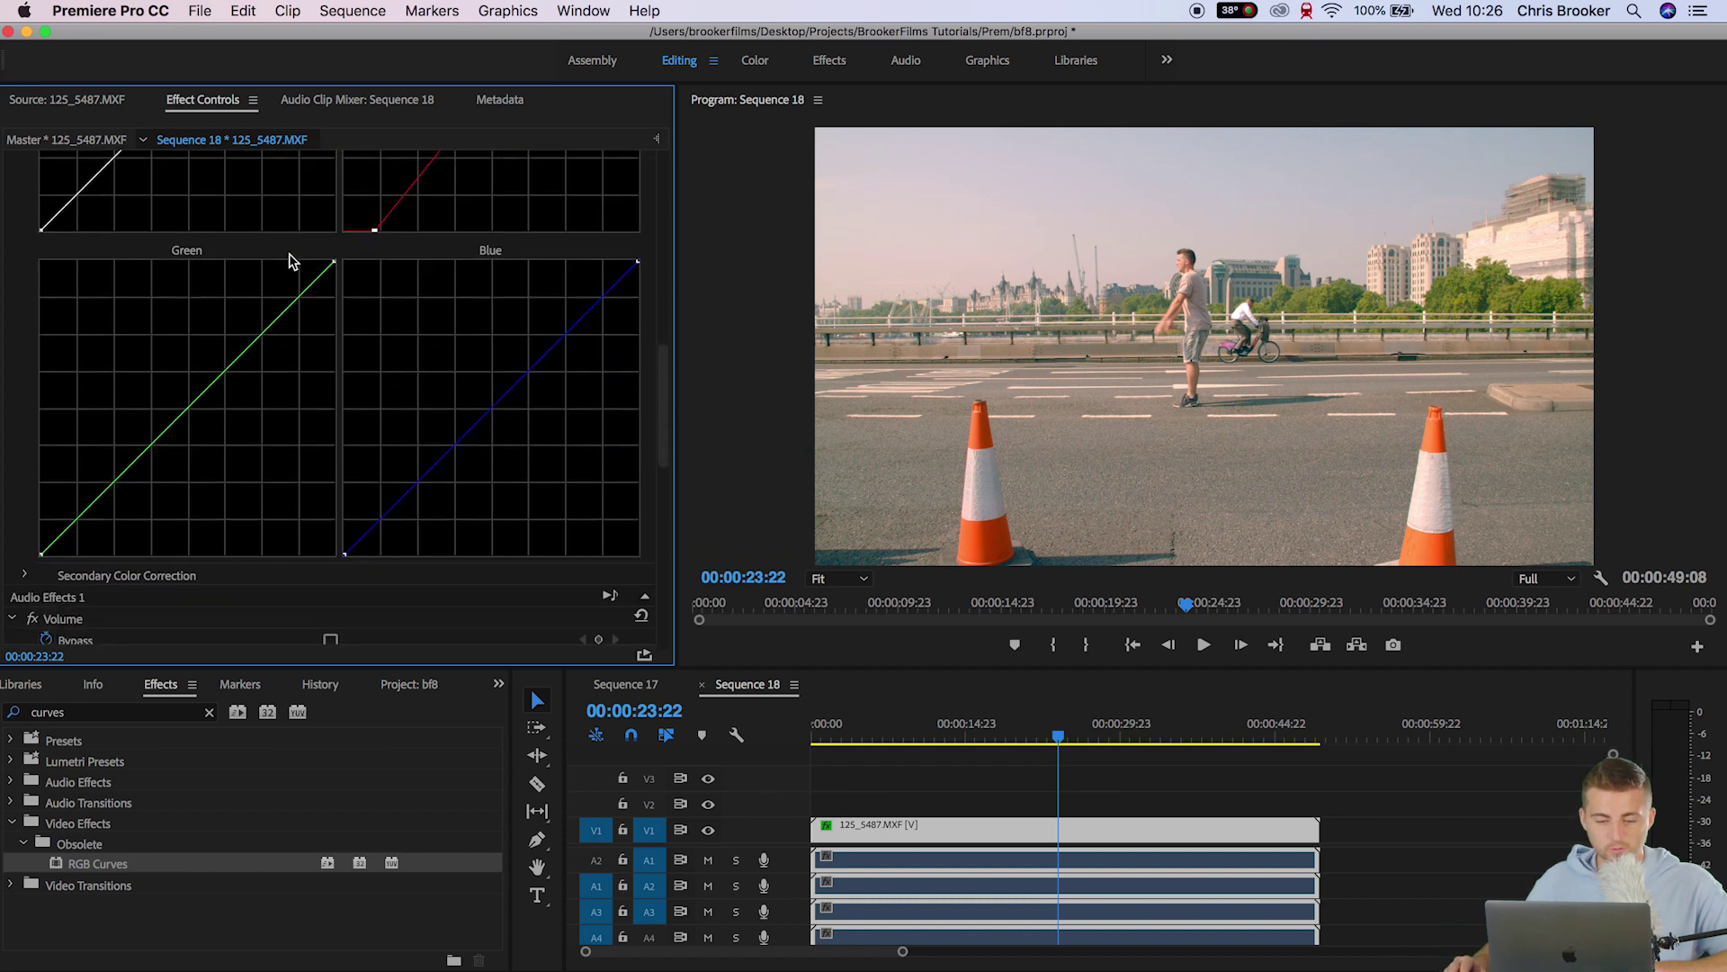
mouse_move(336, 261)
left_mouse_down()
mouse_move(348, 299)
mouse_move(304, 279)
mouse_move(327, 256)
left_mouse_up()
left_click_drag(47, 552, 68, 557)
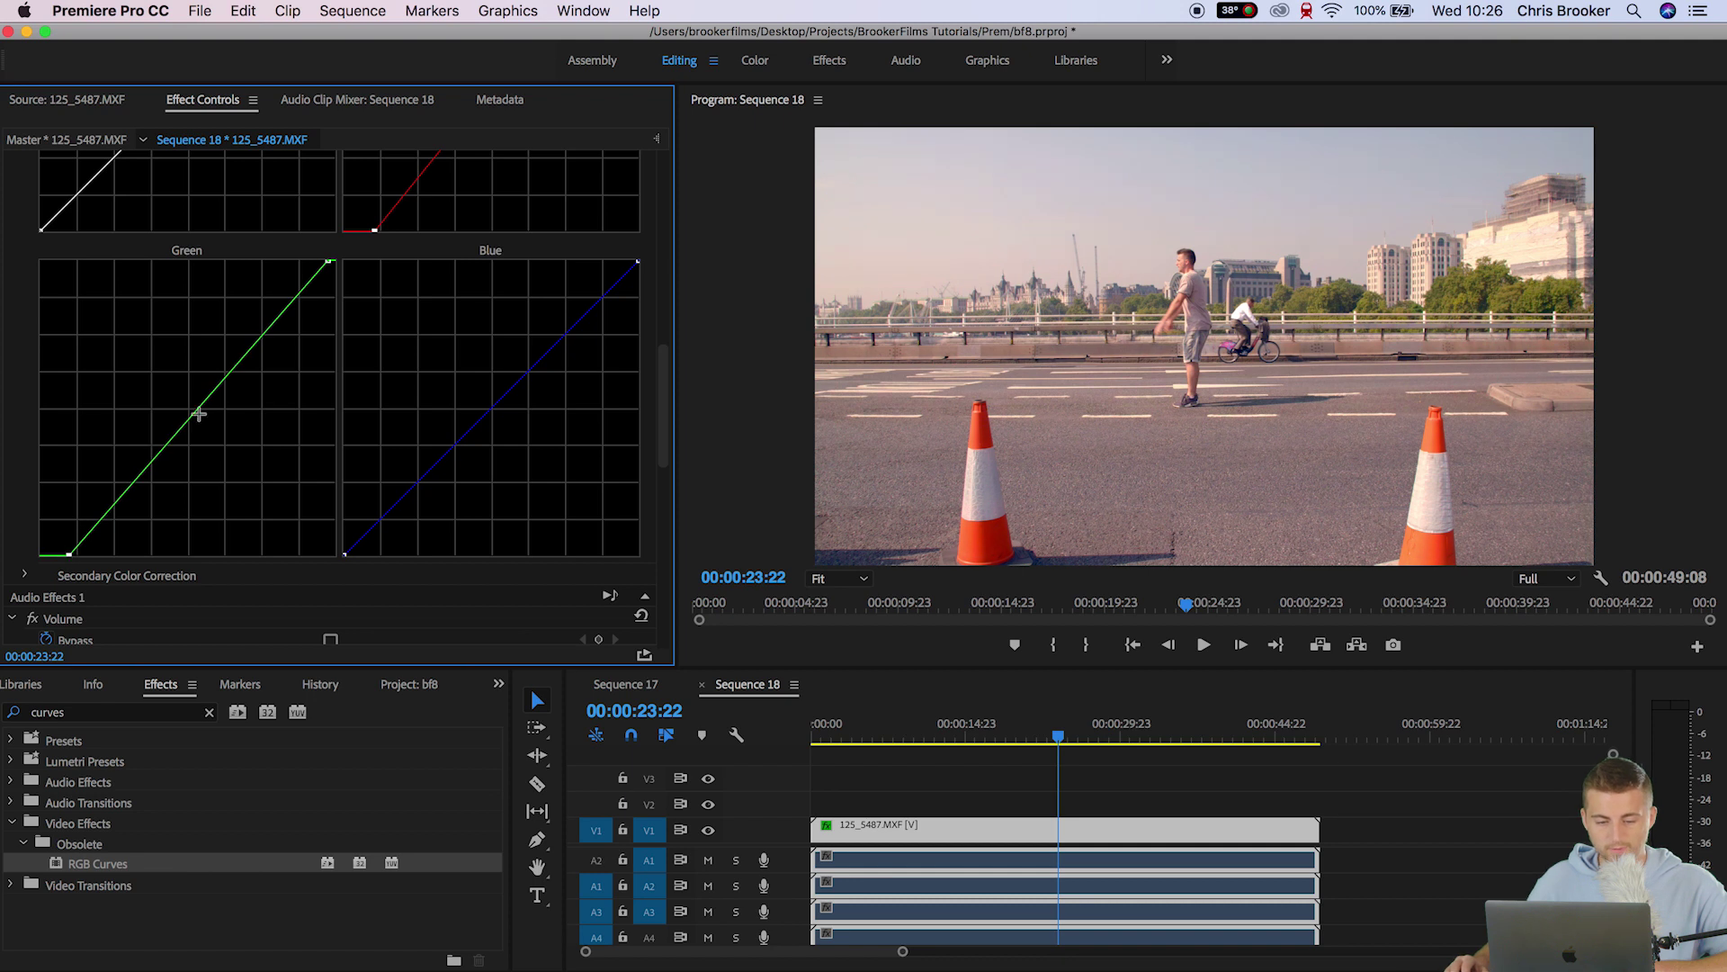
left_click_drag(197, 407, 193, 408)
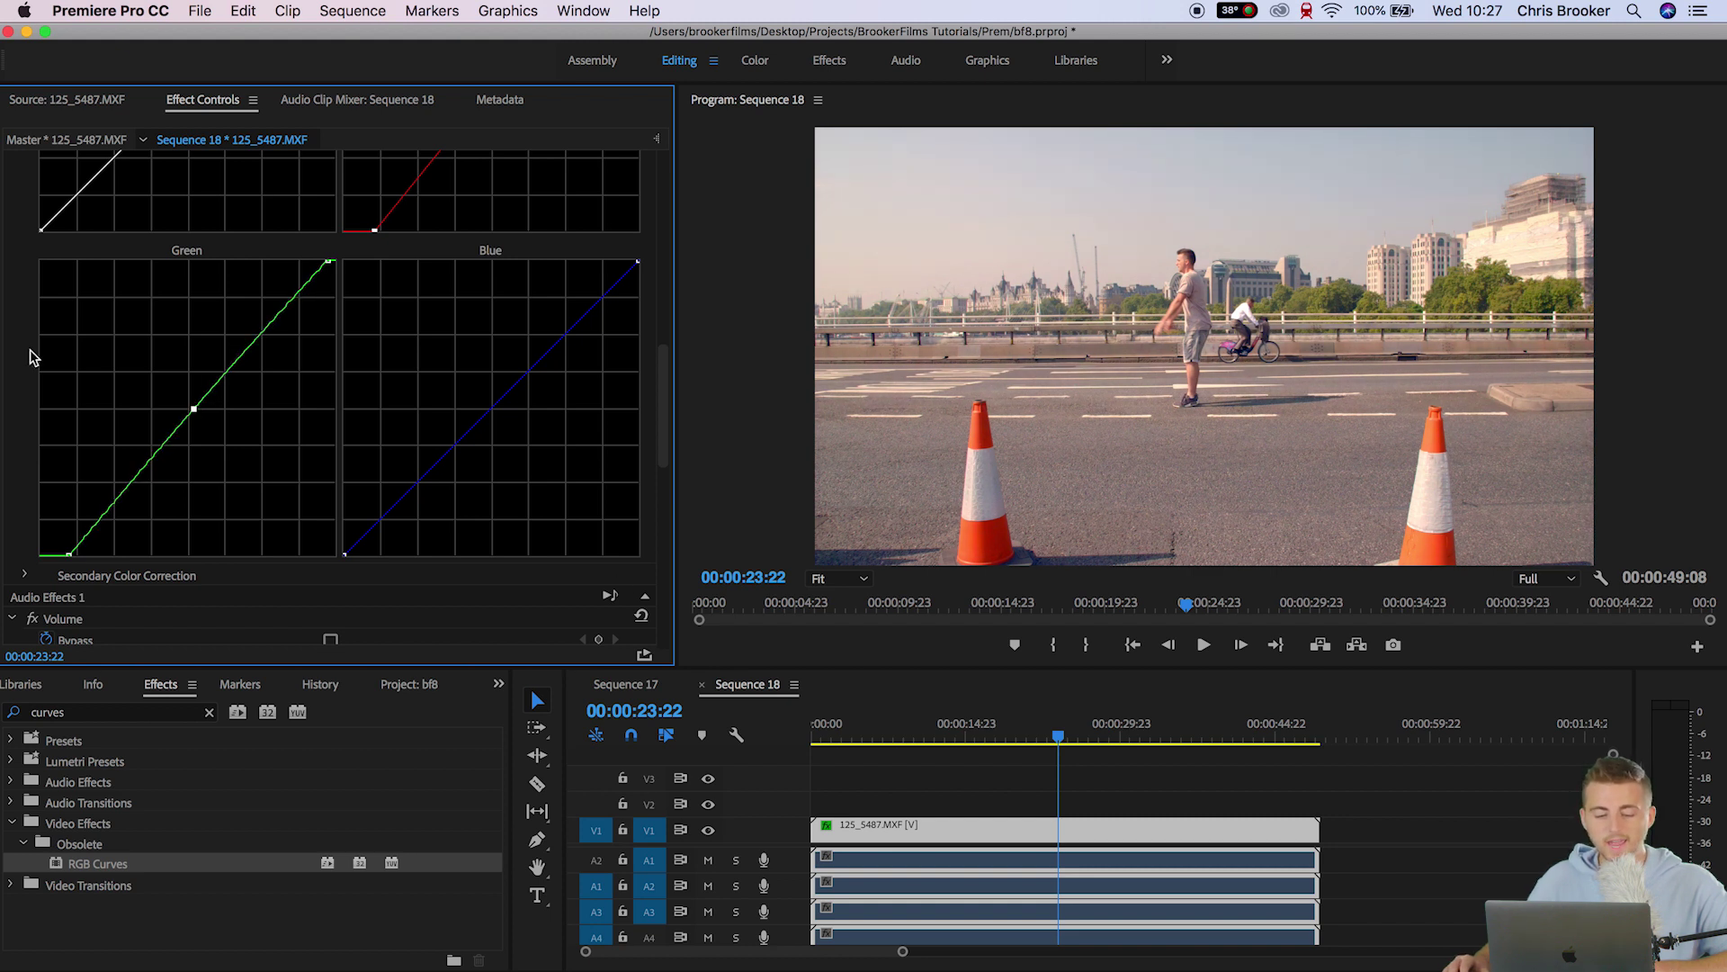
- Pull the blue curve's white point down and bend its middle slightly down
left_click_drag(345, 553, 346, 548)
key("super+z")
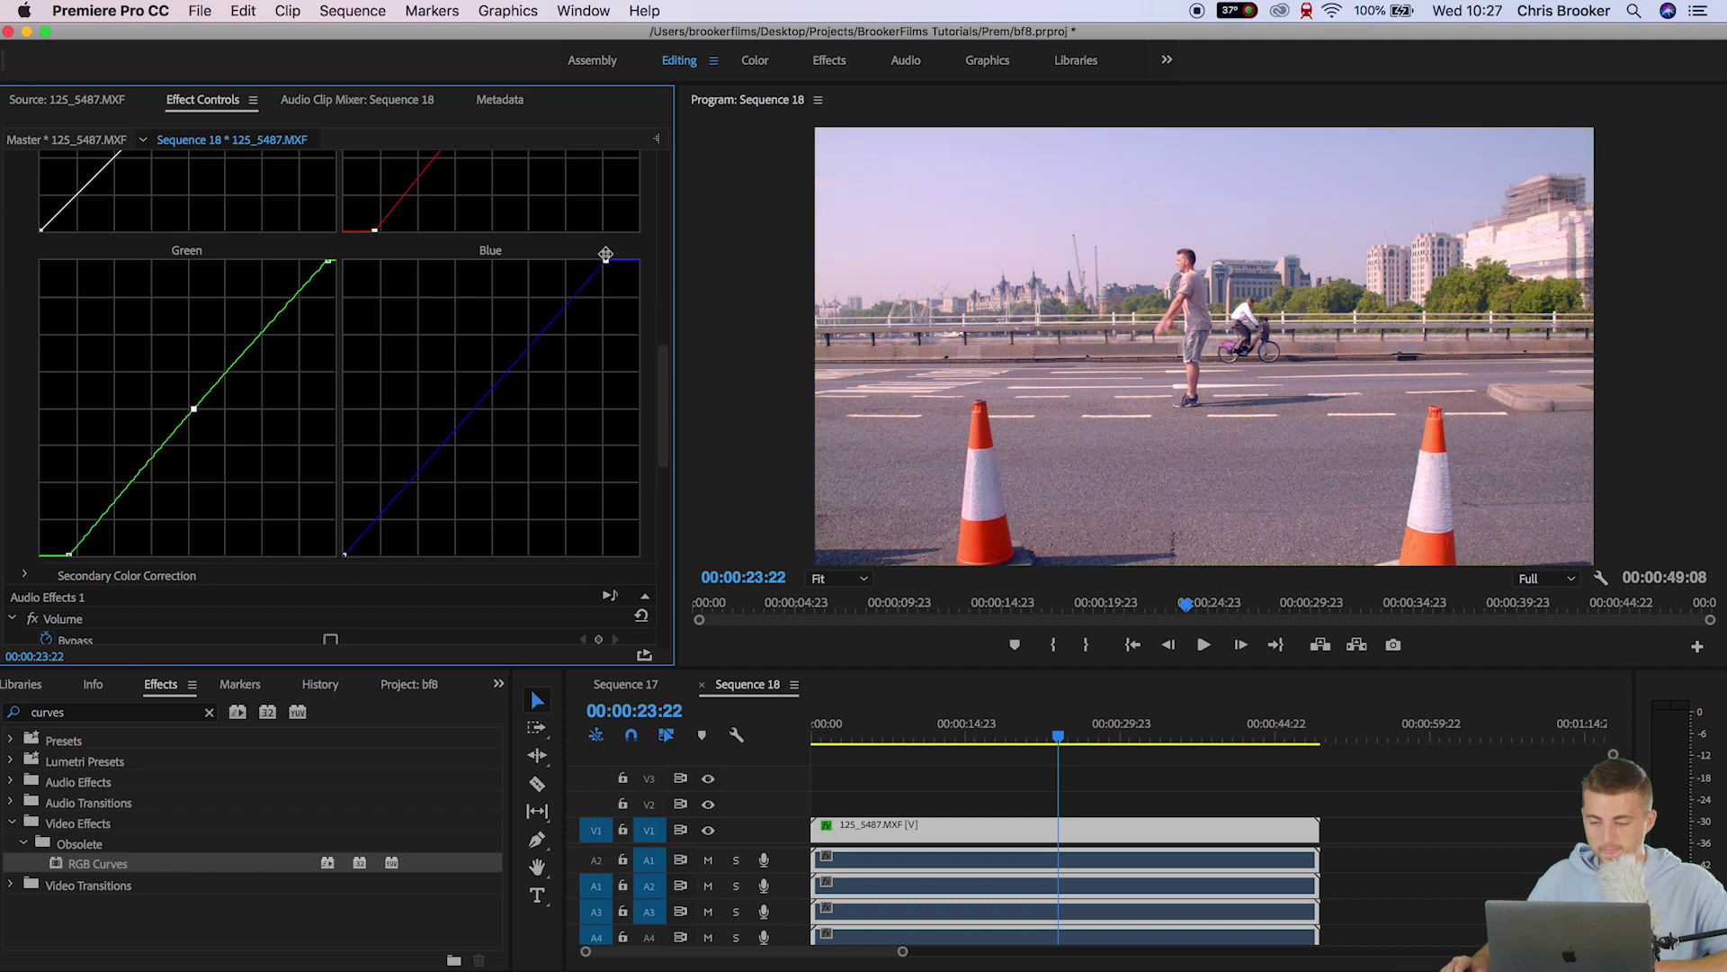
mouse_move(638, 262)
left_mouse_down()
mouse_move(648, 246)
mouse_move(629, 246)
left_mouse_up()
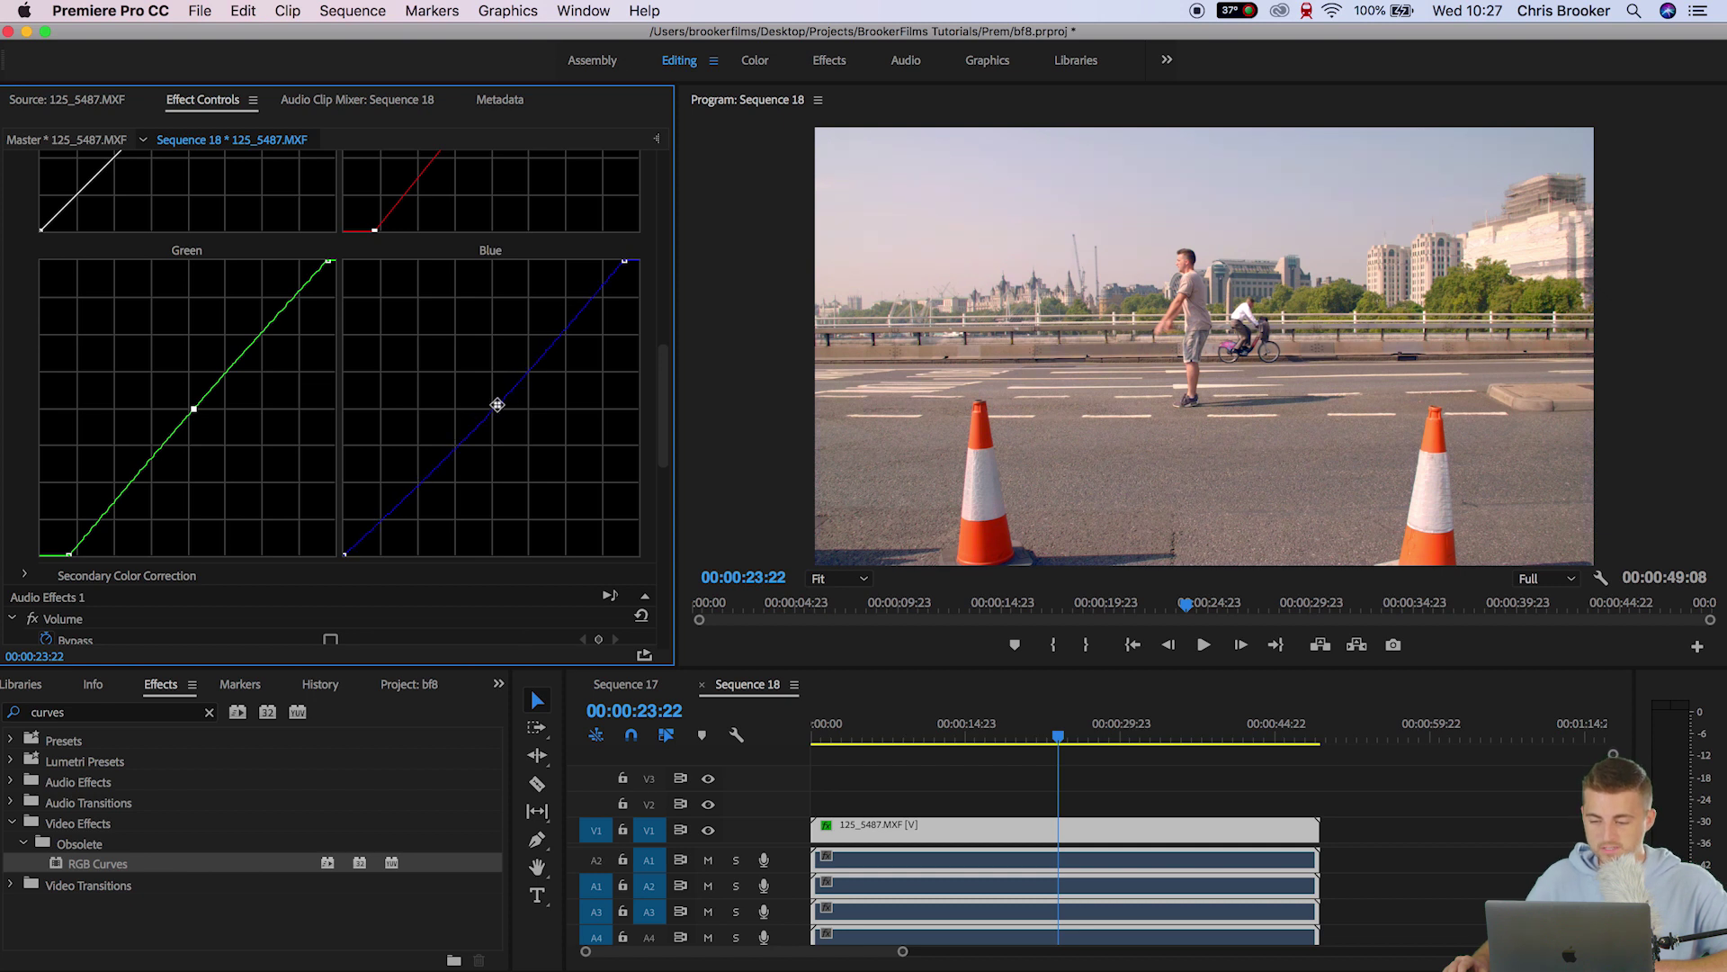
left_click_drag(497, 405, 485, 401)
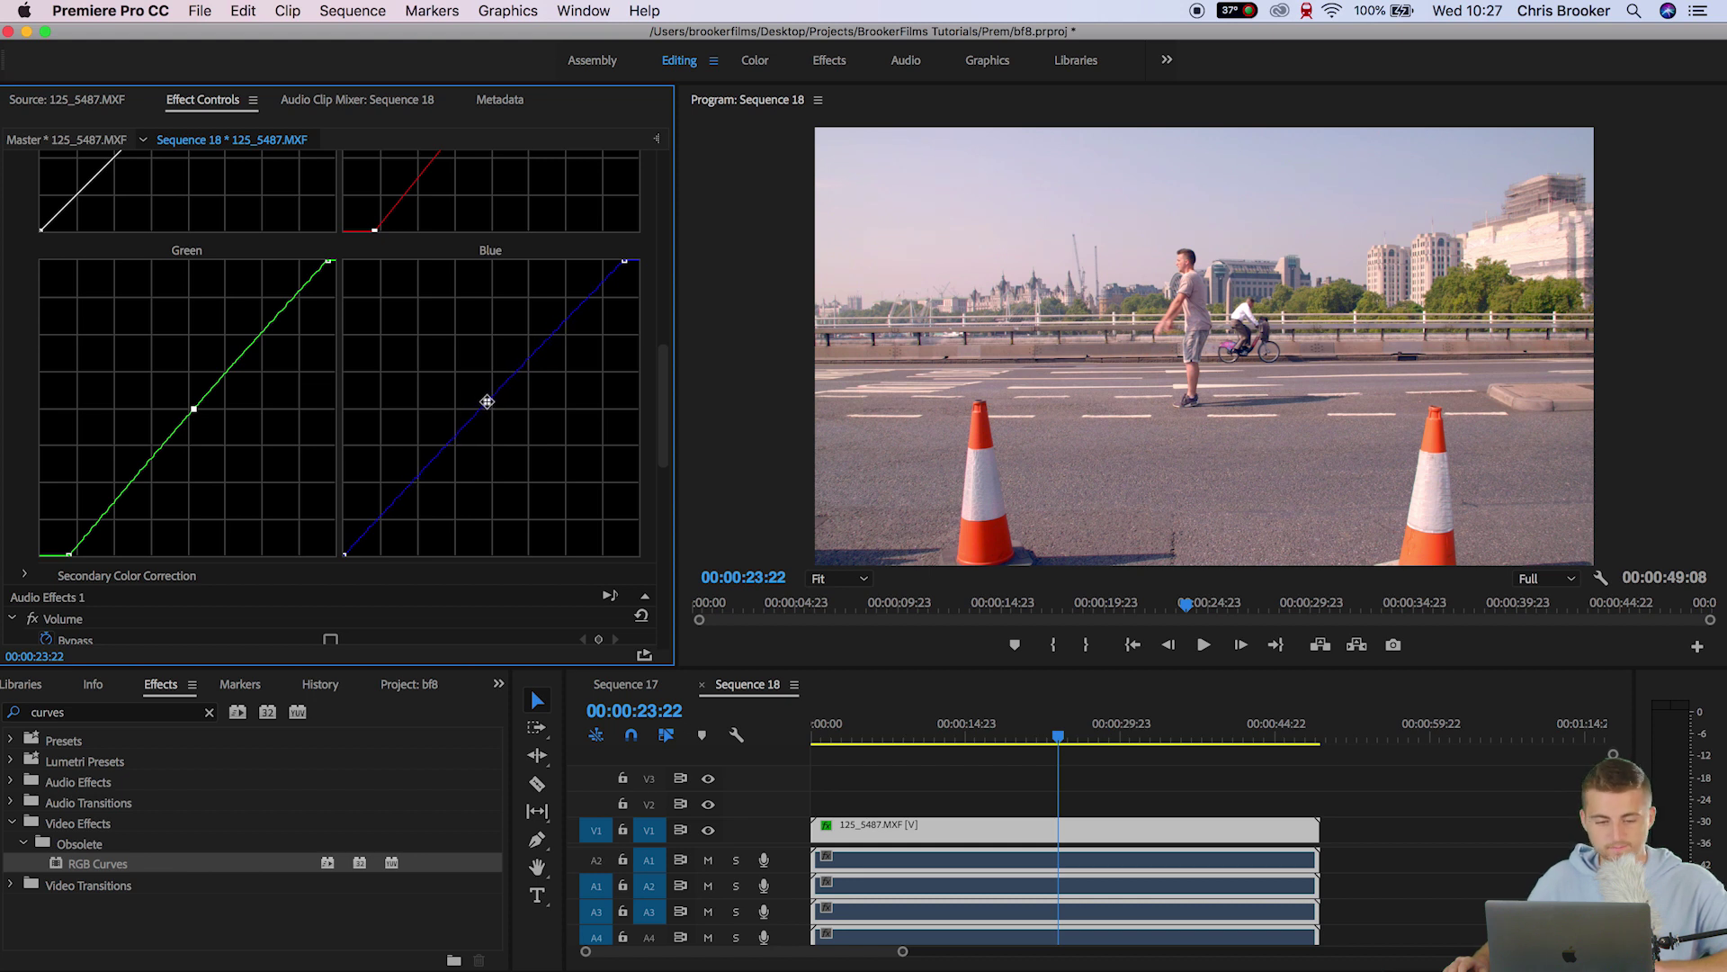
scroll(193, 345, "up", 10)
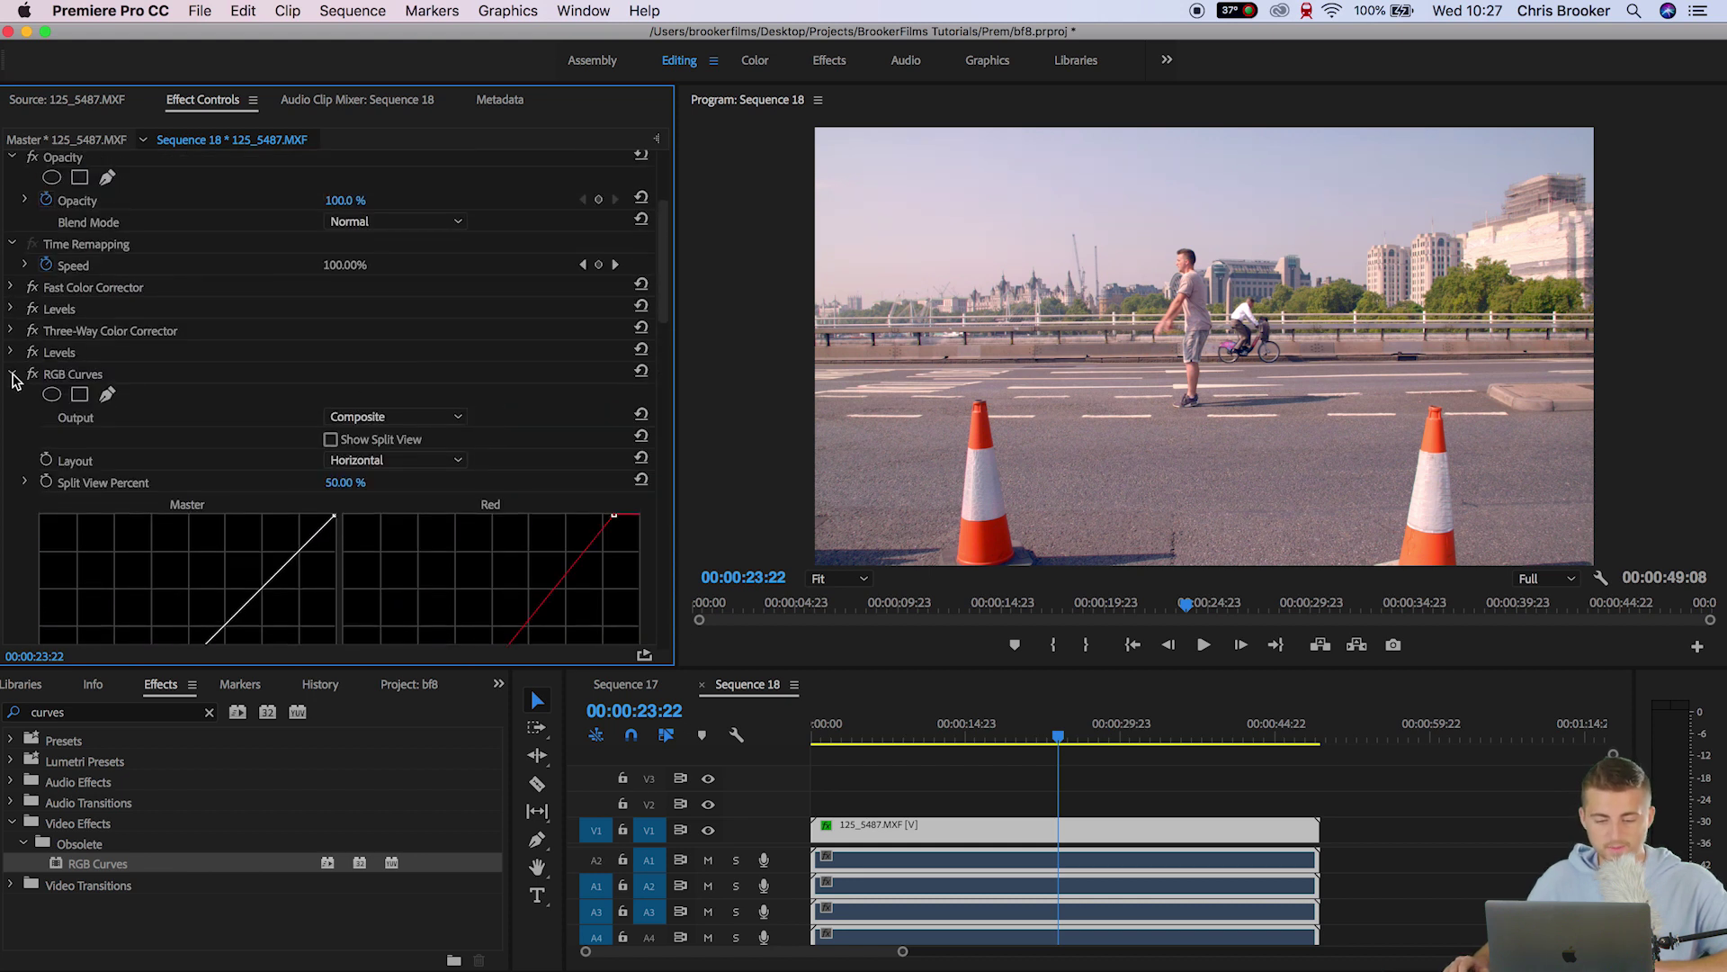
- Pull the master curve's black and white points inward, add a midpoint, then collapse RGB Curves
scroll(39, 432, "down", 5)
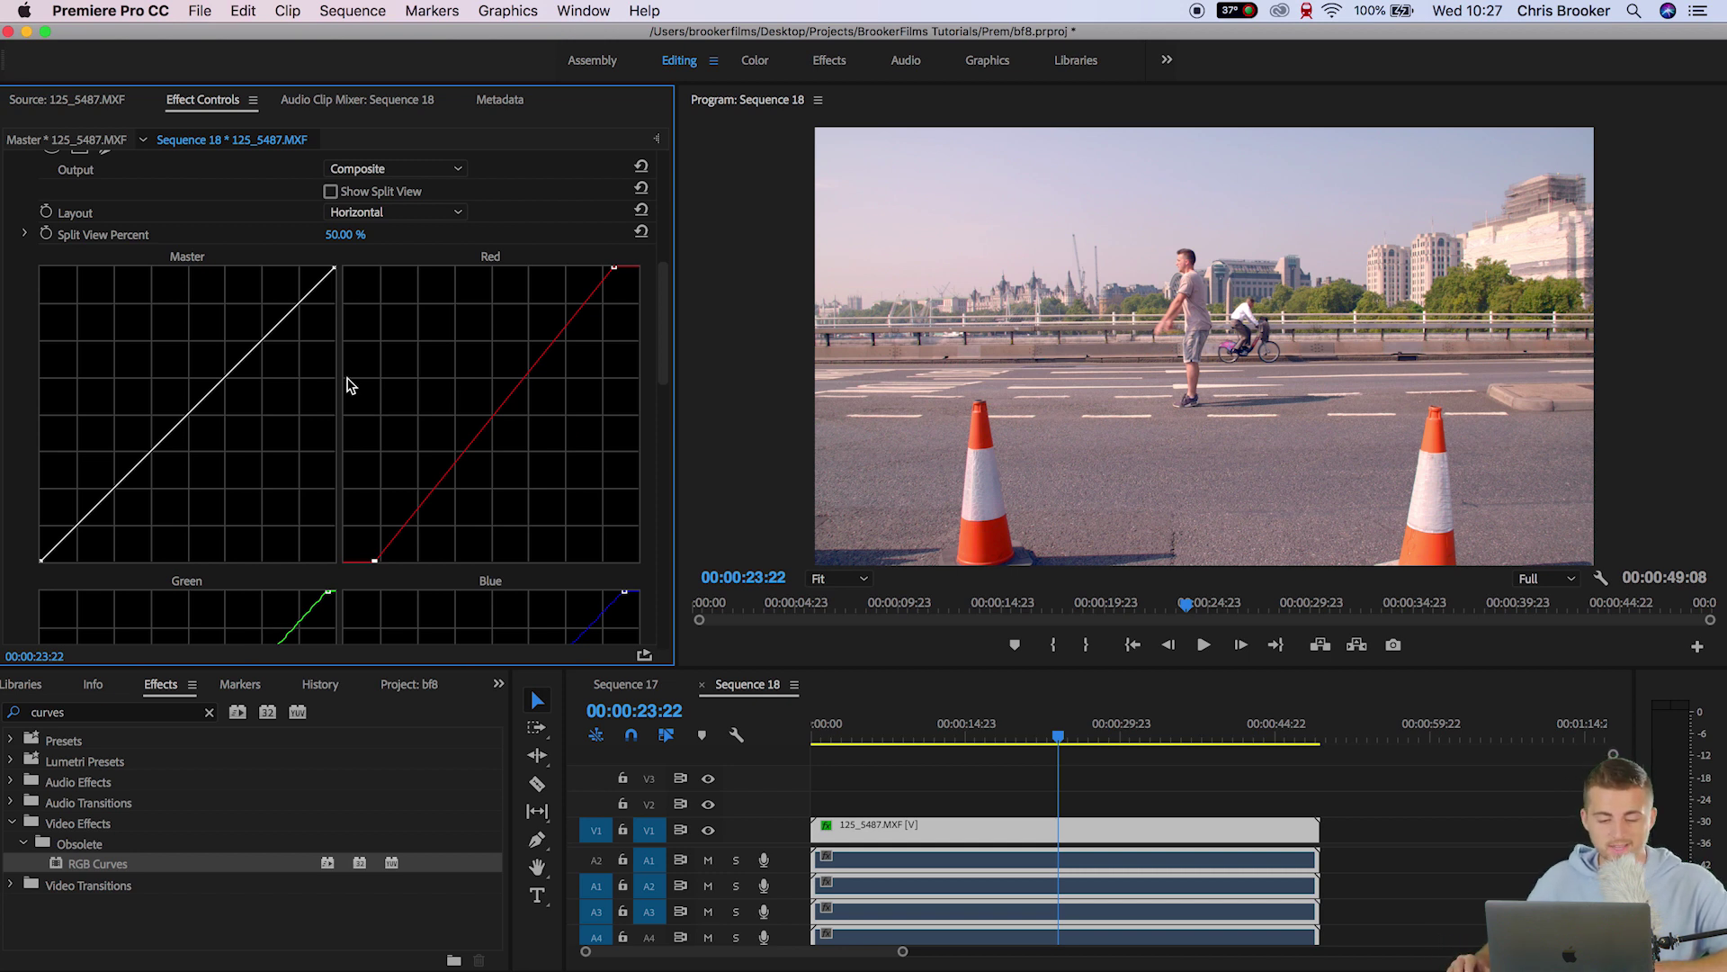
left_click_drag(39, 561, 75, 564)
left_click_drag(334, 263, 313, 259)
left_click_drag(194, 413, 193, 413)
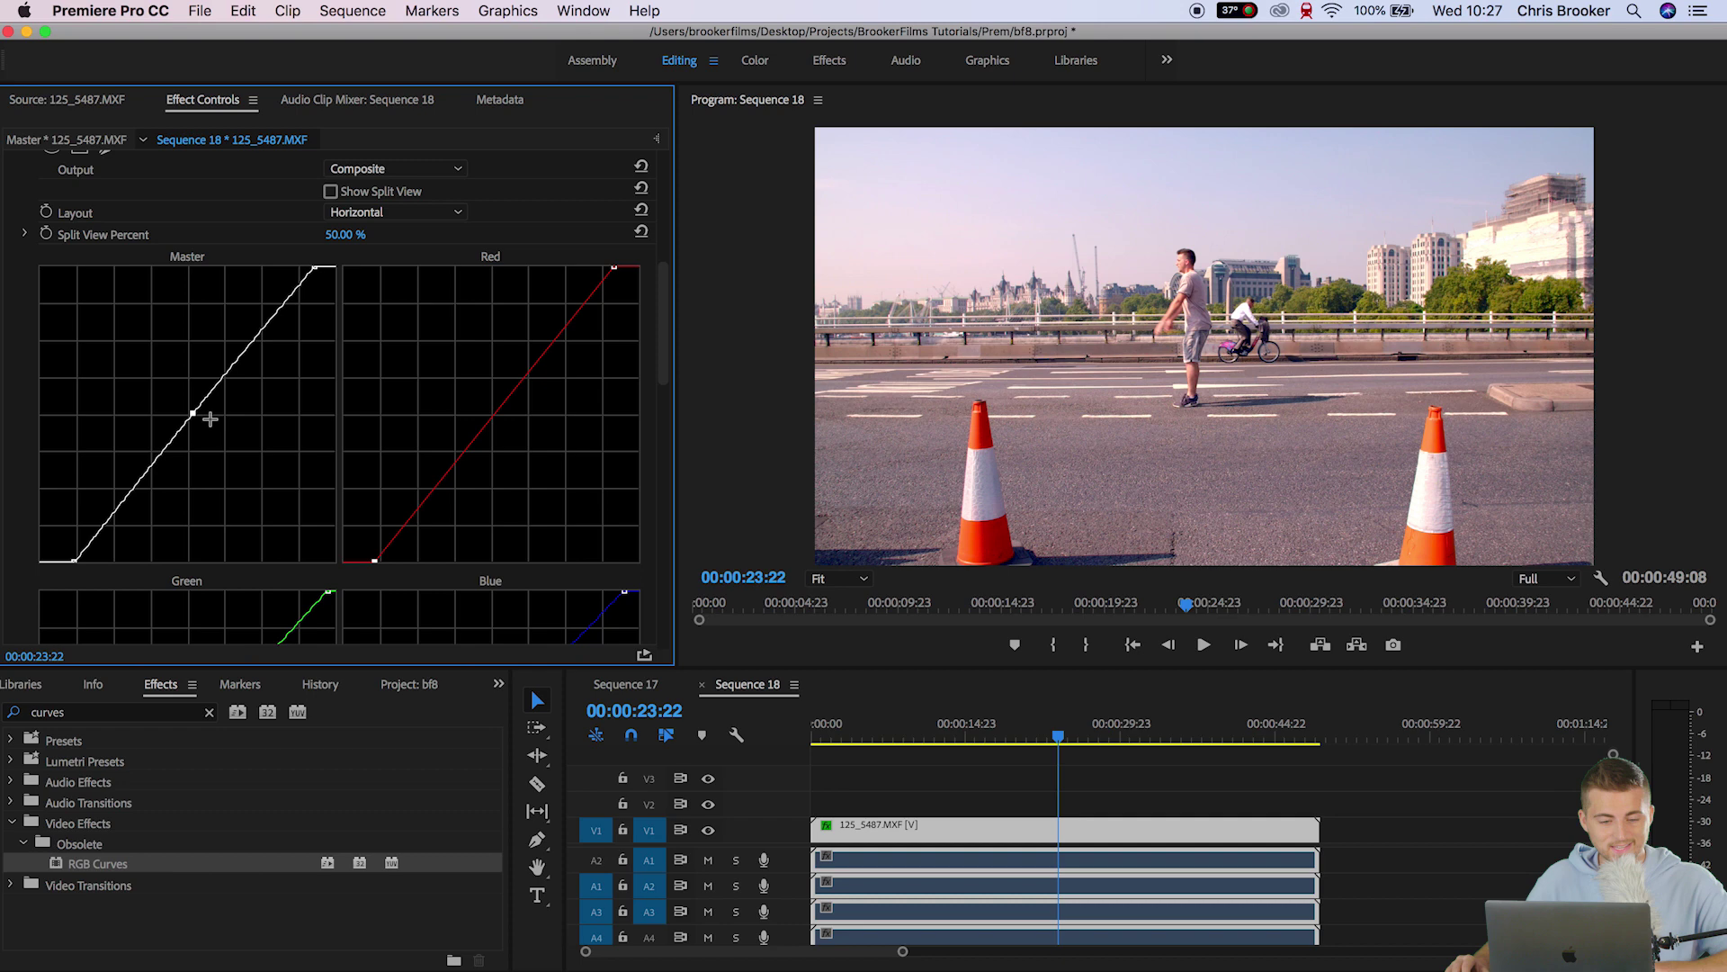
scroll(207, 415, "up", 5)
left_click(12, 335)
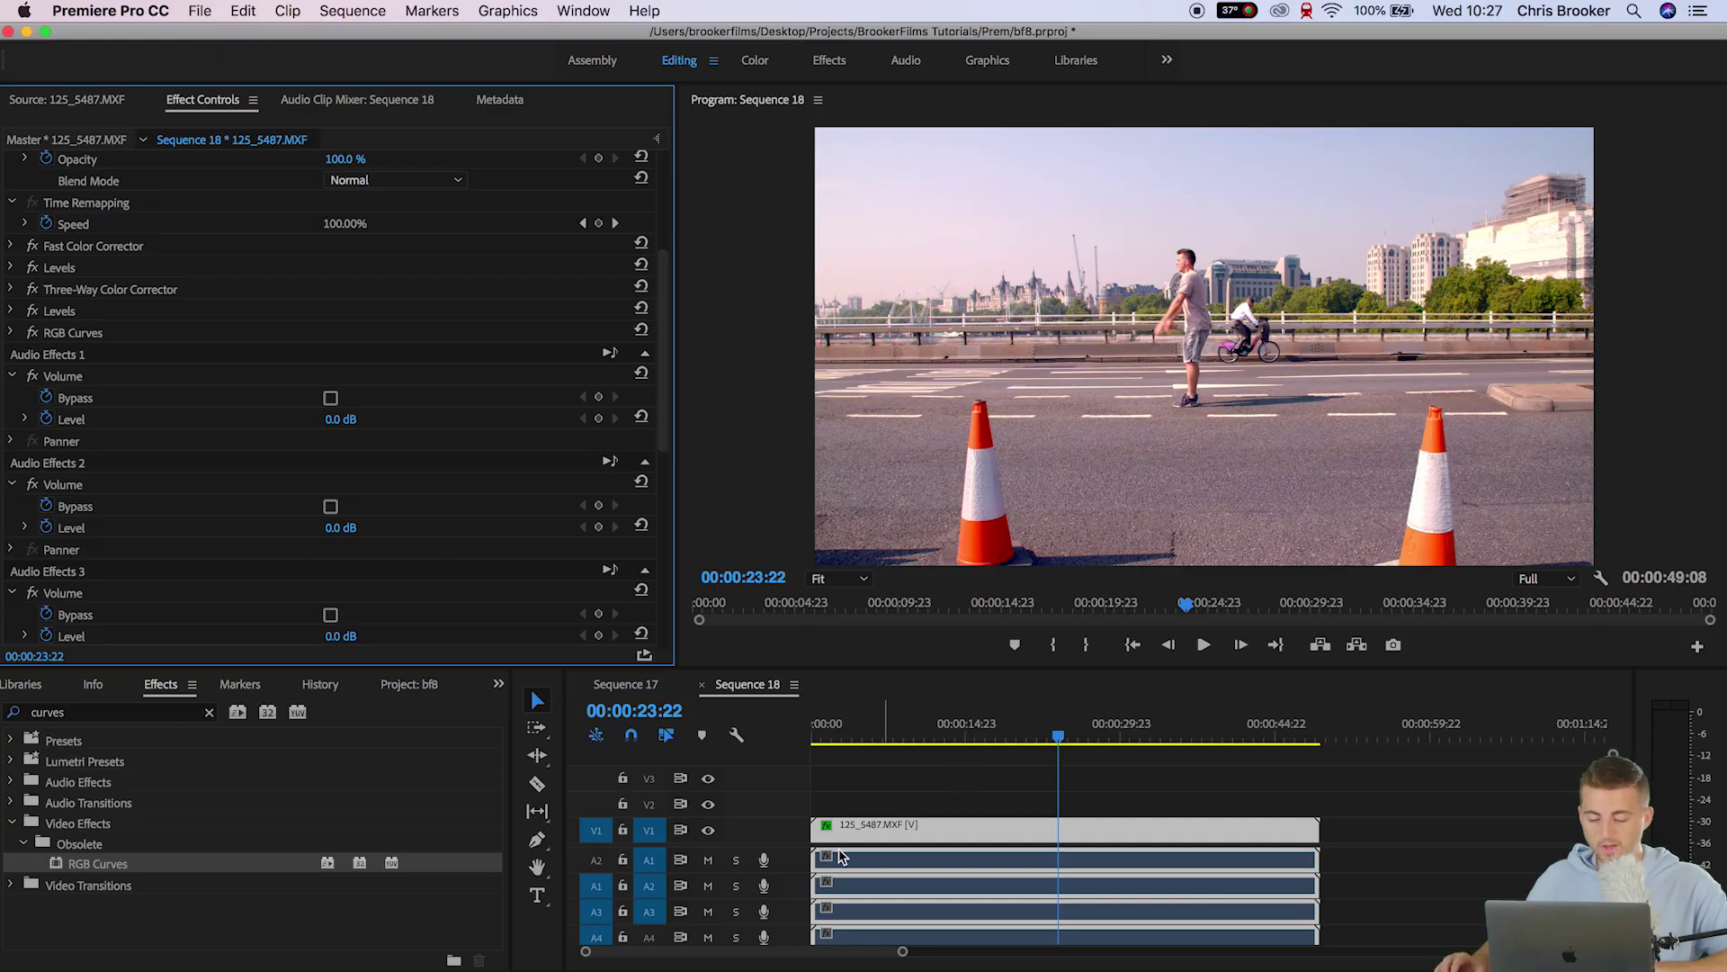
- Copy the V1 clip onto V2, unlink its audio, and set the Program monitor zoom to 50%
left_click(904, 826)
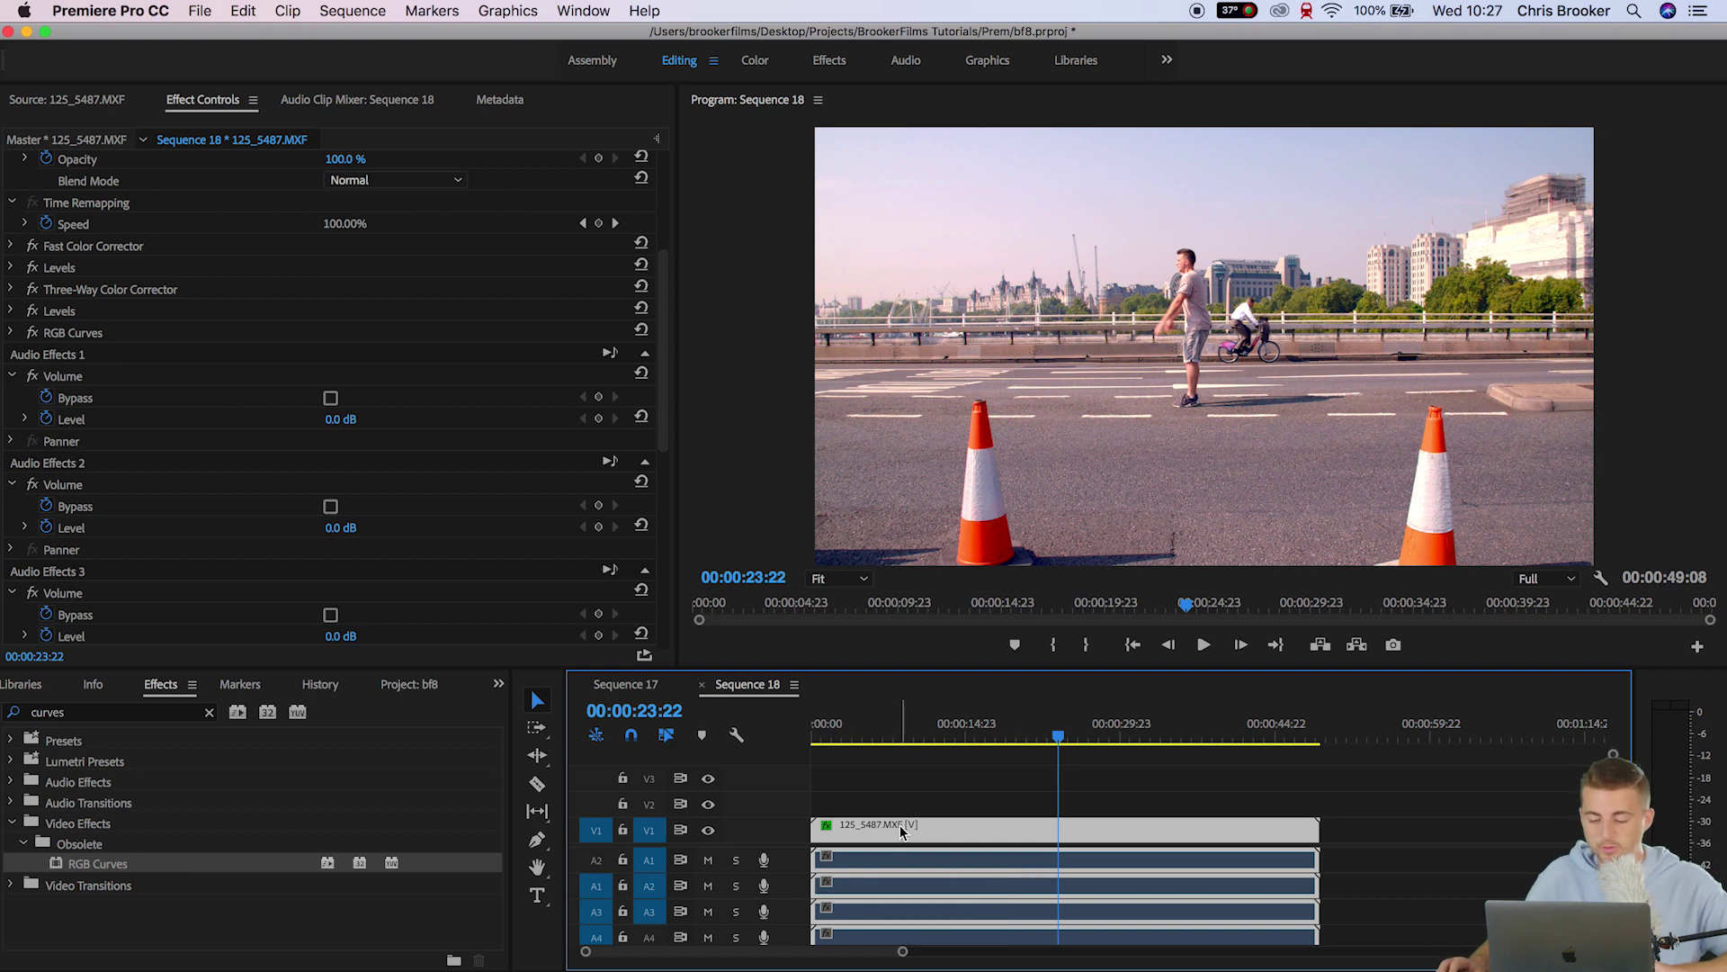
left_click_drag(900, 824, 894, 806)
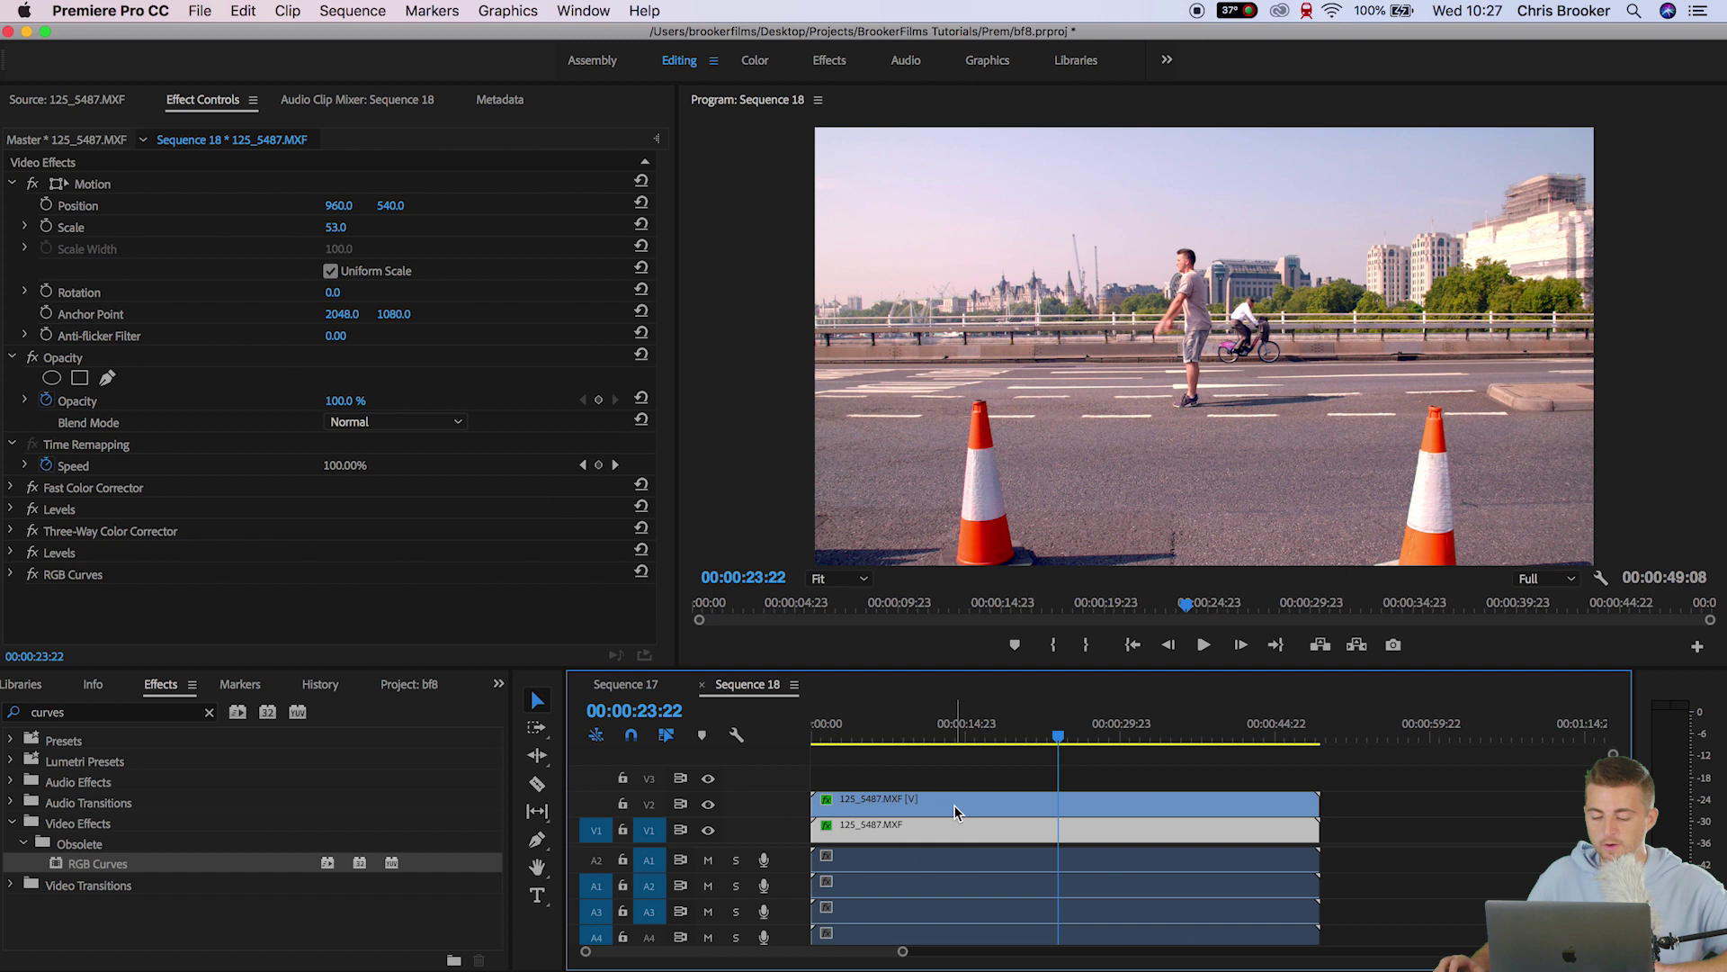
right_click(1099, 826)
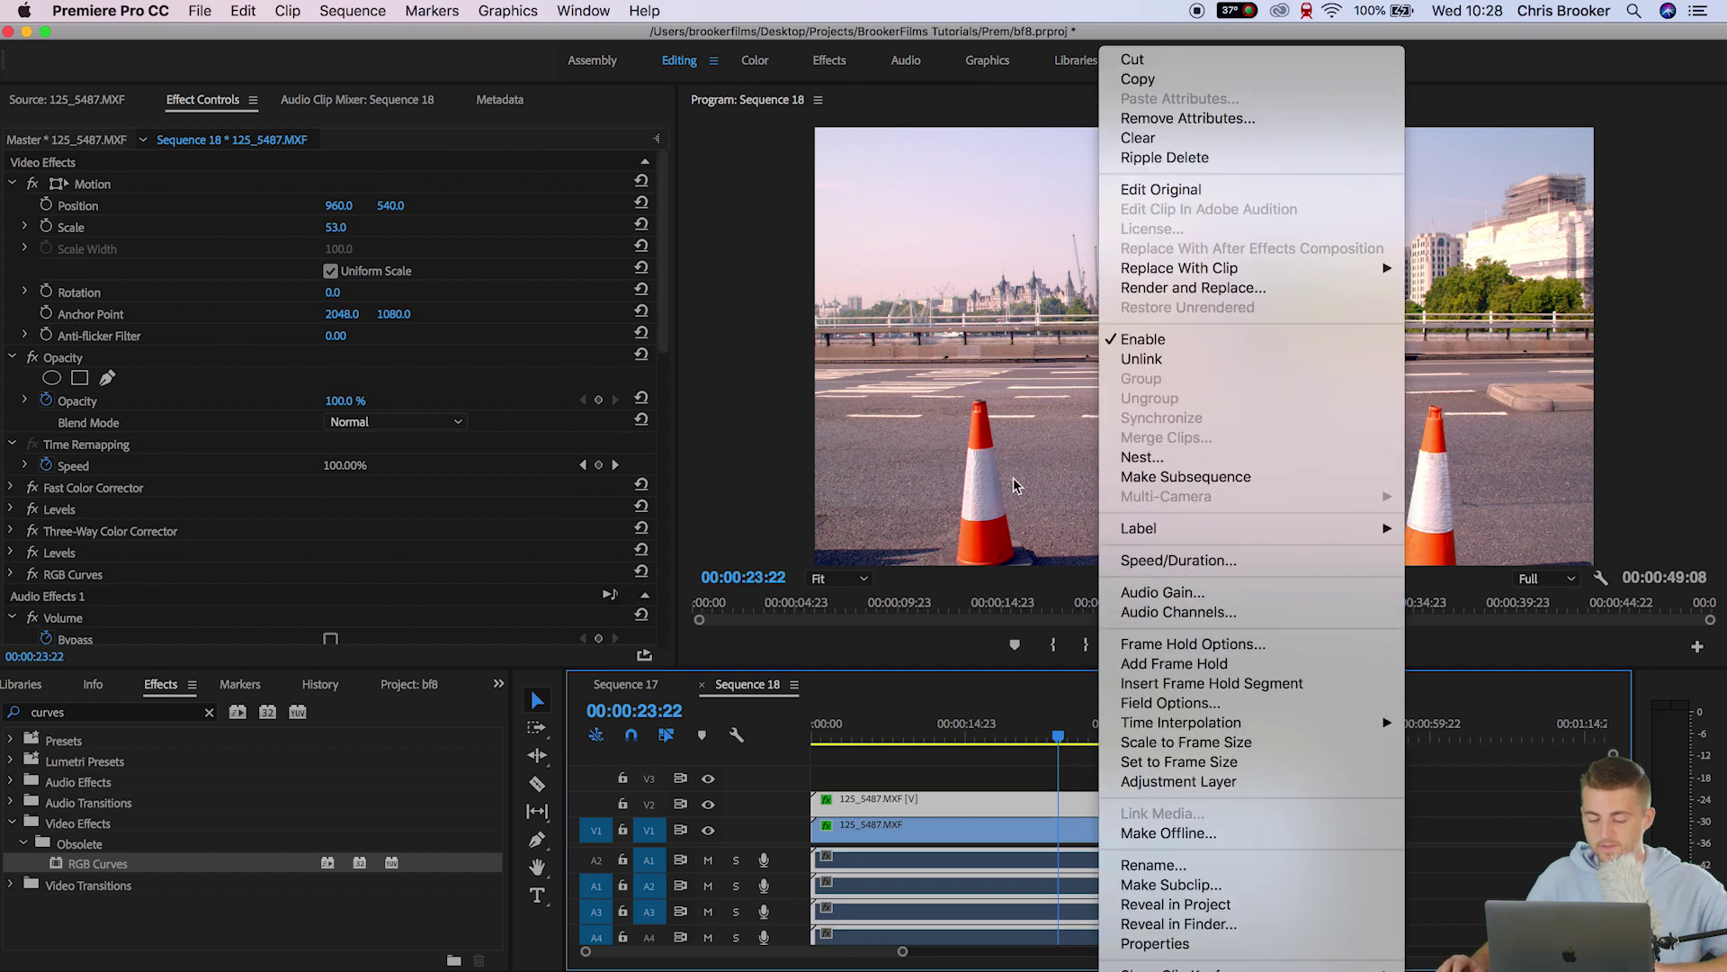
left_click(1169, 359)
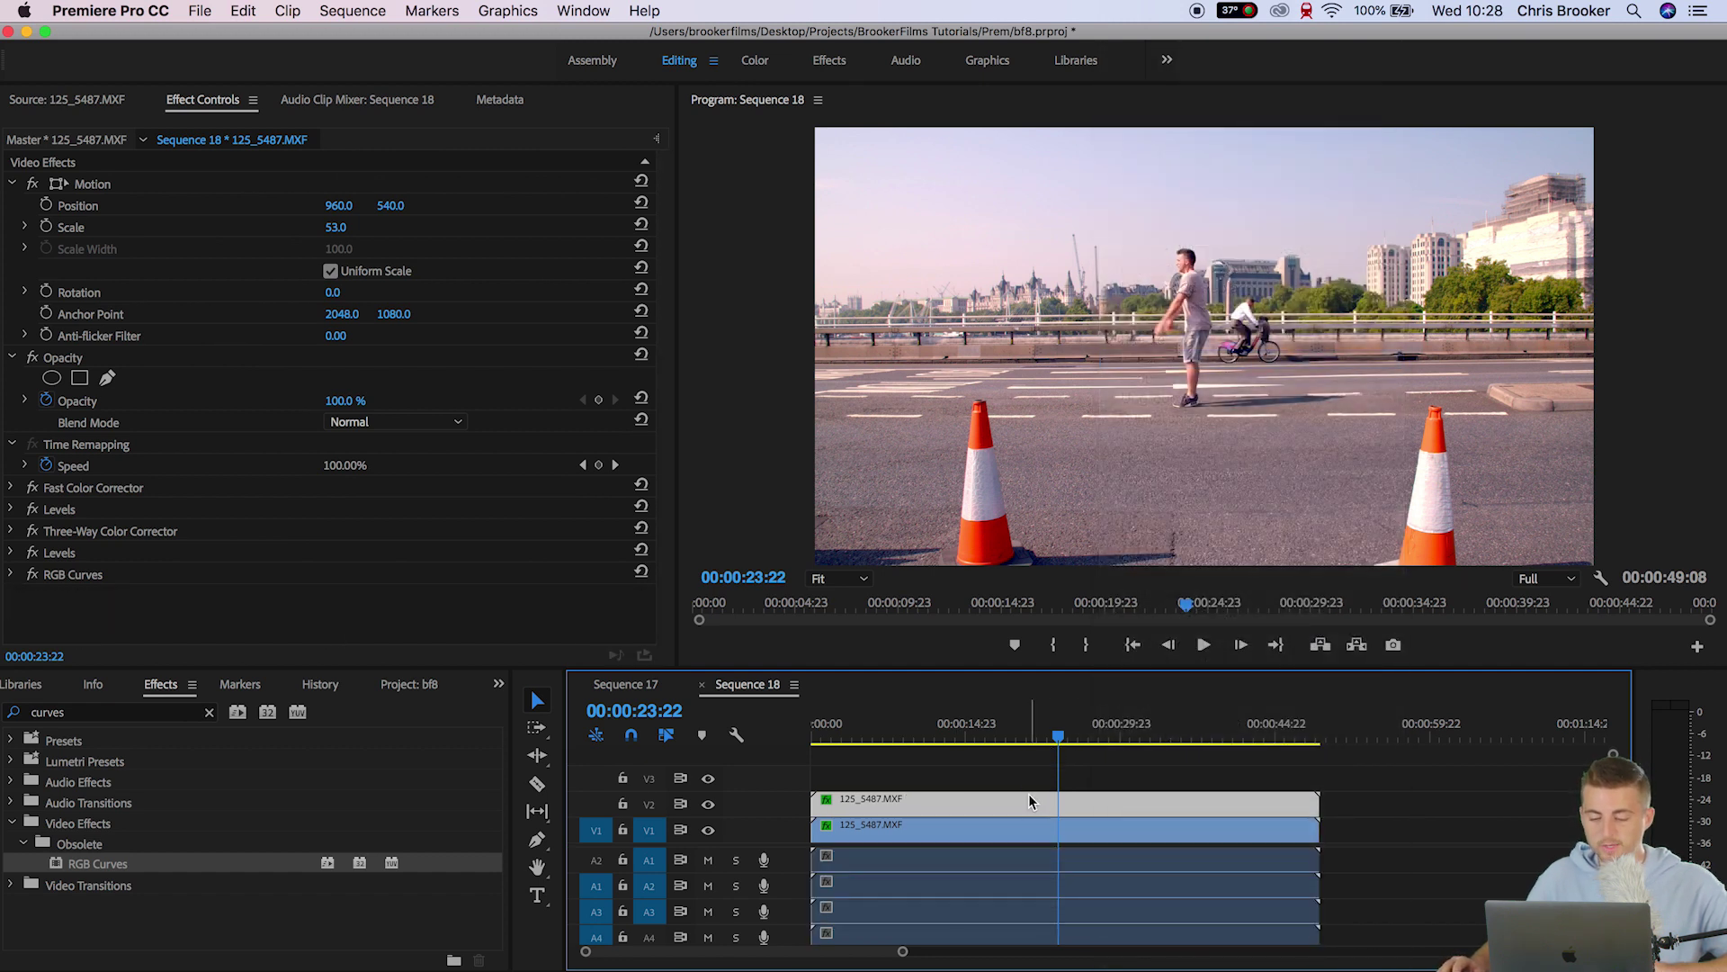
left_click(825, 581)
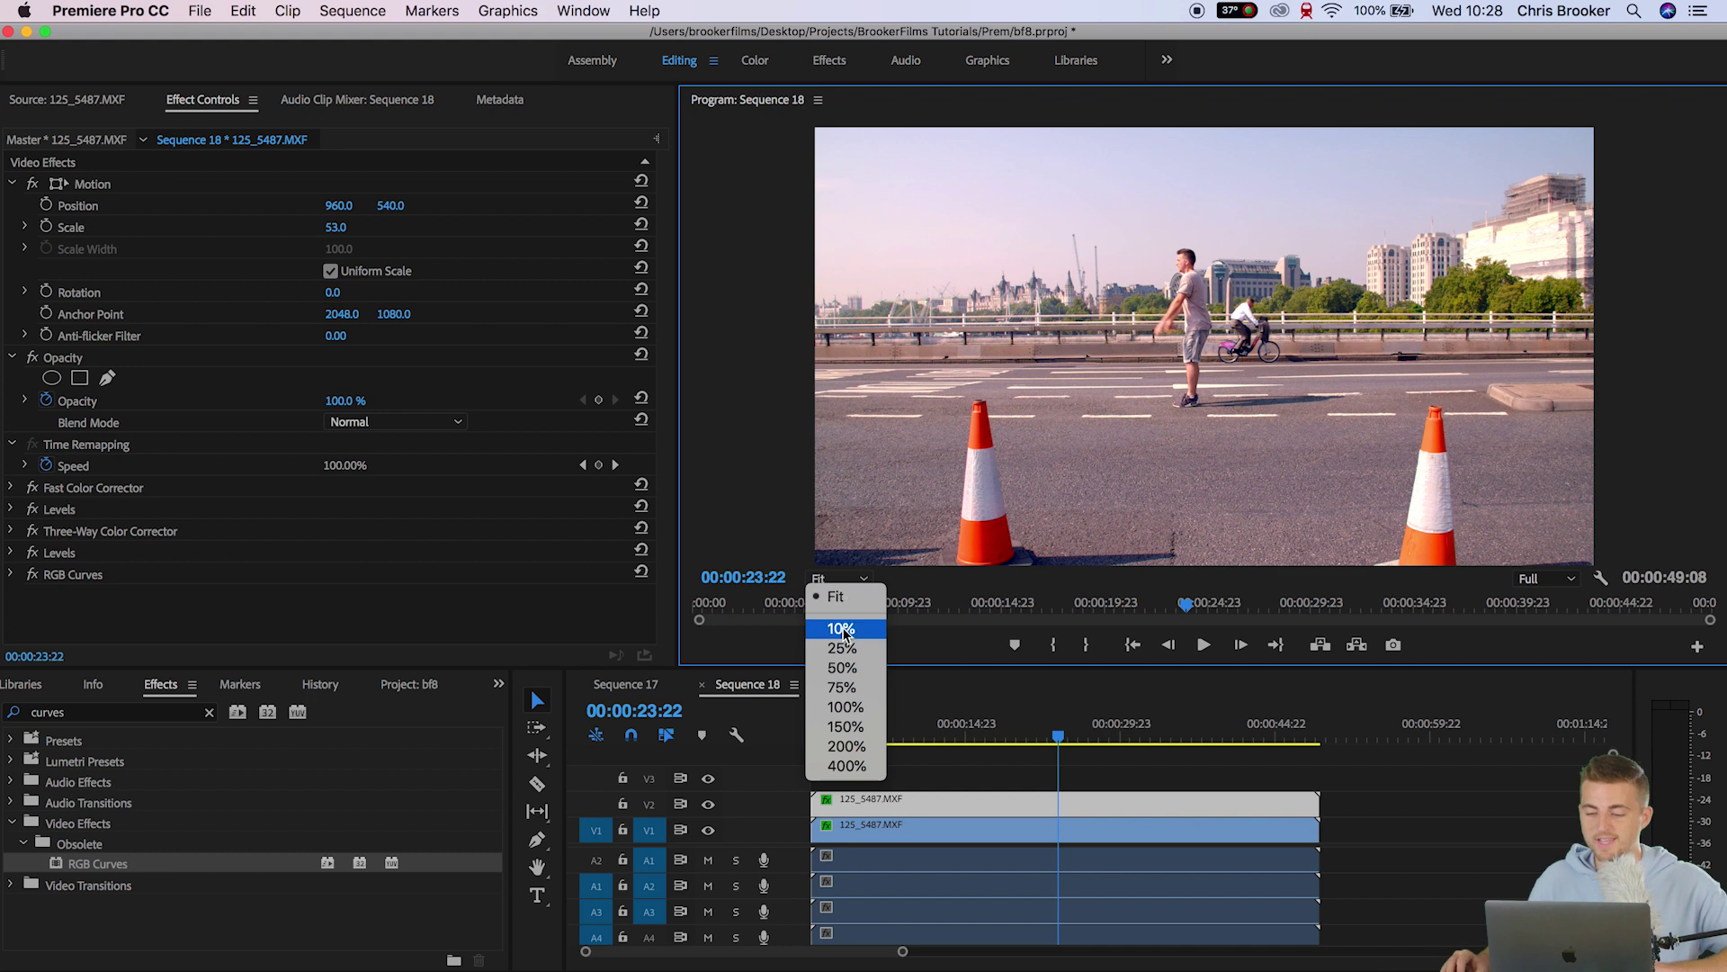
left_click(842, 667)
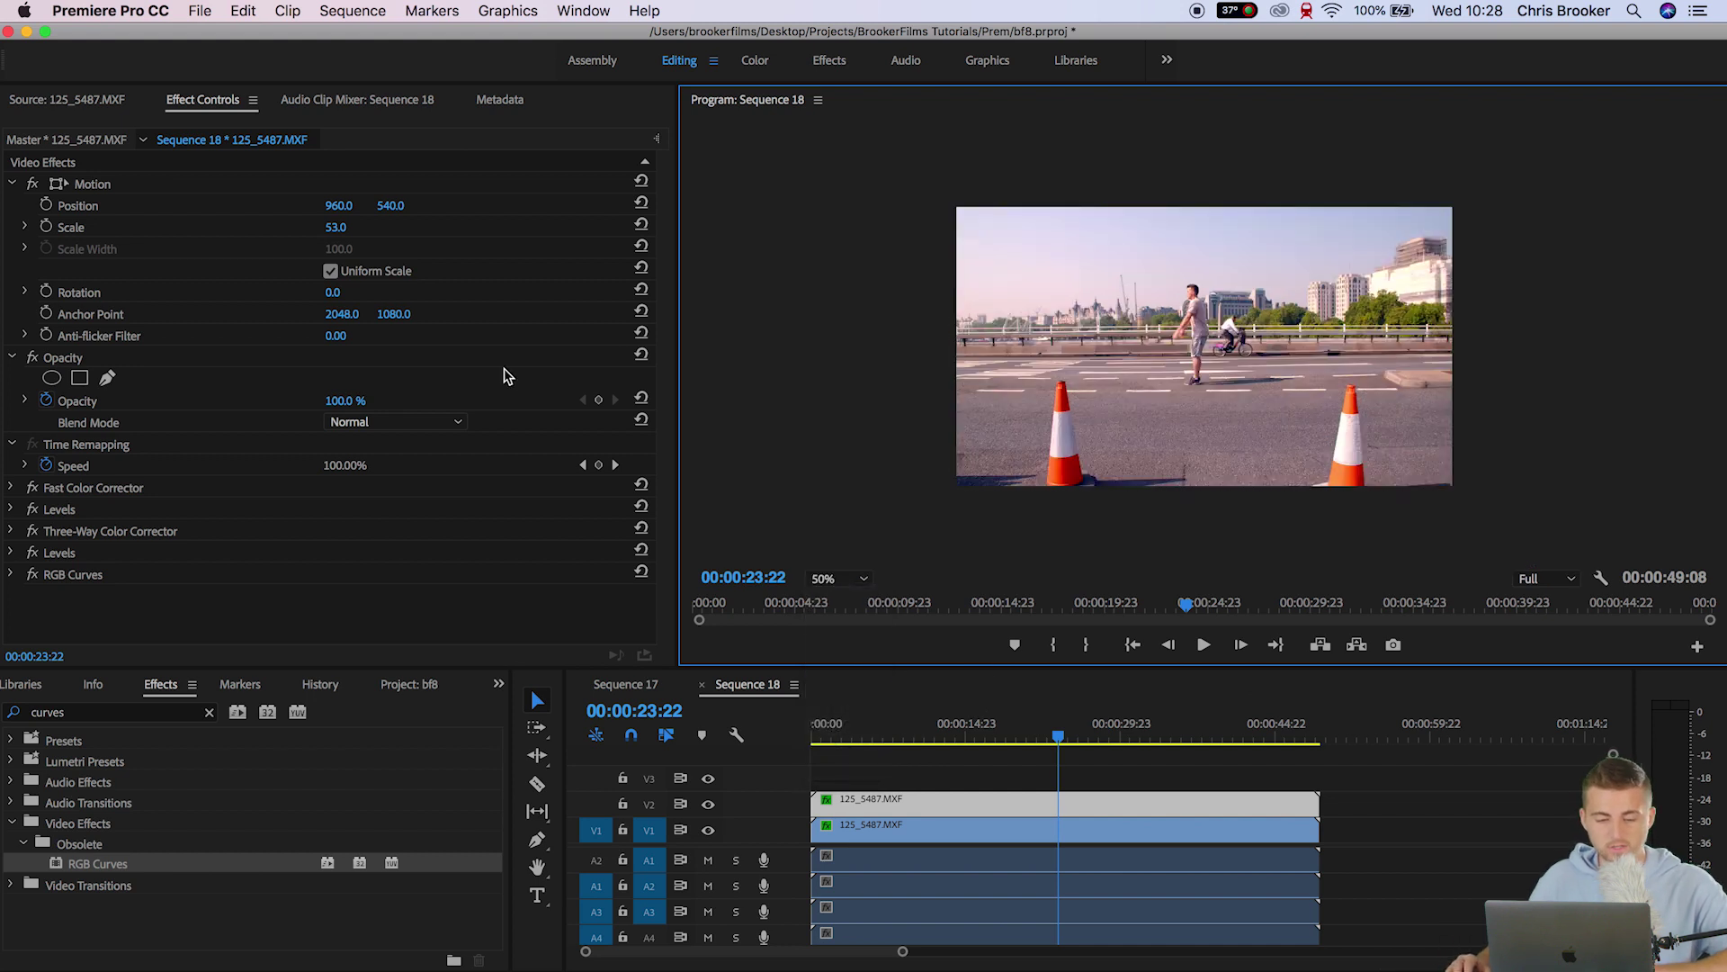
- Start a freeform Opacity pen mask at the frame's top left and trace along the skyline
left_click(108, 379)
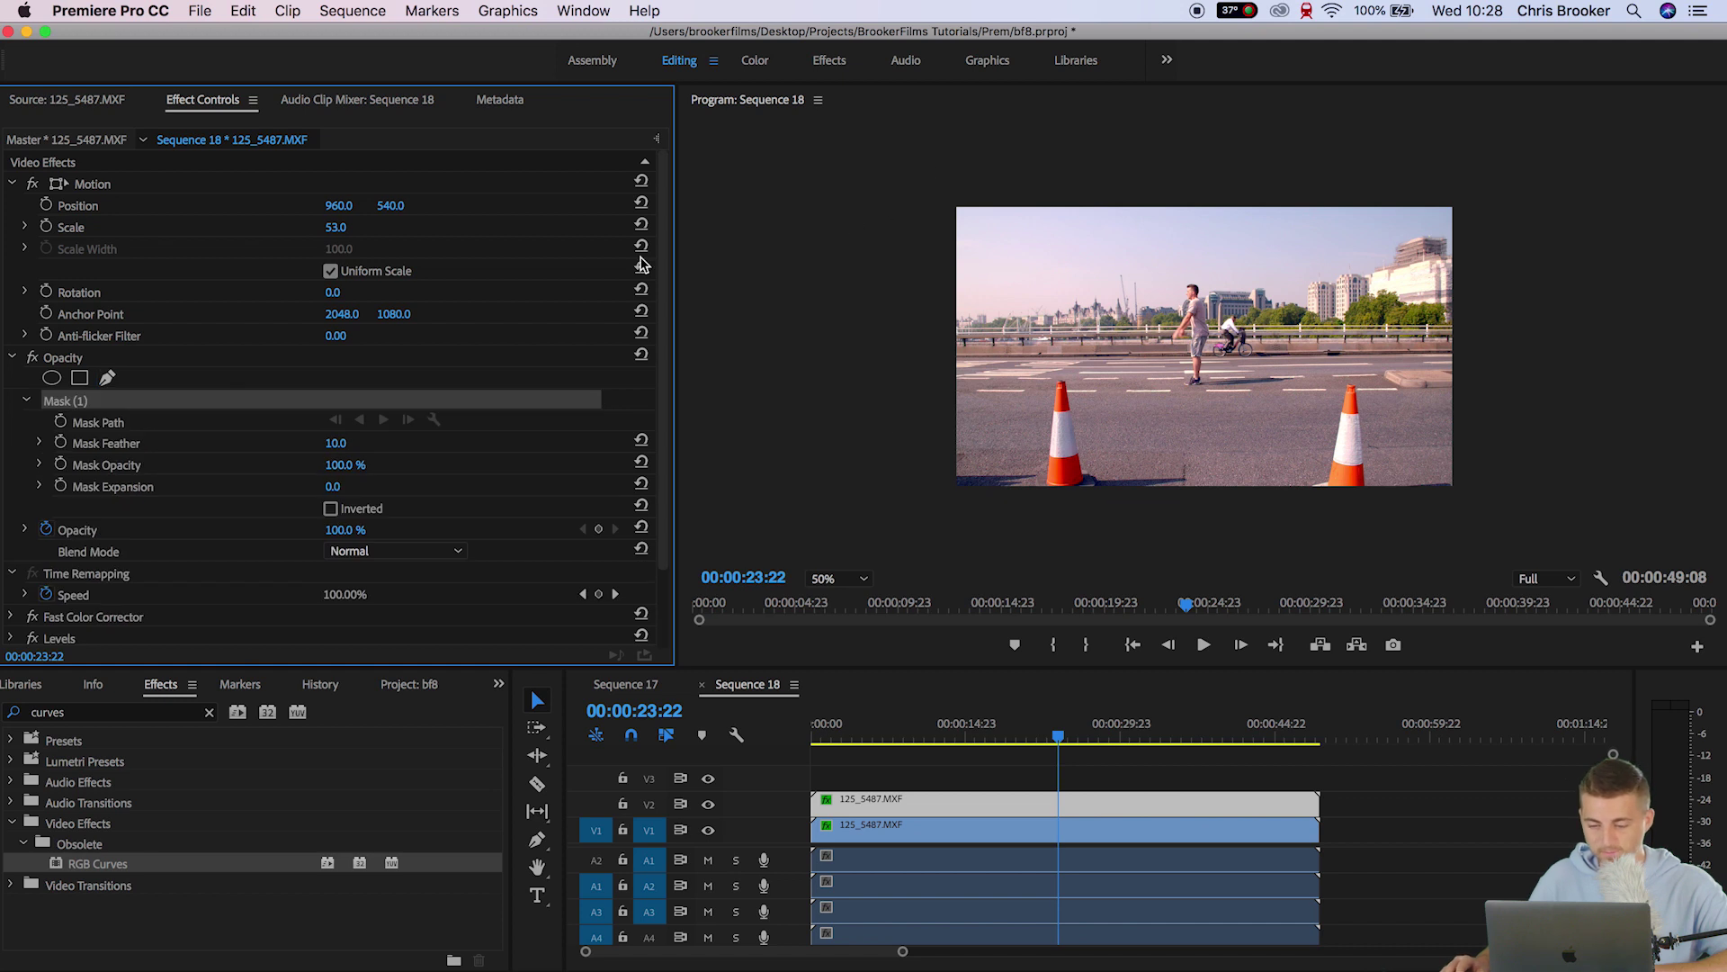
left_click(934, 194)
left_click(933, 324)
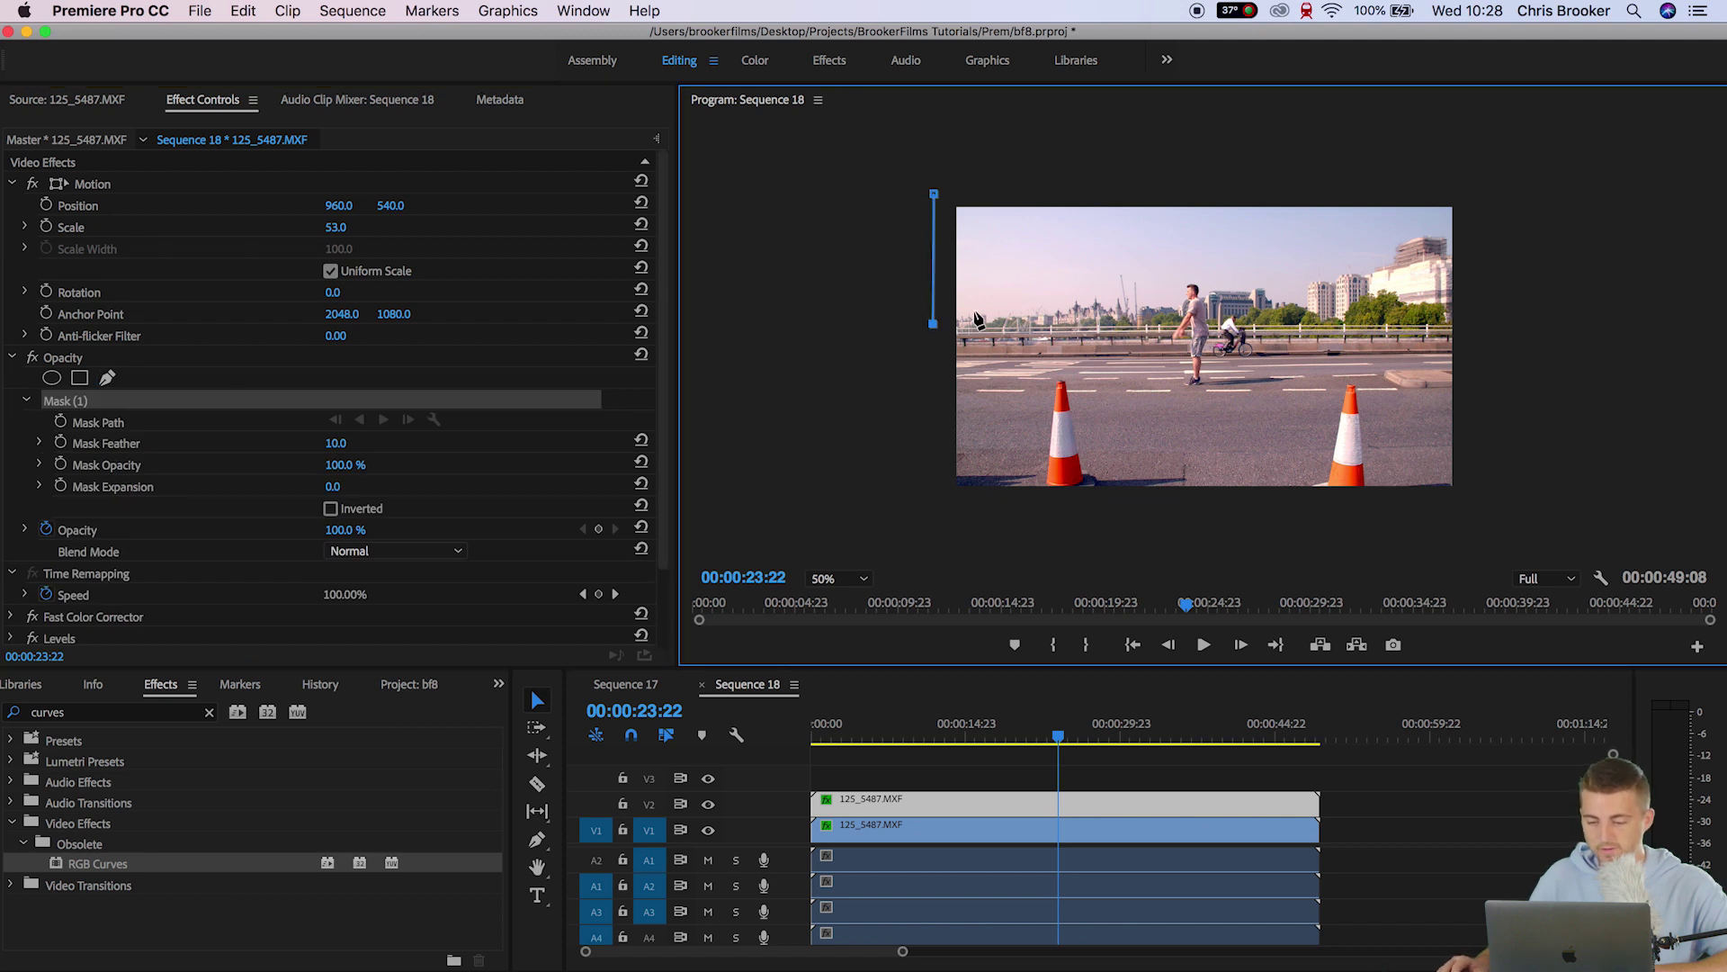
left_click(982, 310)
left_click(1046, 311)
left_click(1140, 287)
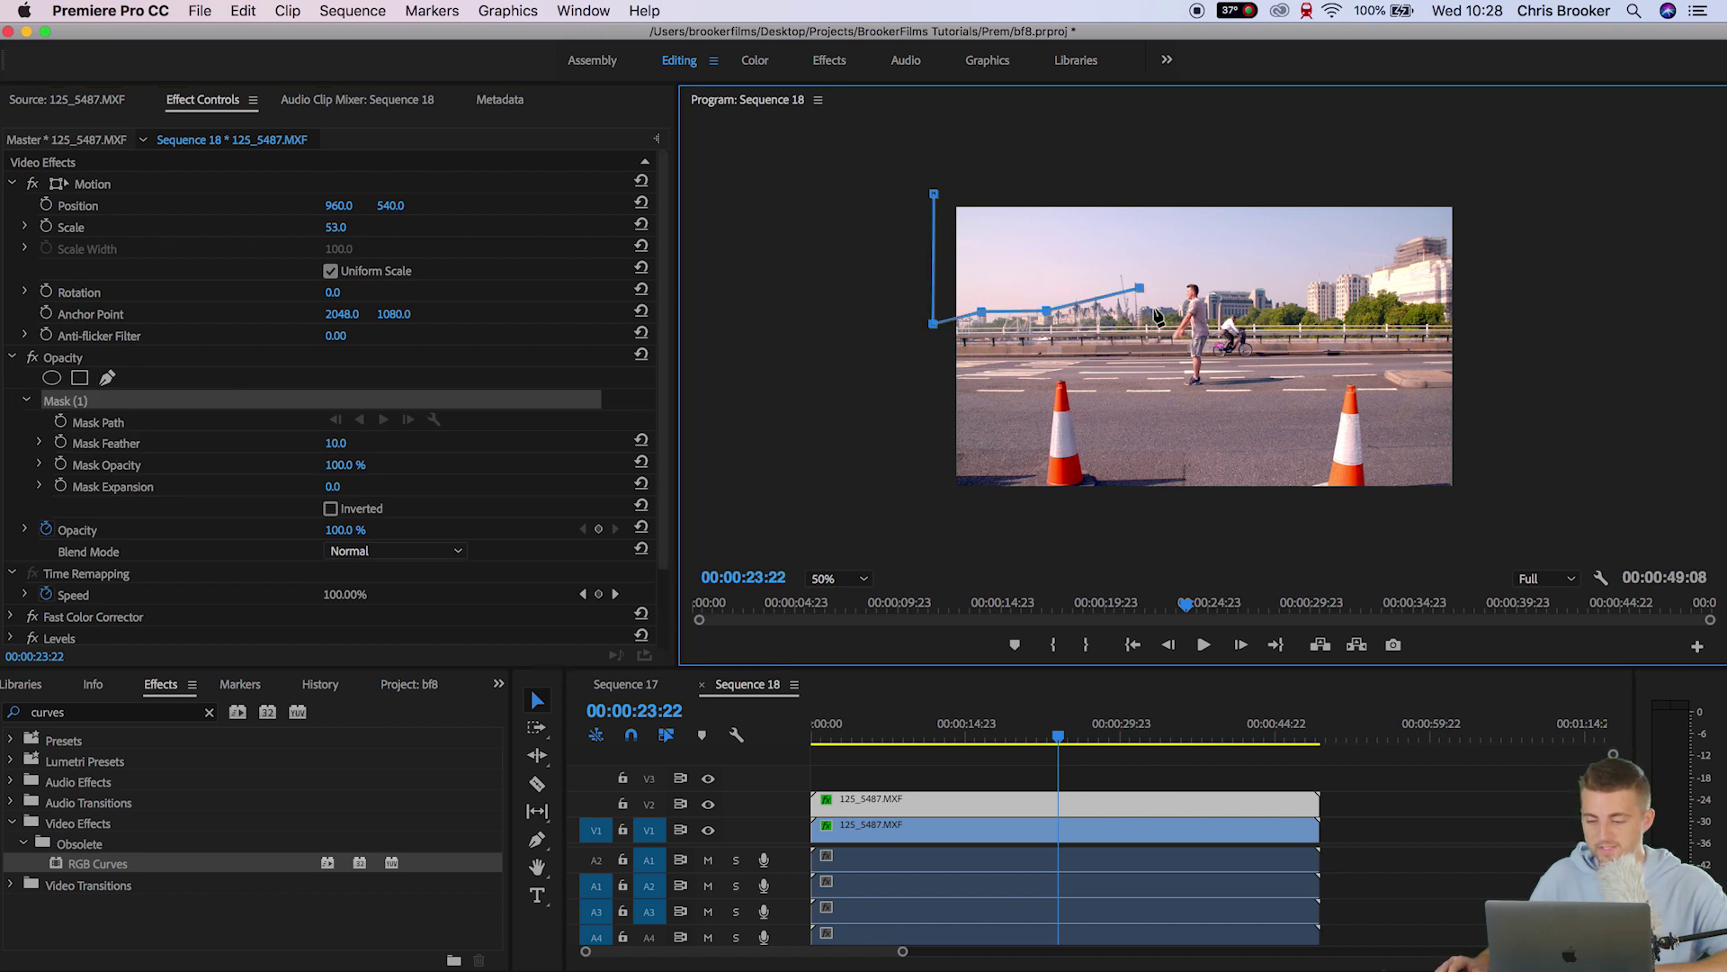
left_click(1164, 306)
left_click(1179, 277)
left_click(1216, 278)
- Extend the mask over the right-hand buildings, close it on the first point, and reset zoom to Fit
left_click(1260, 287)
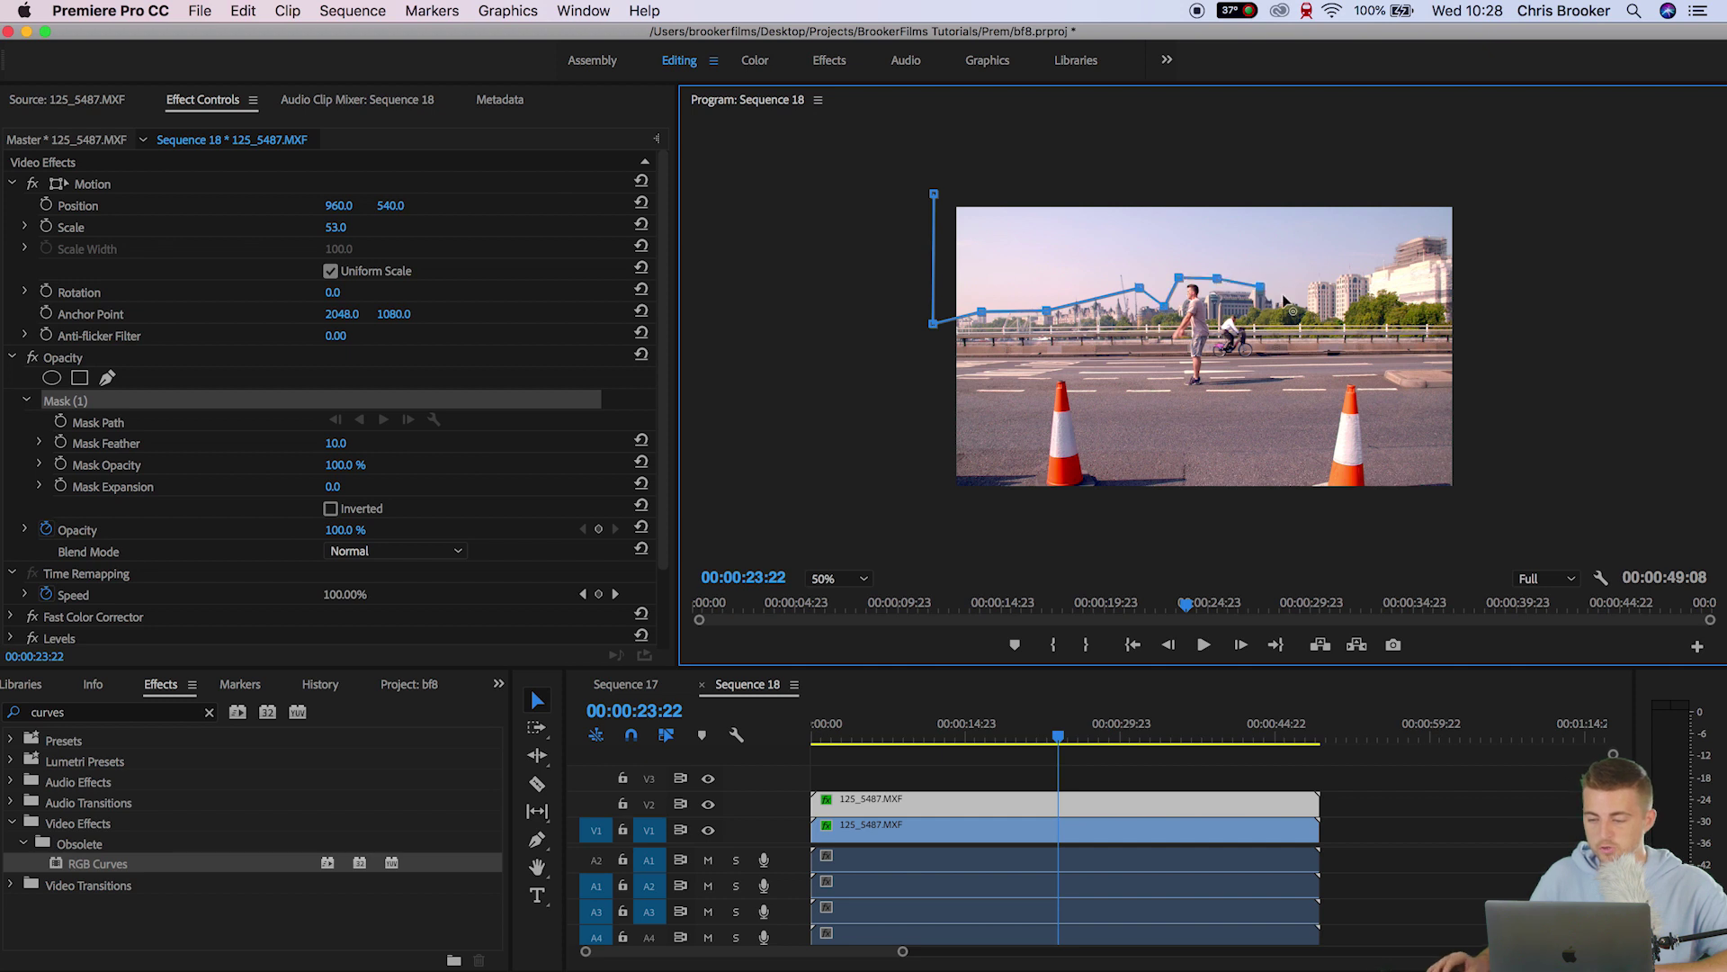
left_click(1284, 295)
left_click(1307, 284)
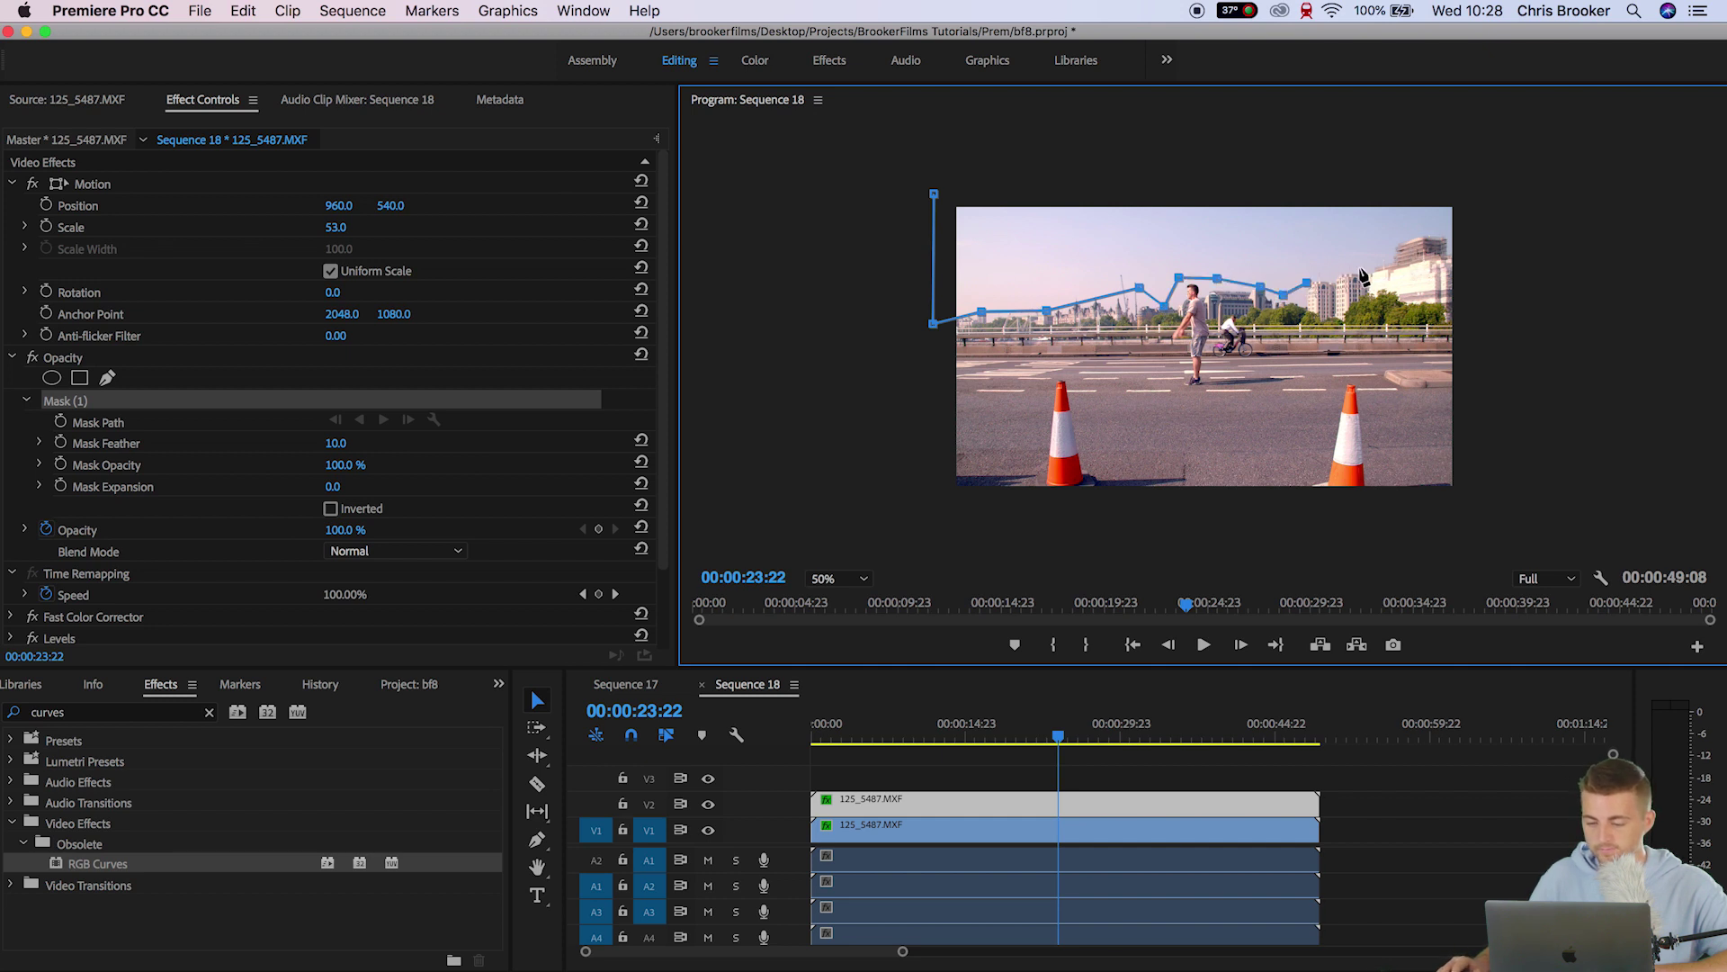
left_click(1382, 255)
left_click(1392, 228)
left_click(1487, 240)
left_click(1462, 160)
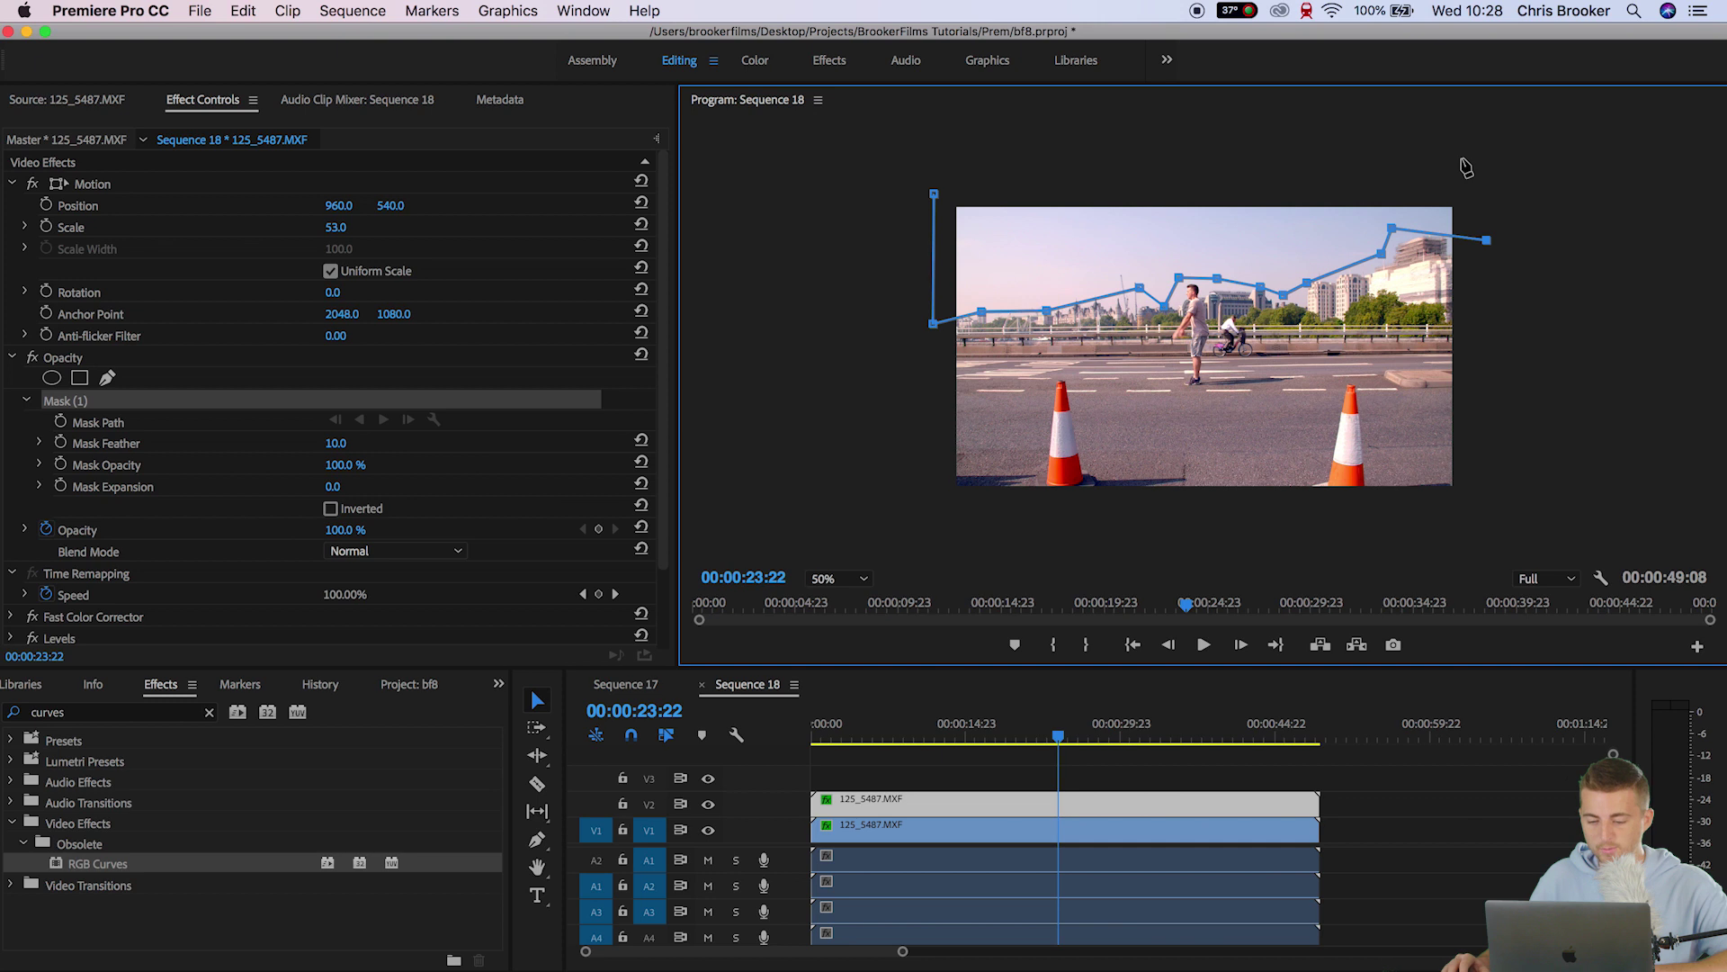
left_click(933, 195)
left_click(835, 579)
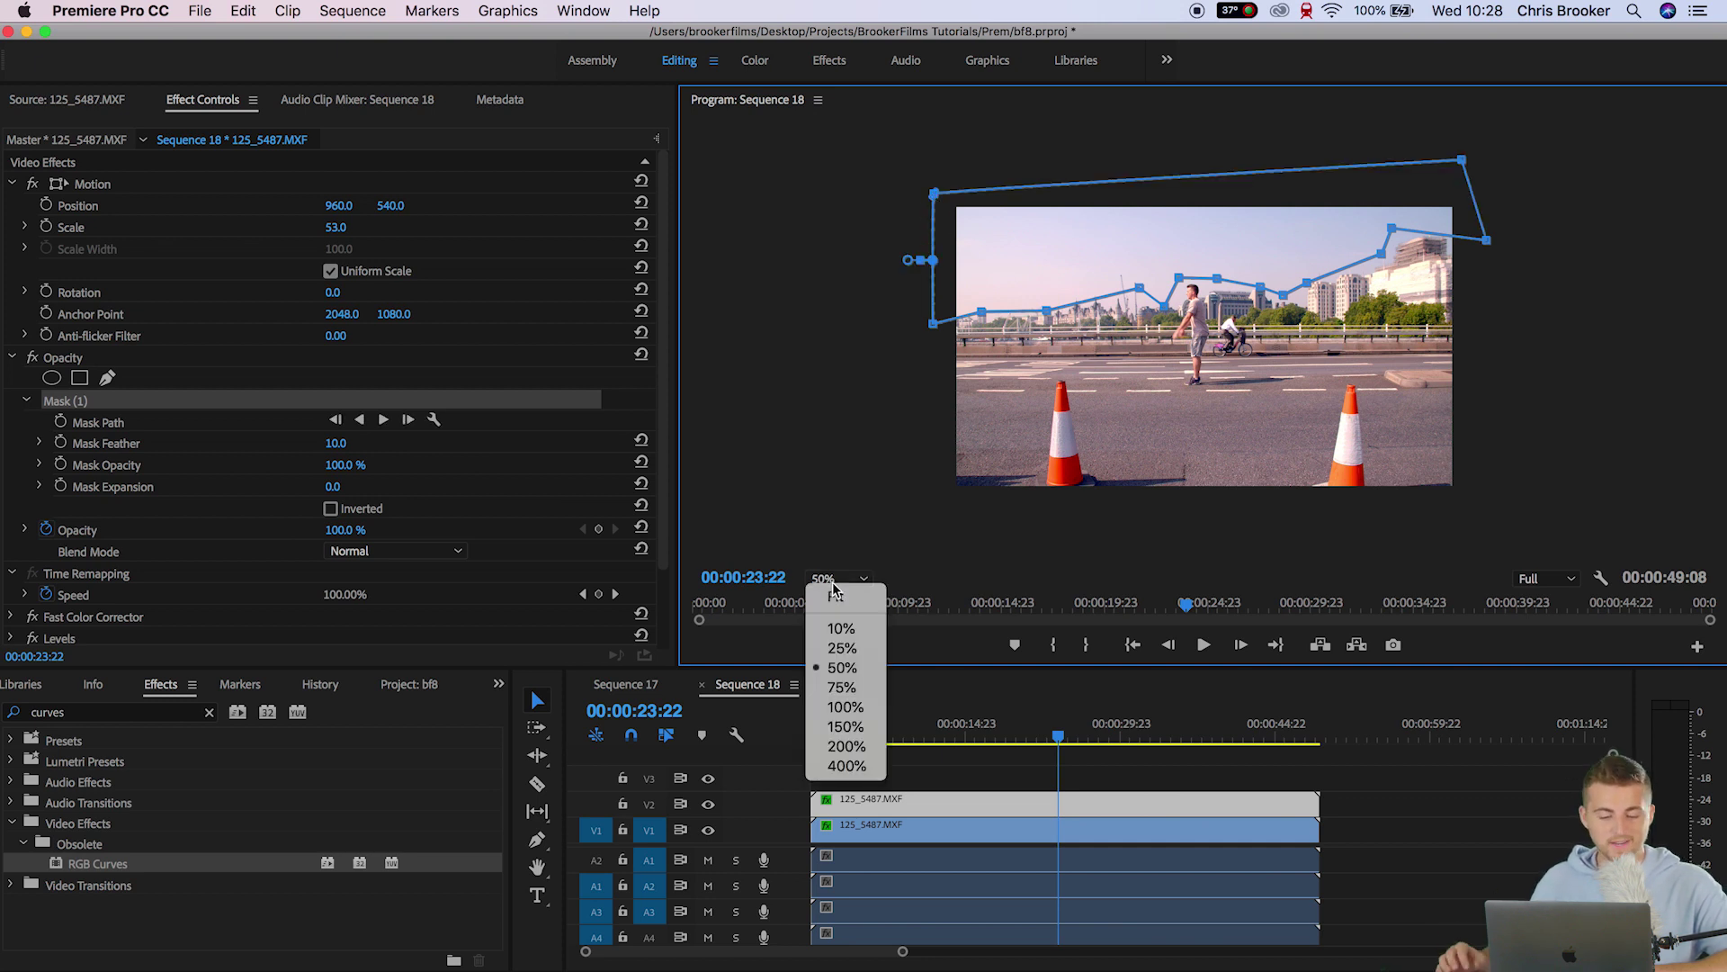
left_click(837, 599)
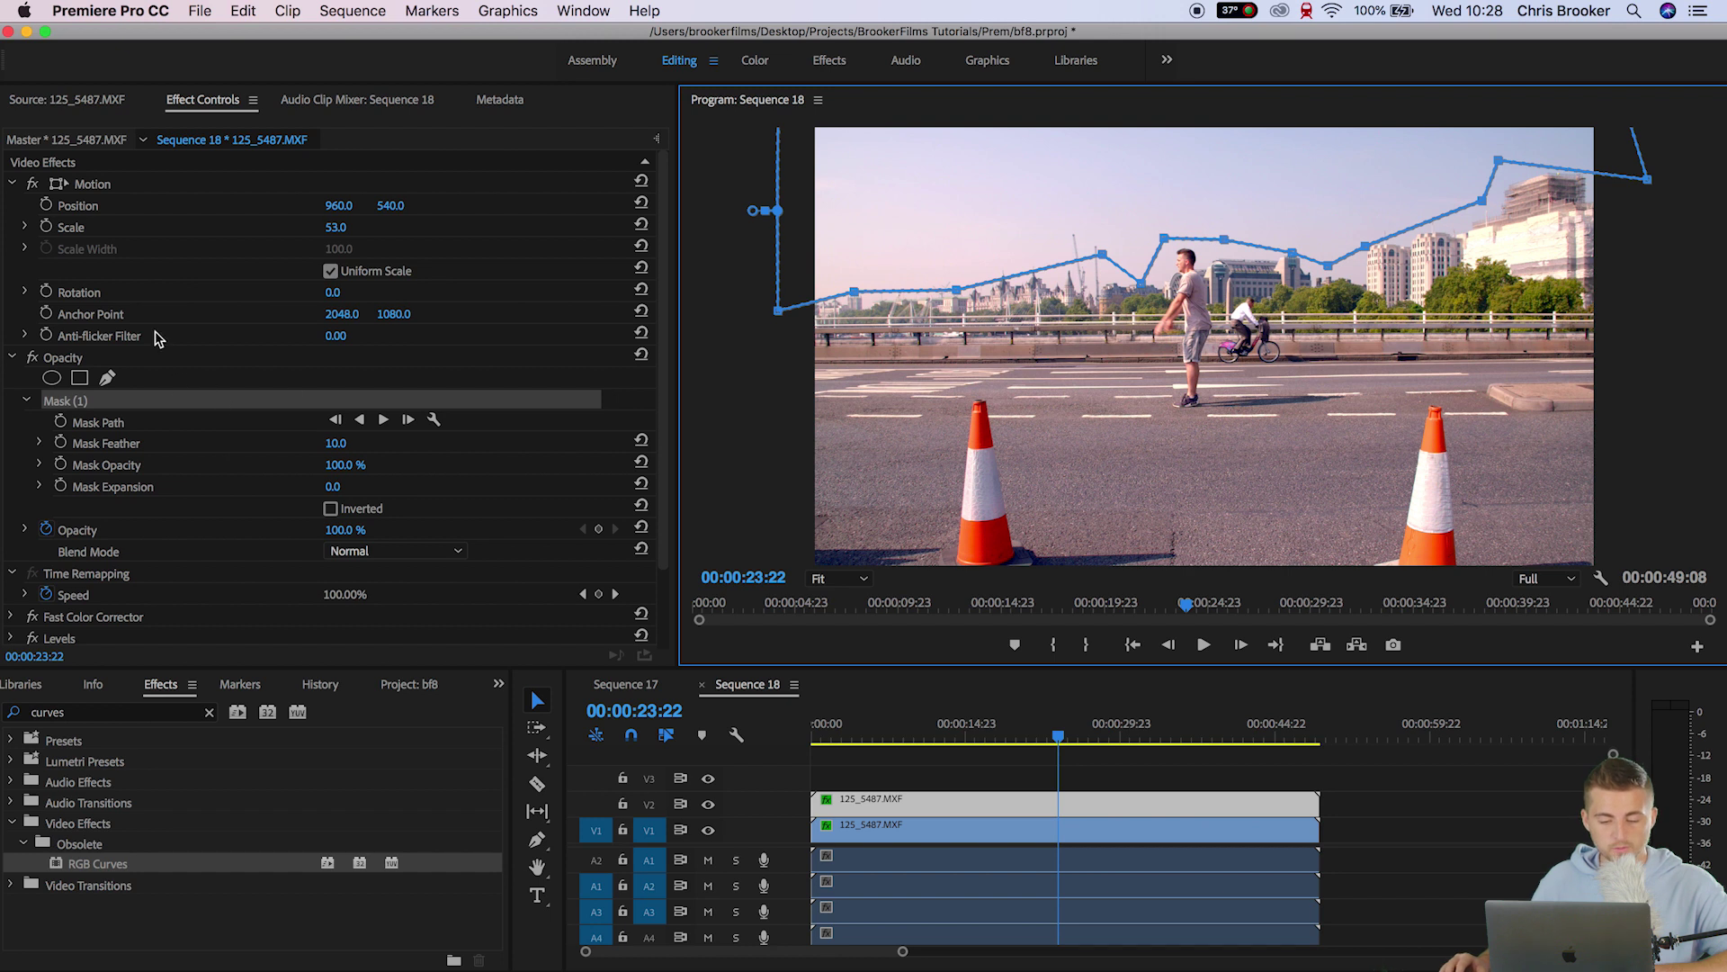
- Set the mask feather to 105 and lower the Levels RGB Gamma to 80
left_click_drag(341, 452, 427, 453)
scroll(247, 438, "down", 2)
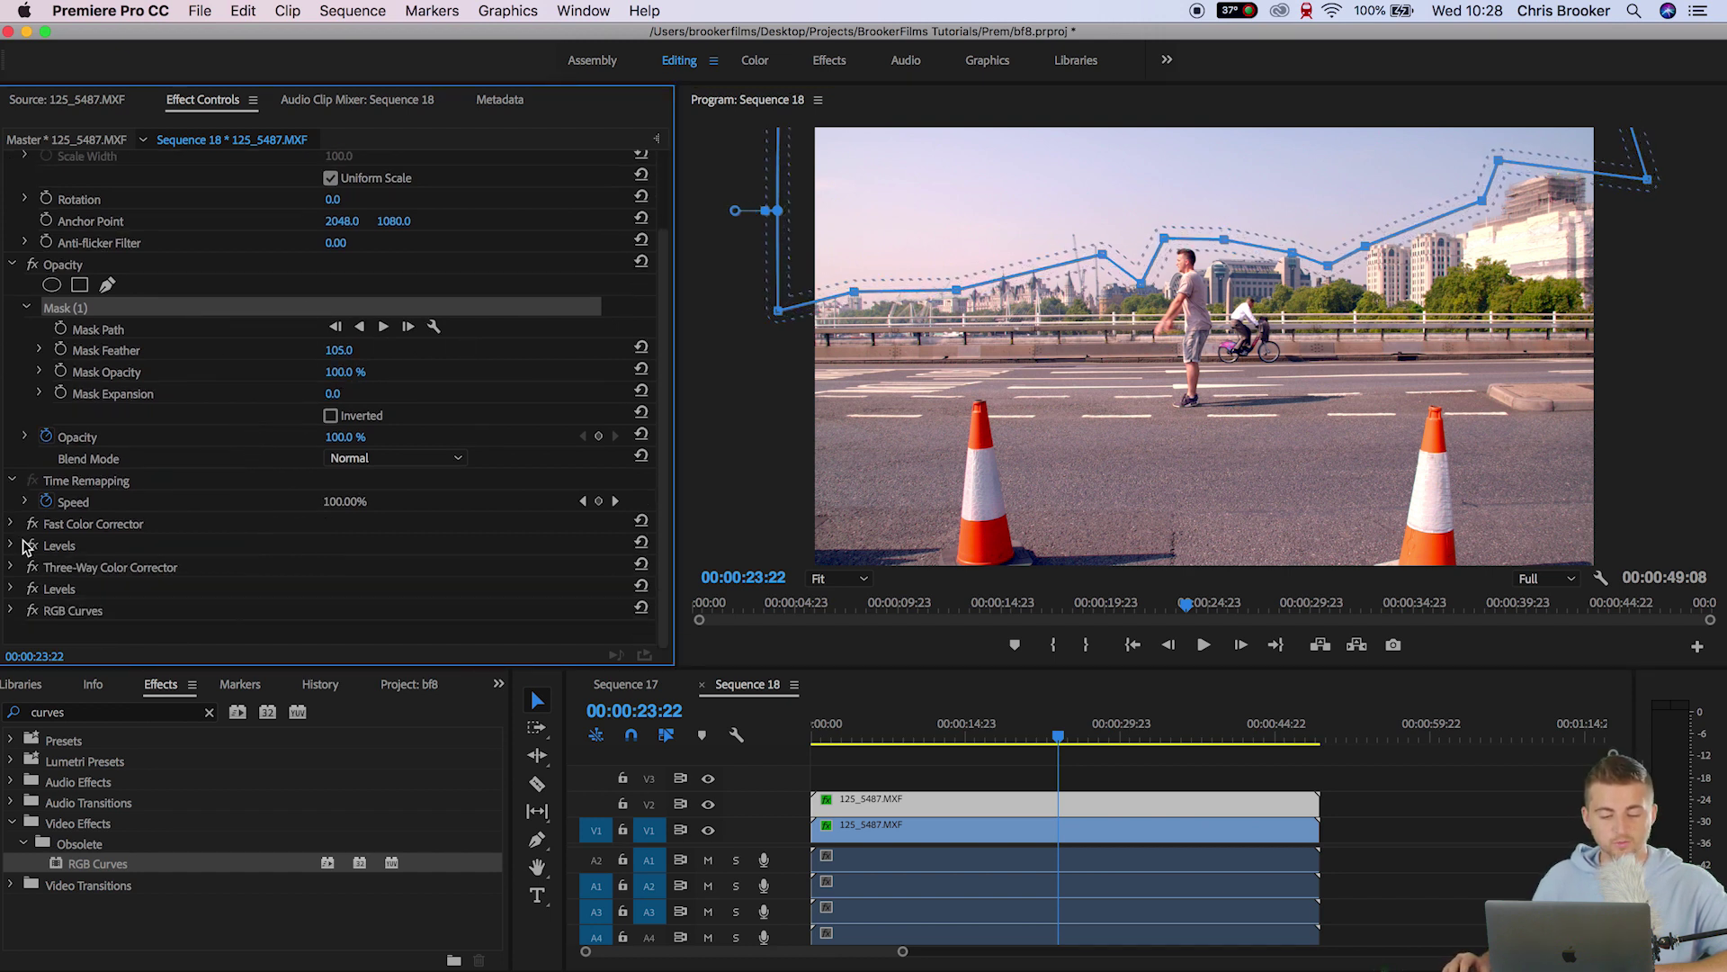
left_click(79, 547)
scroll(162, 450, "down", 5)
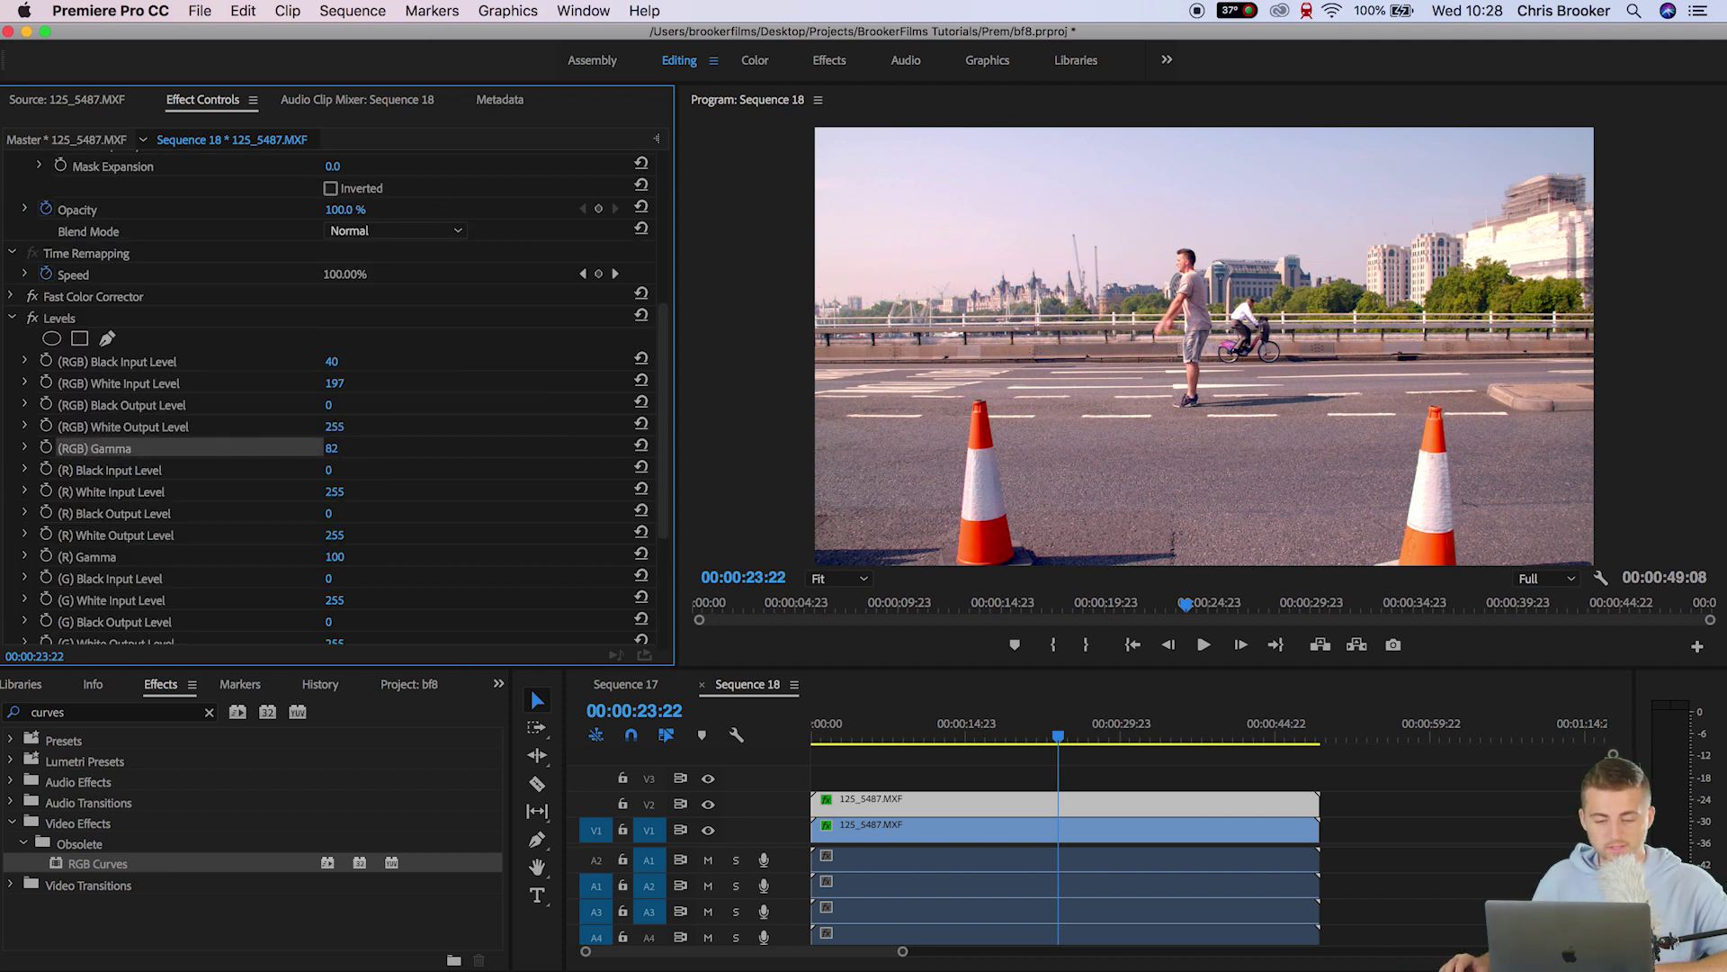
left_click_drag(331, 448, 327, 448)
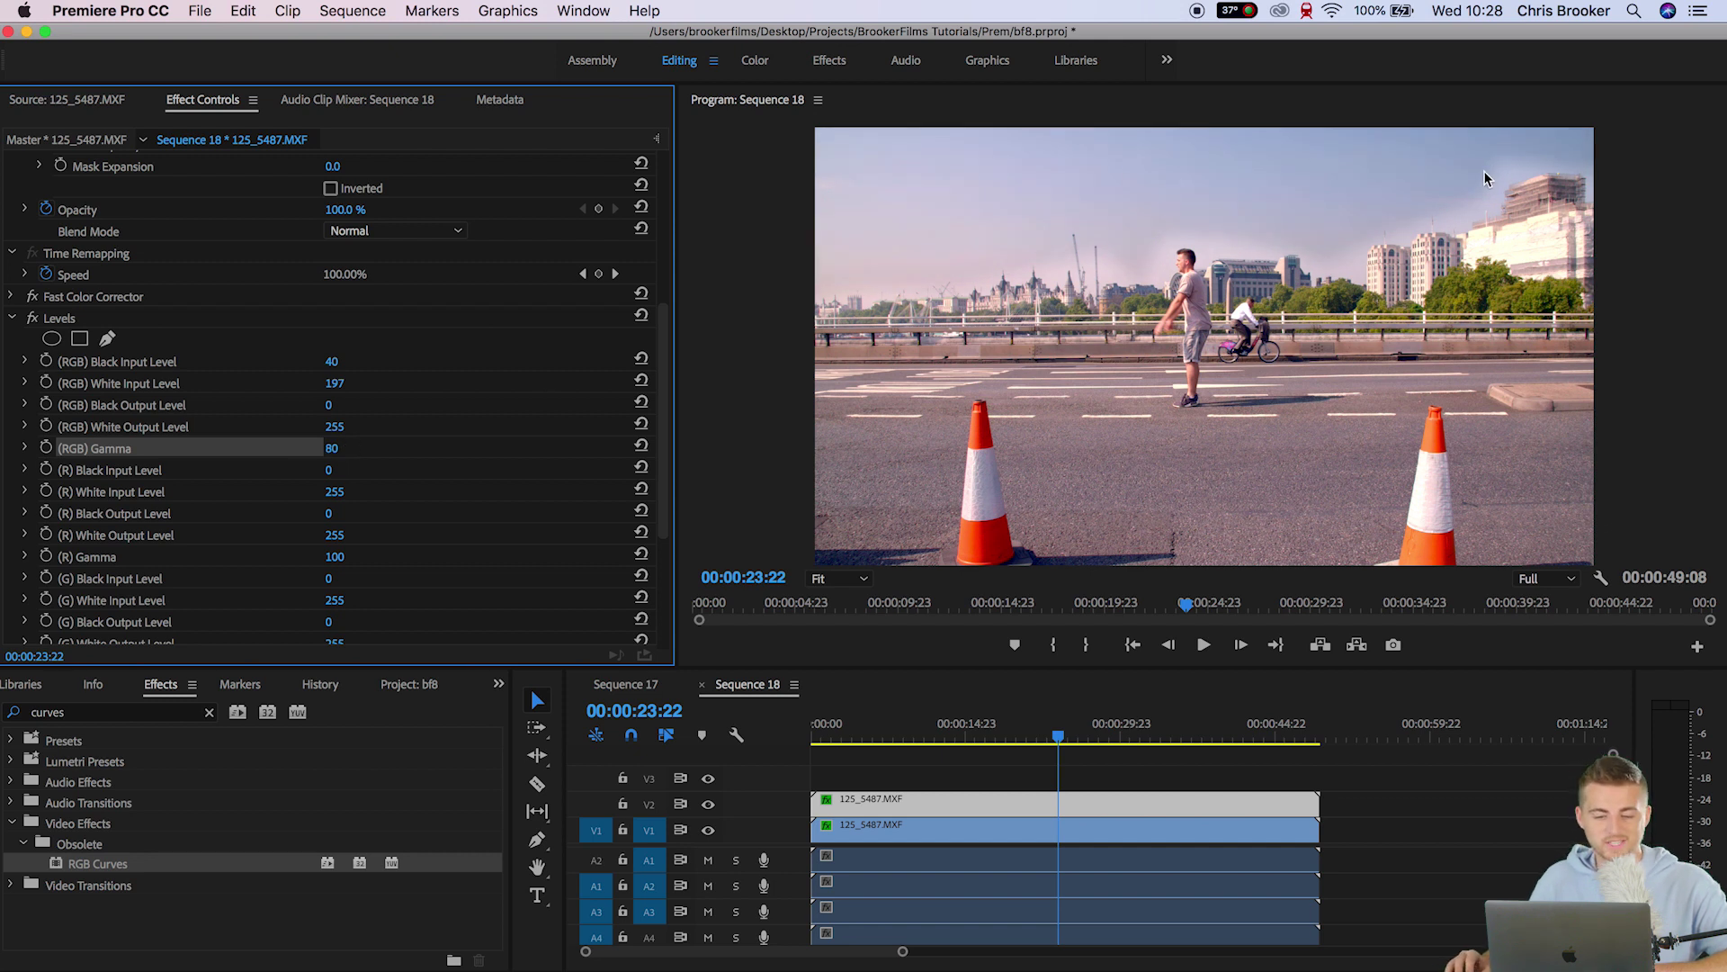
- Raise the sky mask feather to 252, then collapse the mask settings
scroll(401, 482, "up", 5)
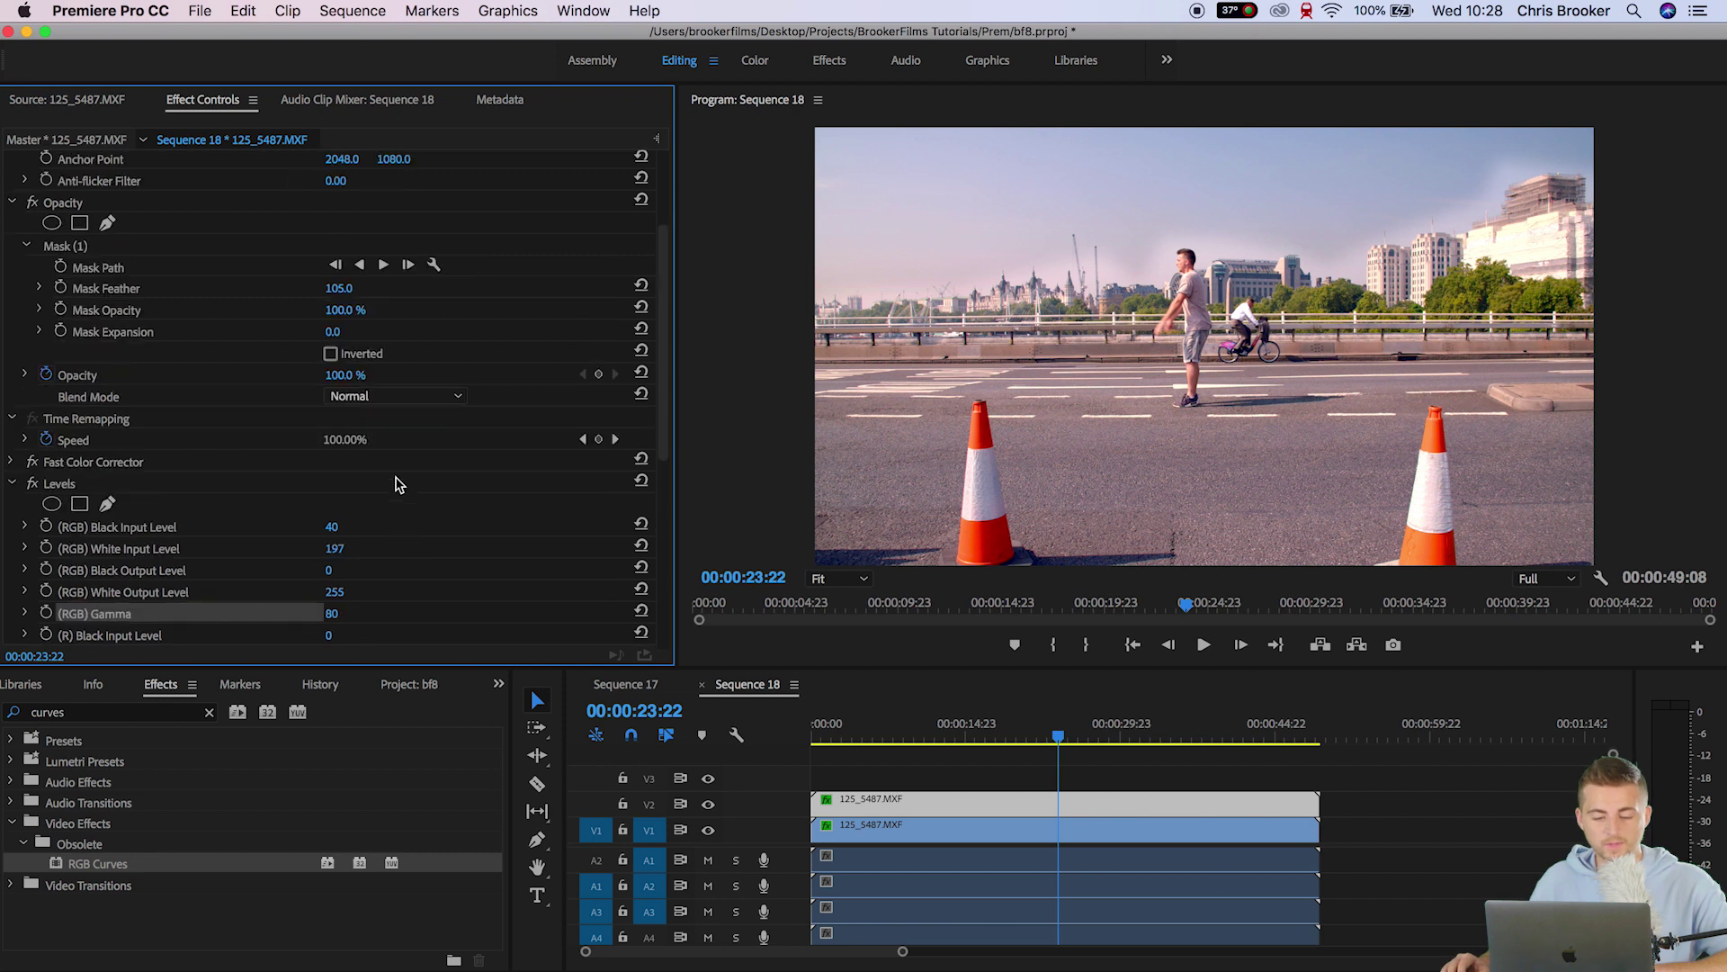
left_click(83, 438)
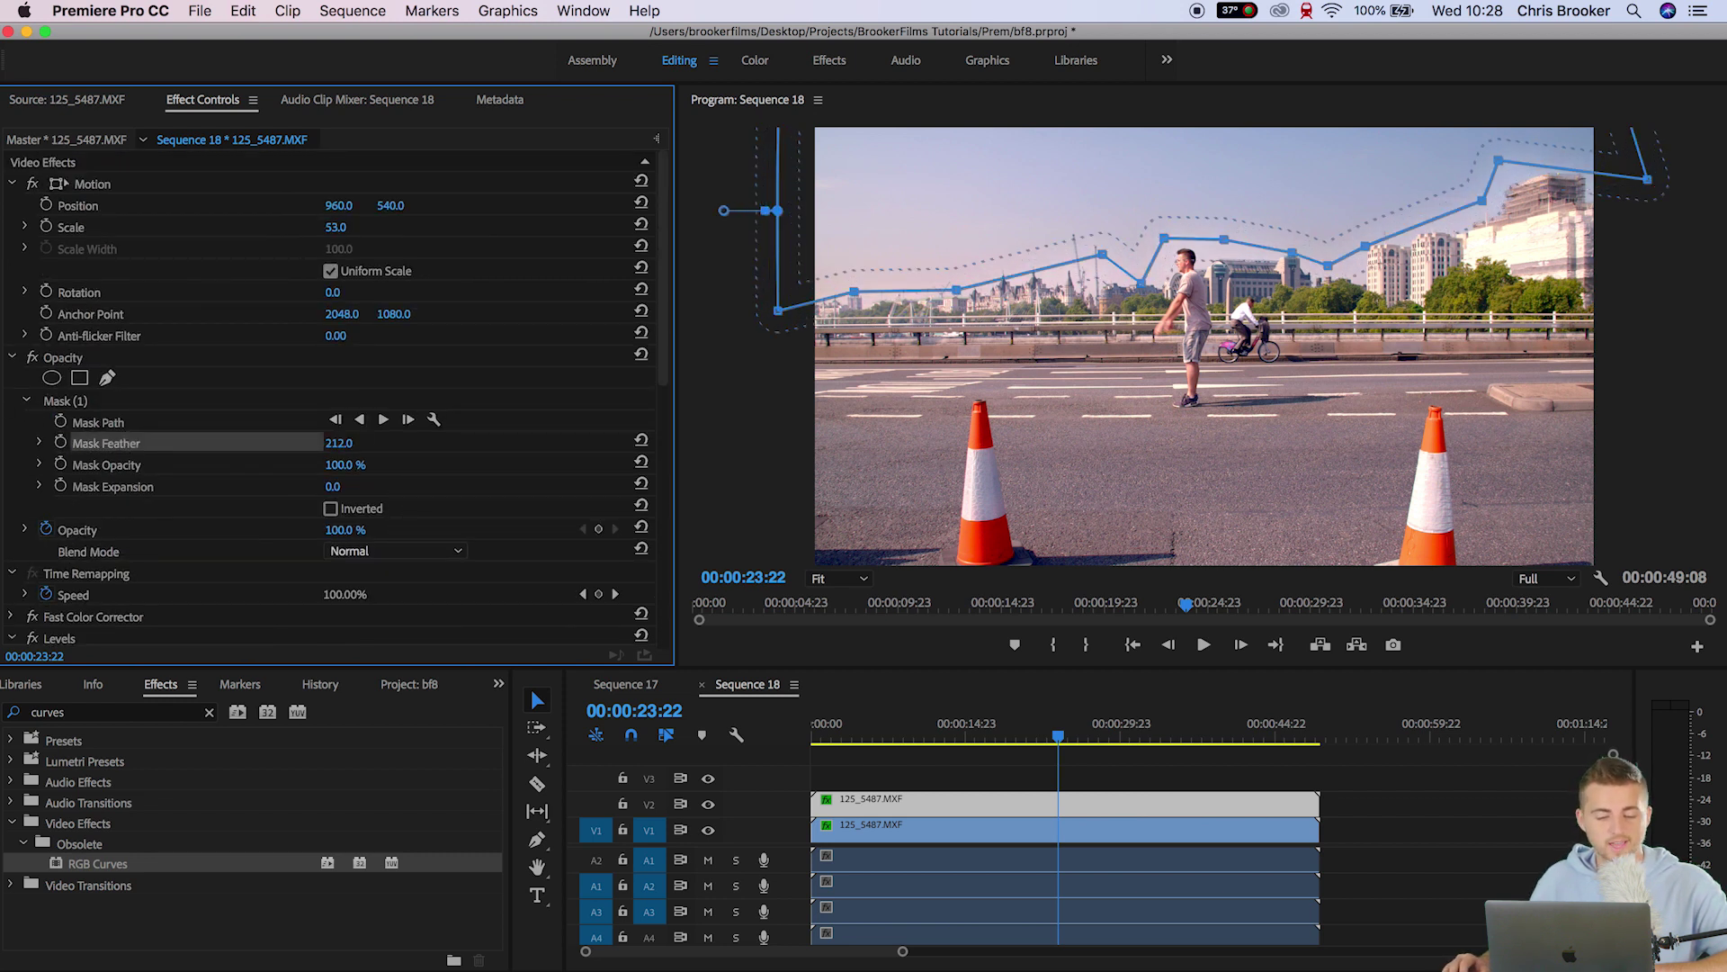
left_click(25, 400)
- Reselect the graded V2 clip and collapse its Levels effect in Effect Controls
left_click(1137, 786)
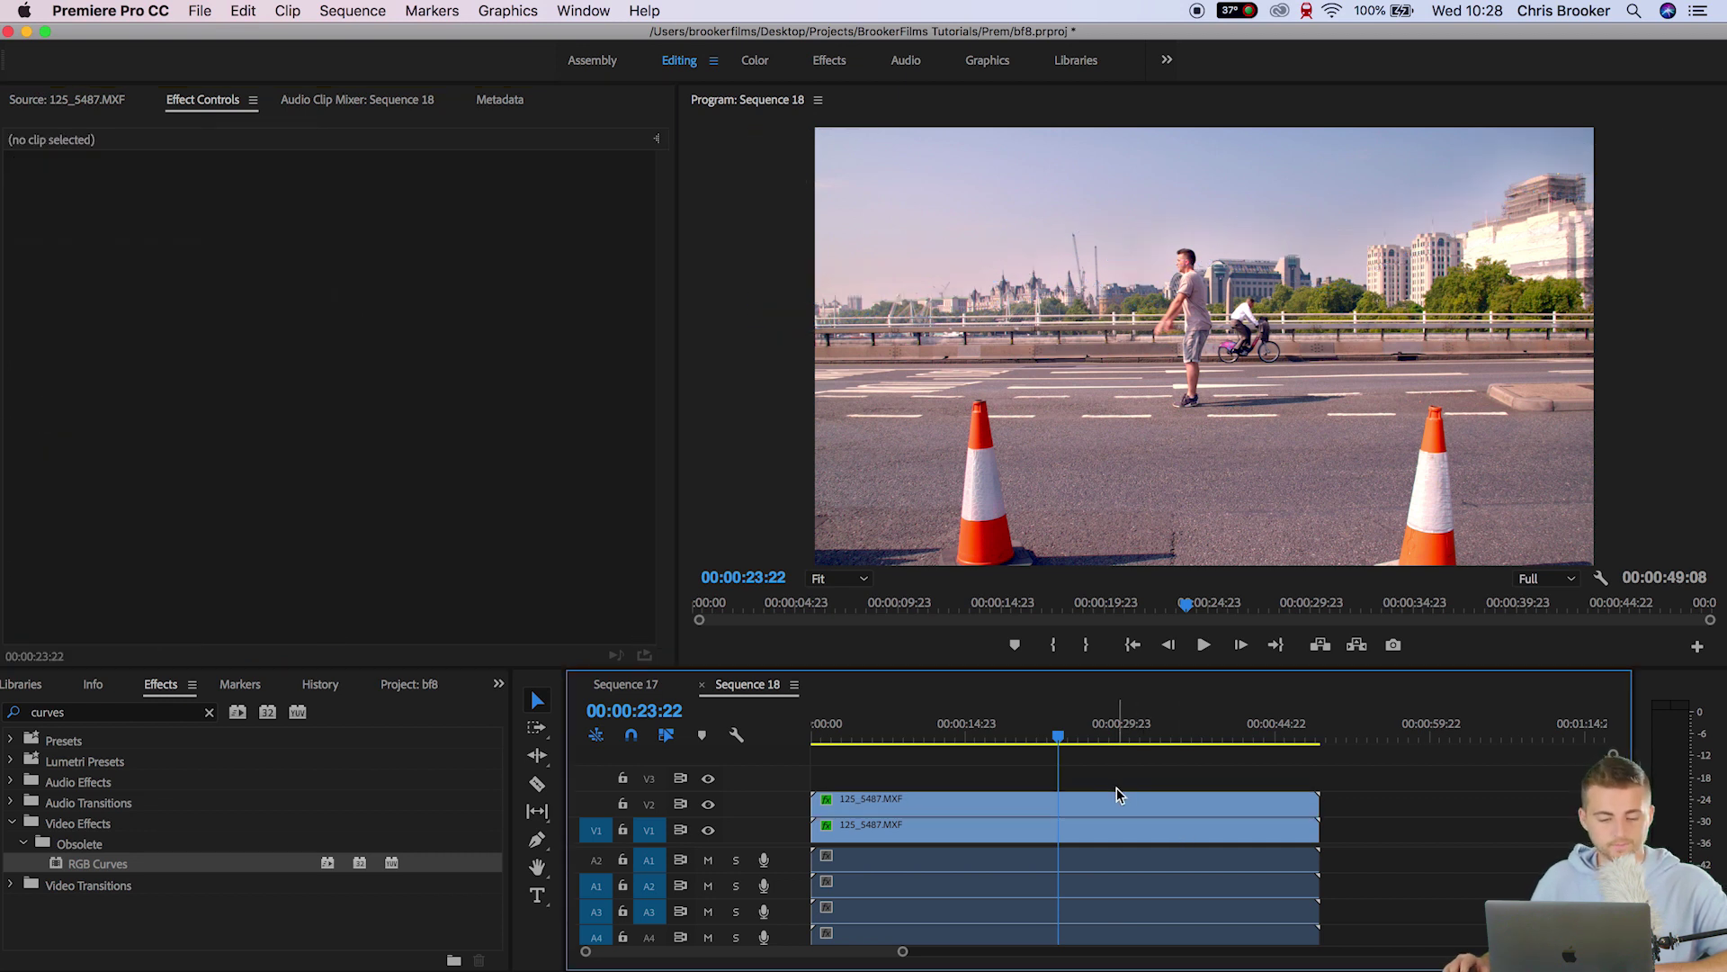
left_click(1124, 806)
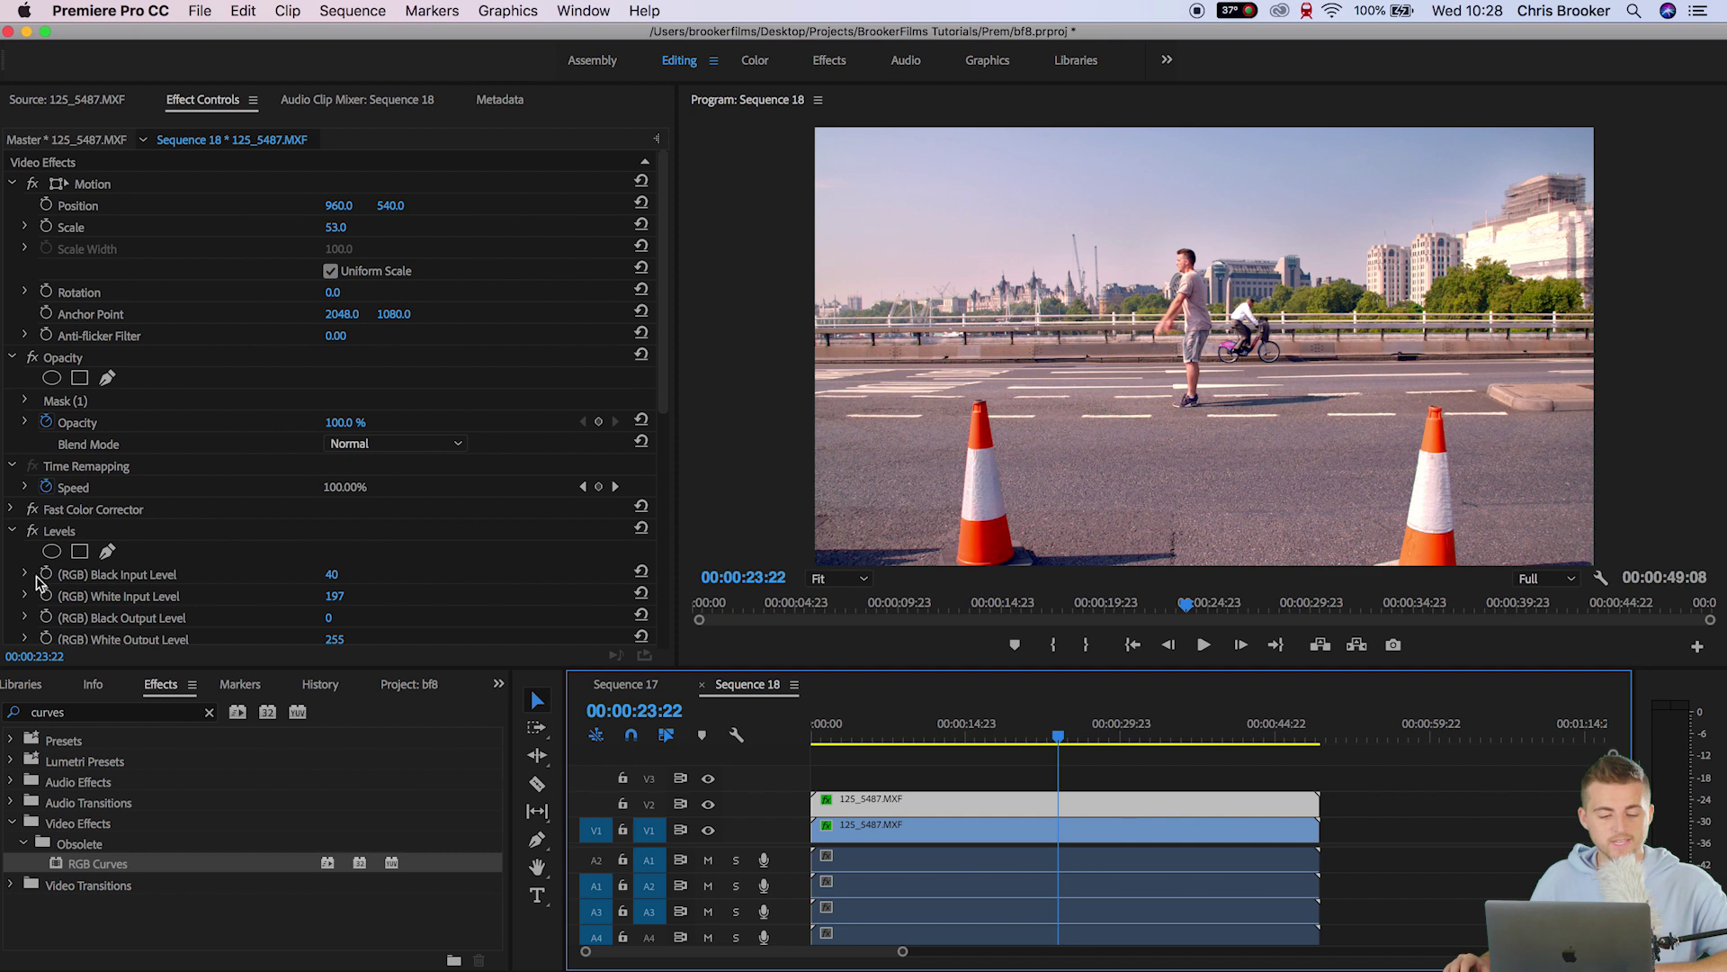
left_click(12, 519)
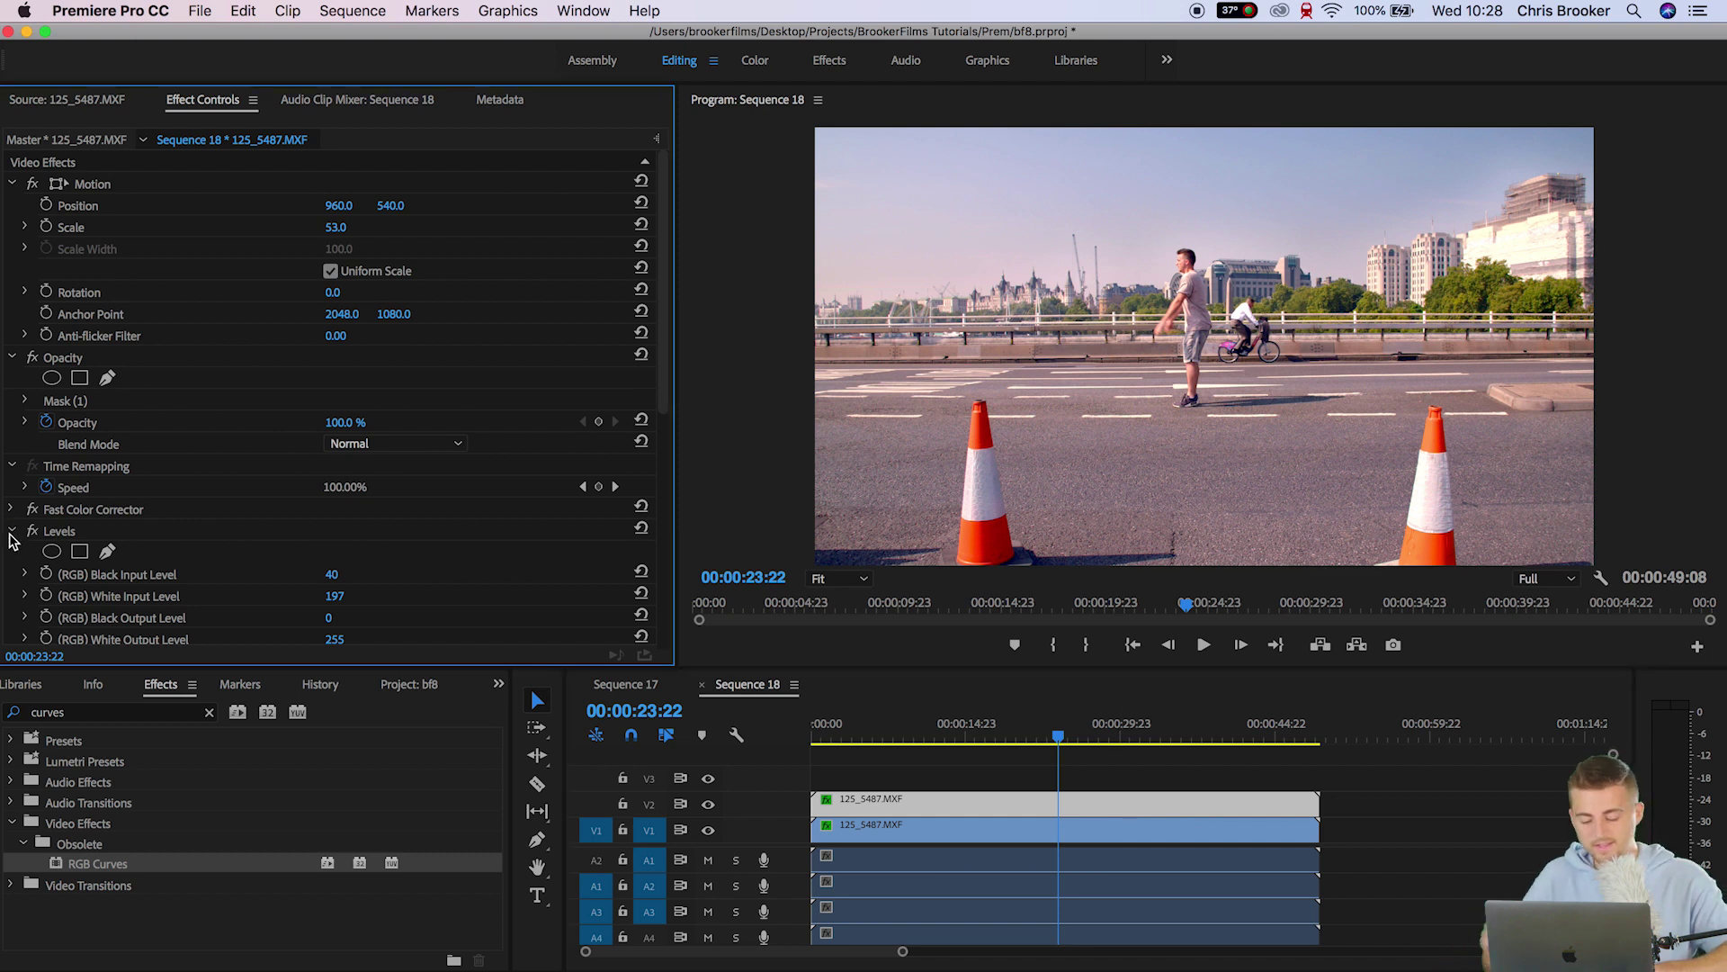
left_click(11, 531)
- Find RGB Curves with an 'rg' Effects search and apply it to the V2 clip
left_click(108, 712)
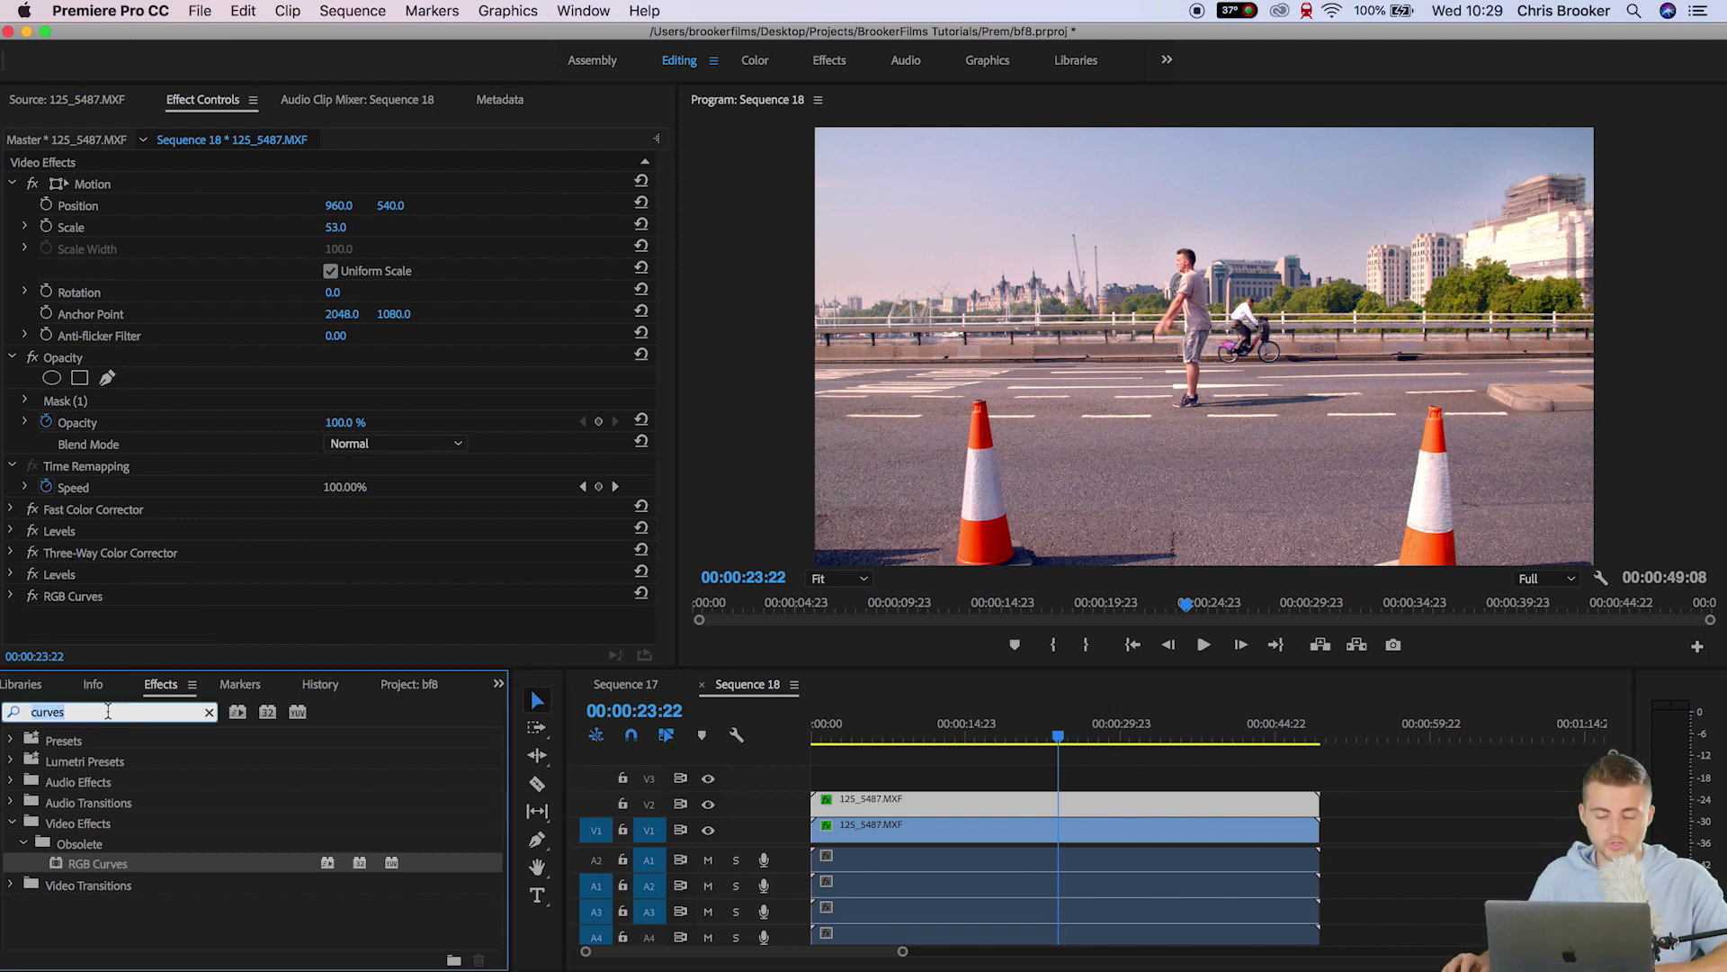
type("rgb")
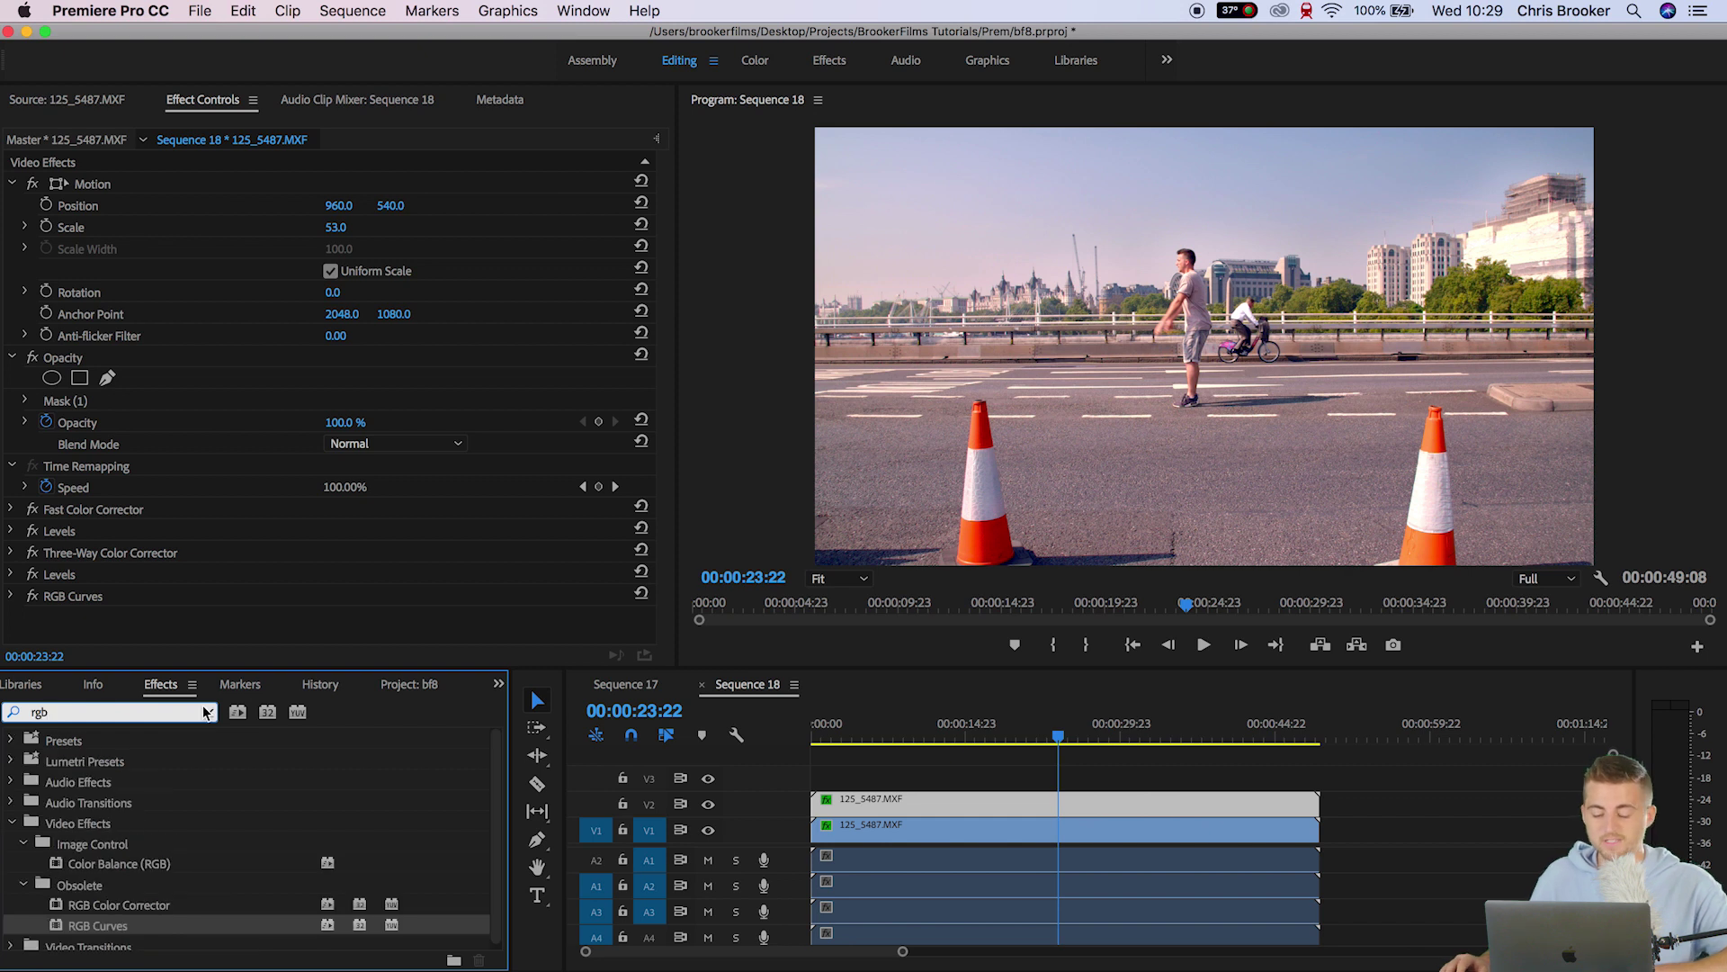
left_click_drag(108, 926, 181, 598)
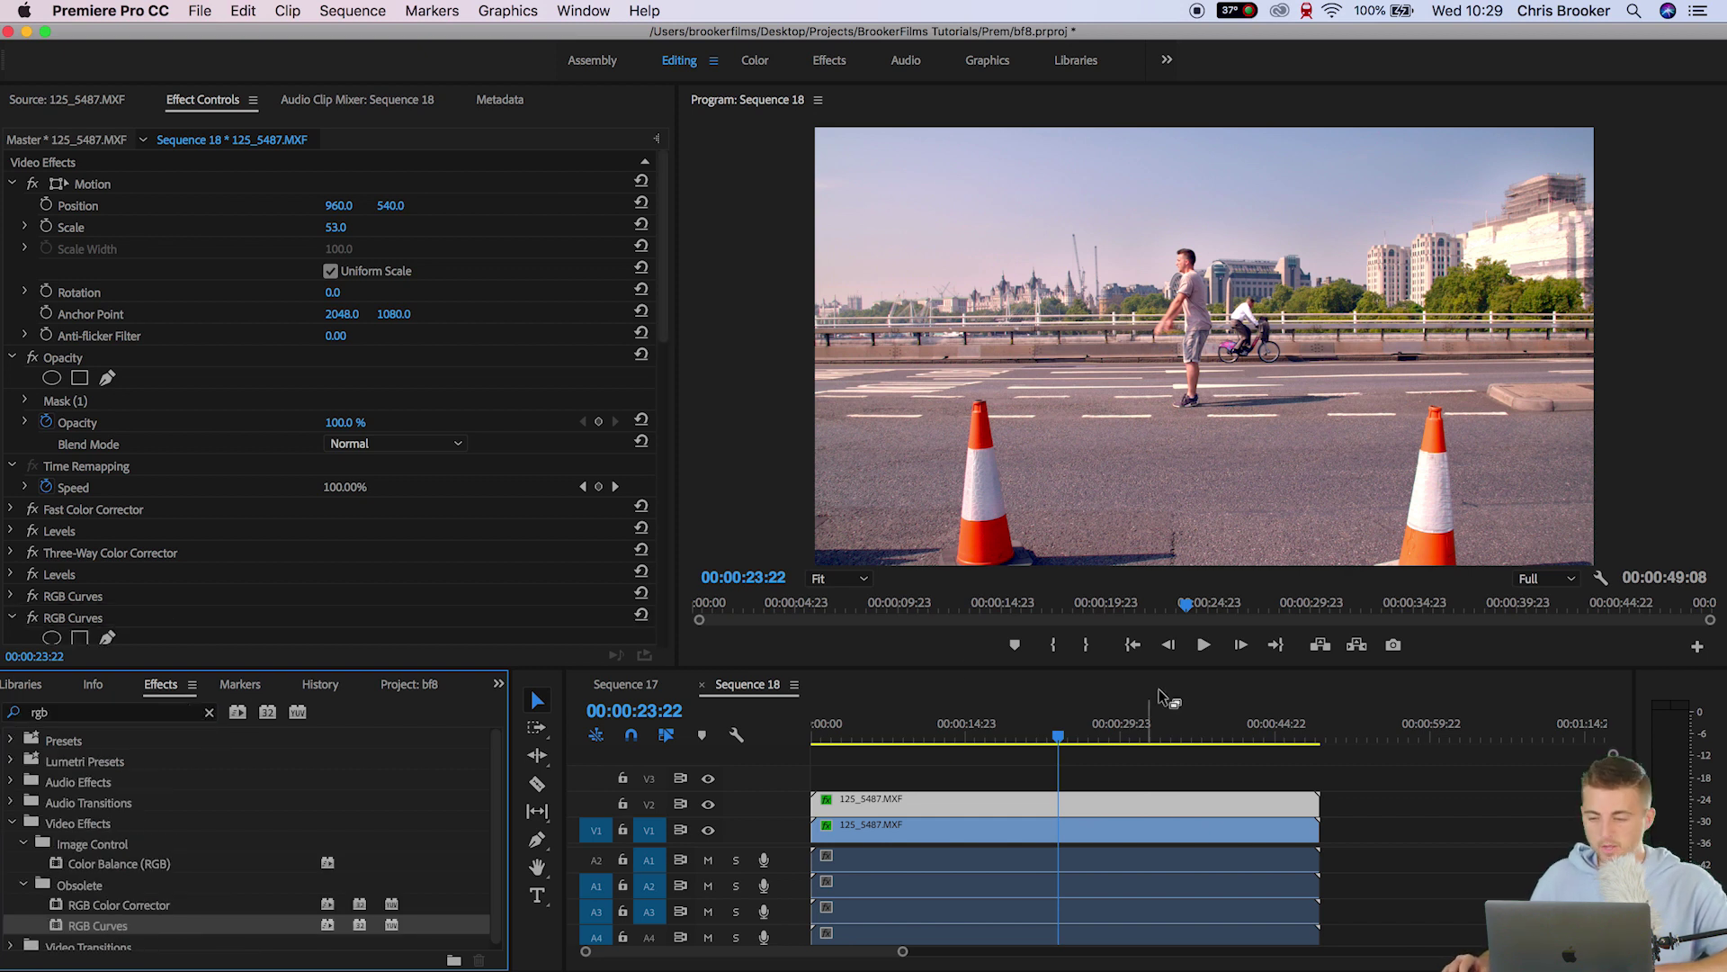
left_click_drag(638, 243, 648, 207)
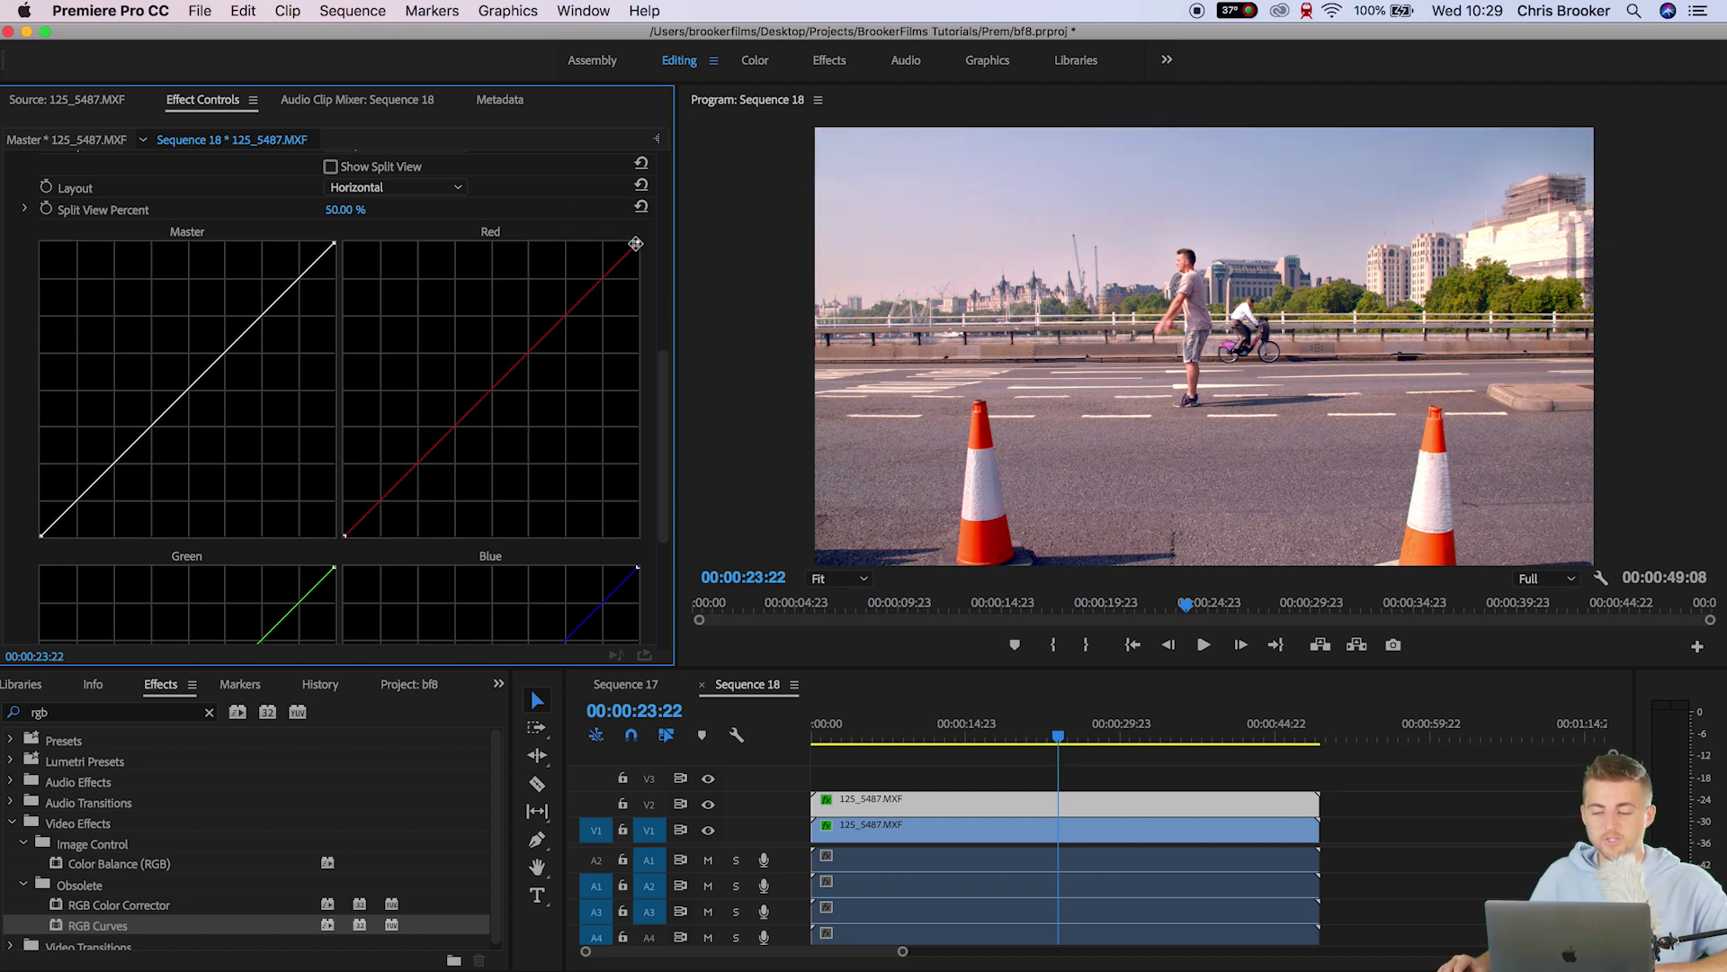
- Lower the Red curve's highlights slightly for a bluer sky, avoiding the cyan cast
left_click_drag(635, 244, 655, 309)
left_click_drag(655, 313, 729, 463)
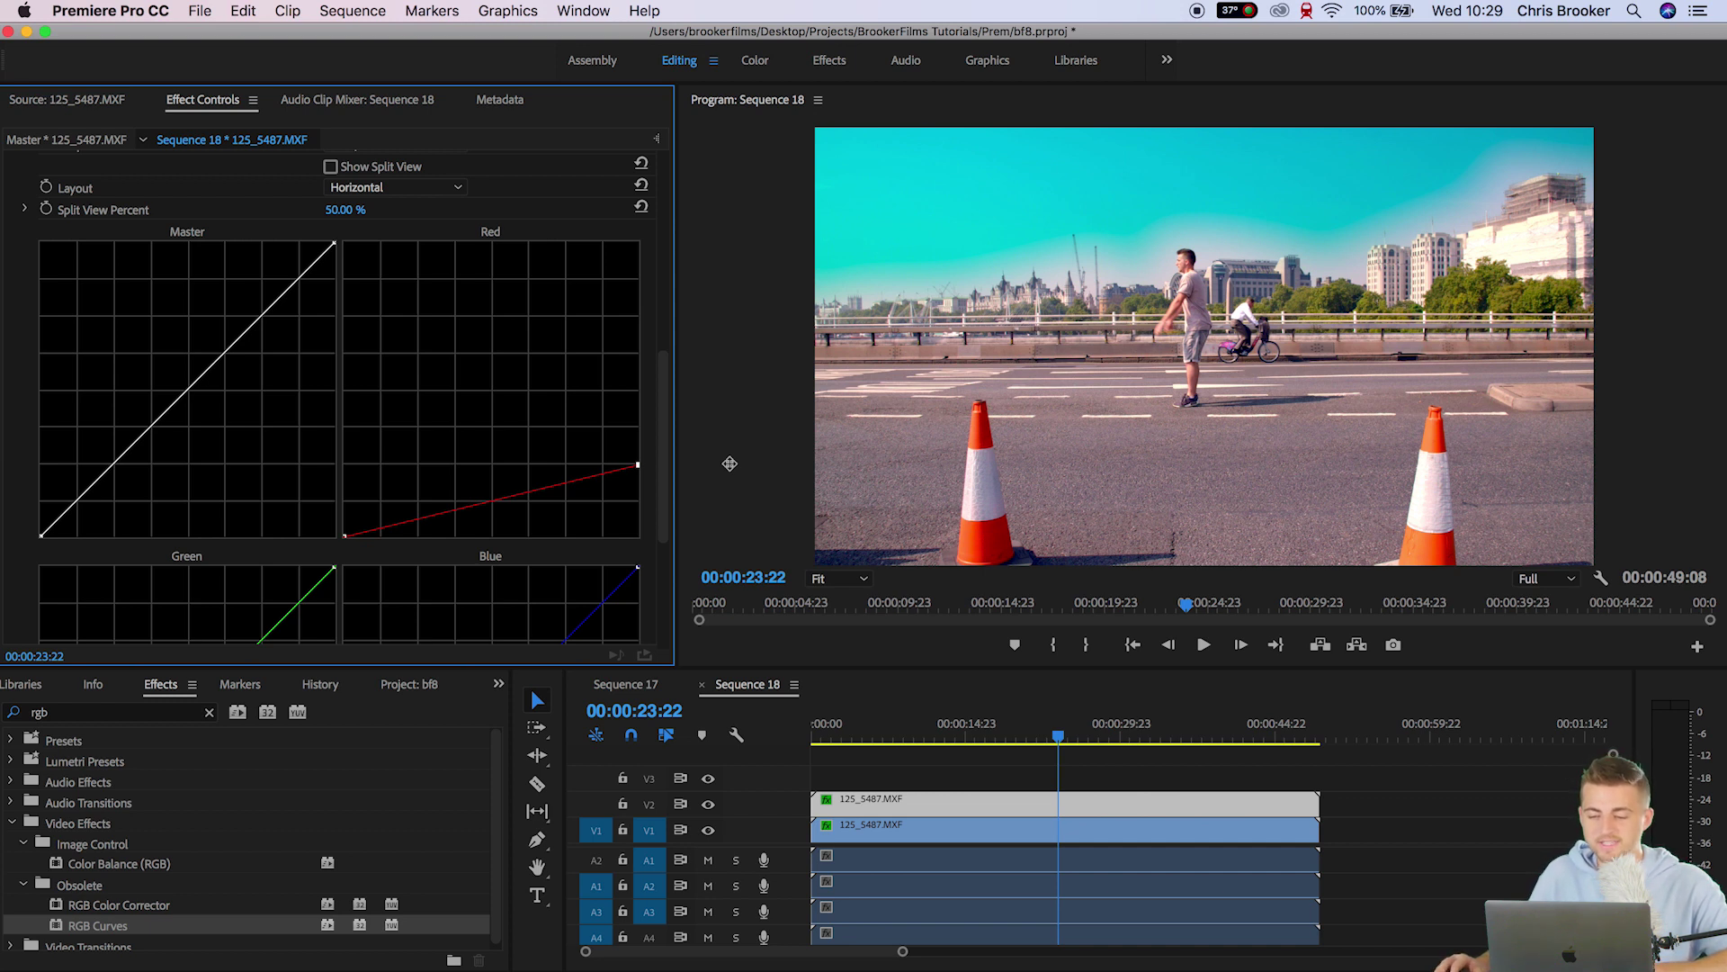
left_click_drag(729, 464, 813, 158)
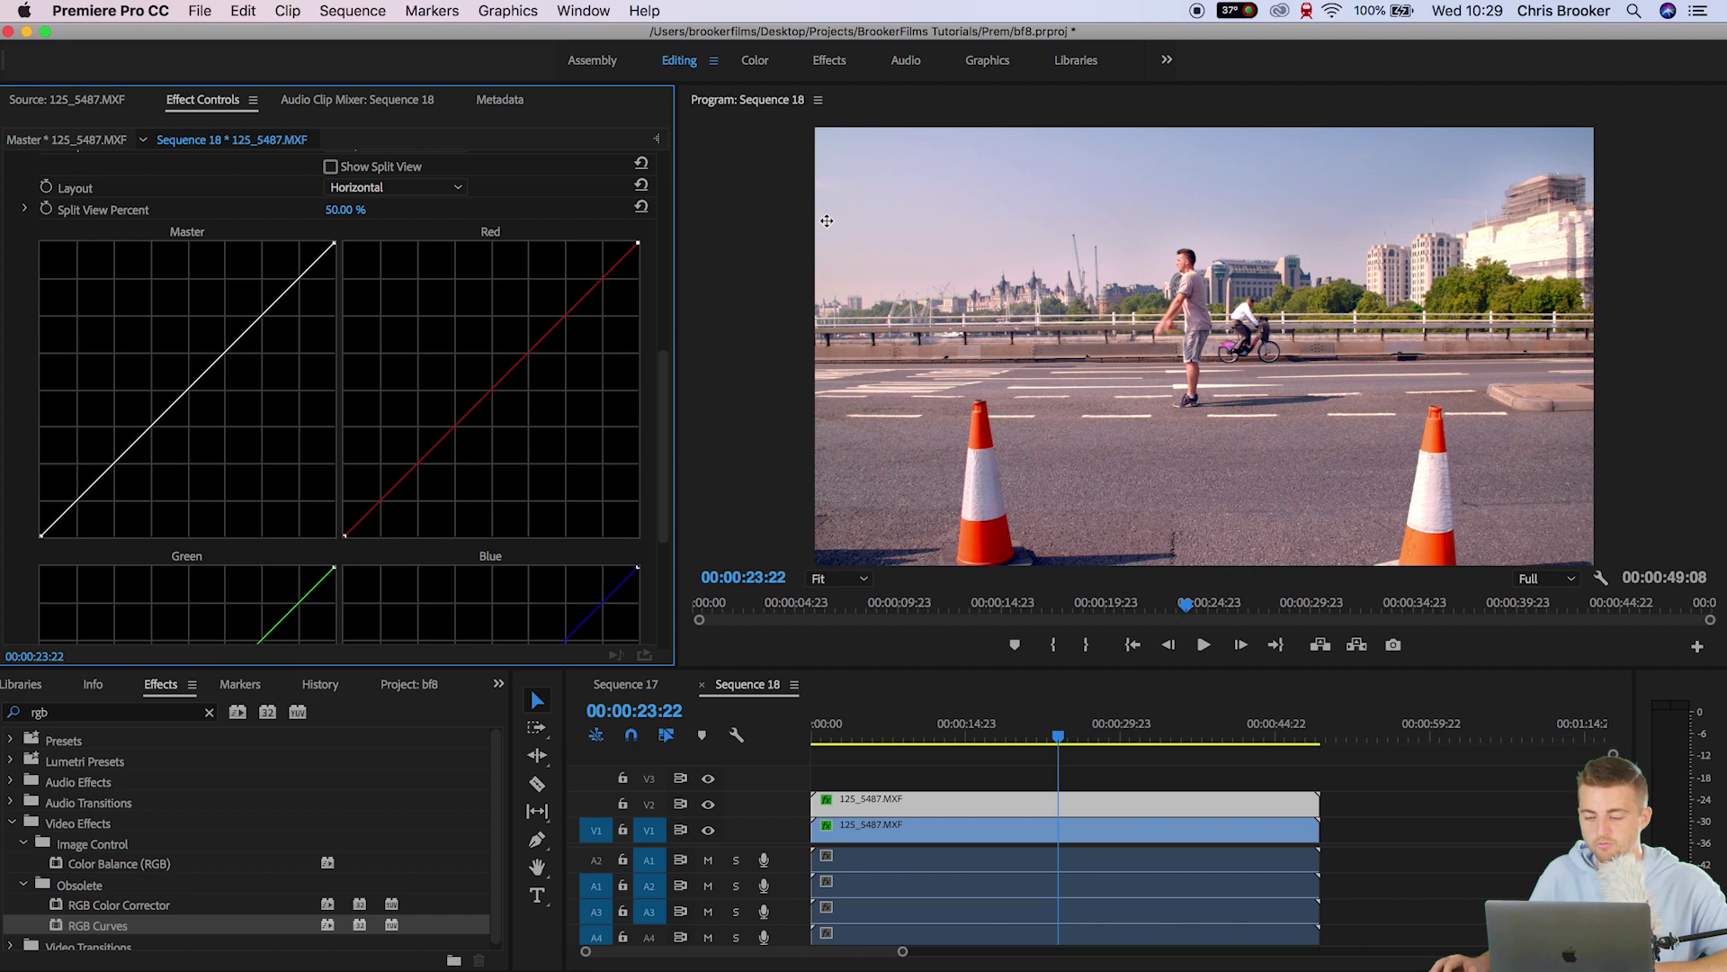
left_click_drag(826, 221, 829, 295)
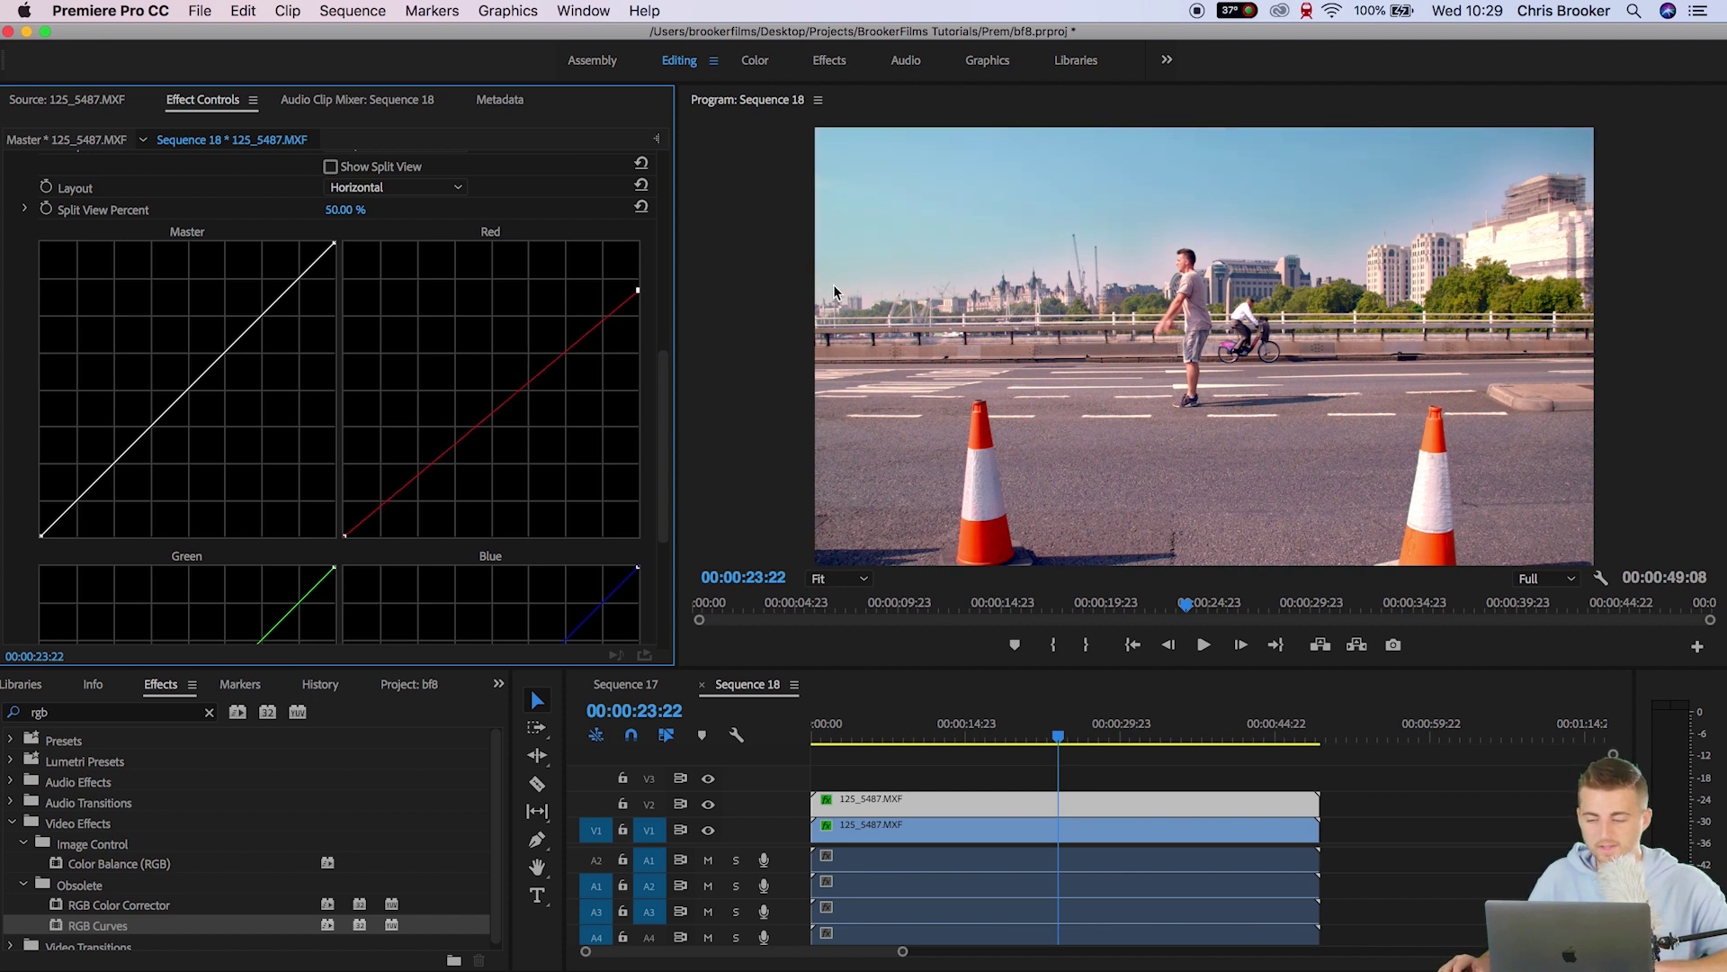
- Expand the V2 clip's Mask (1) settings and widen the Mask Feather to 507
left_click(1170, 205)
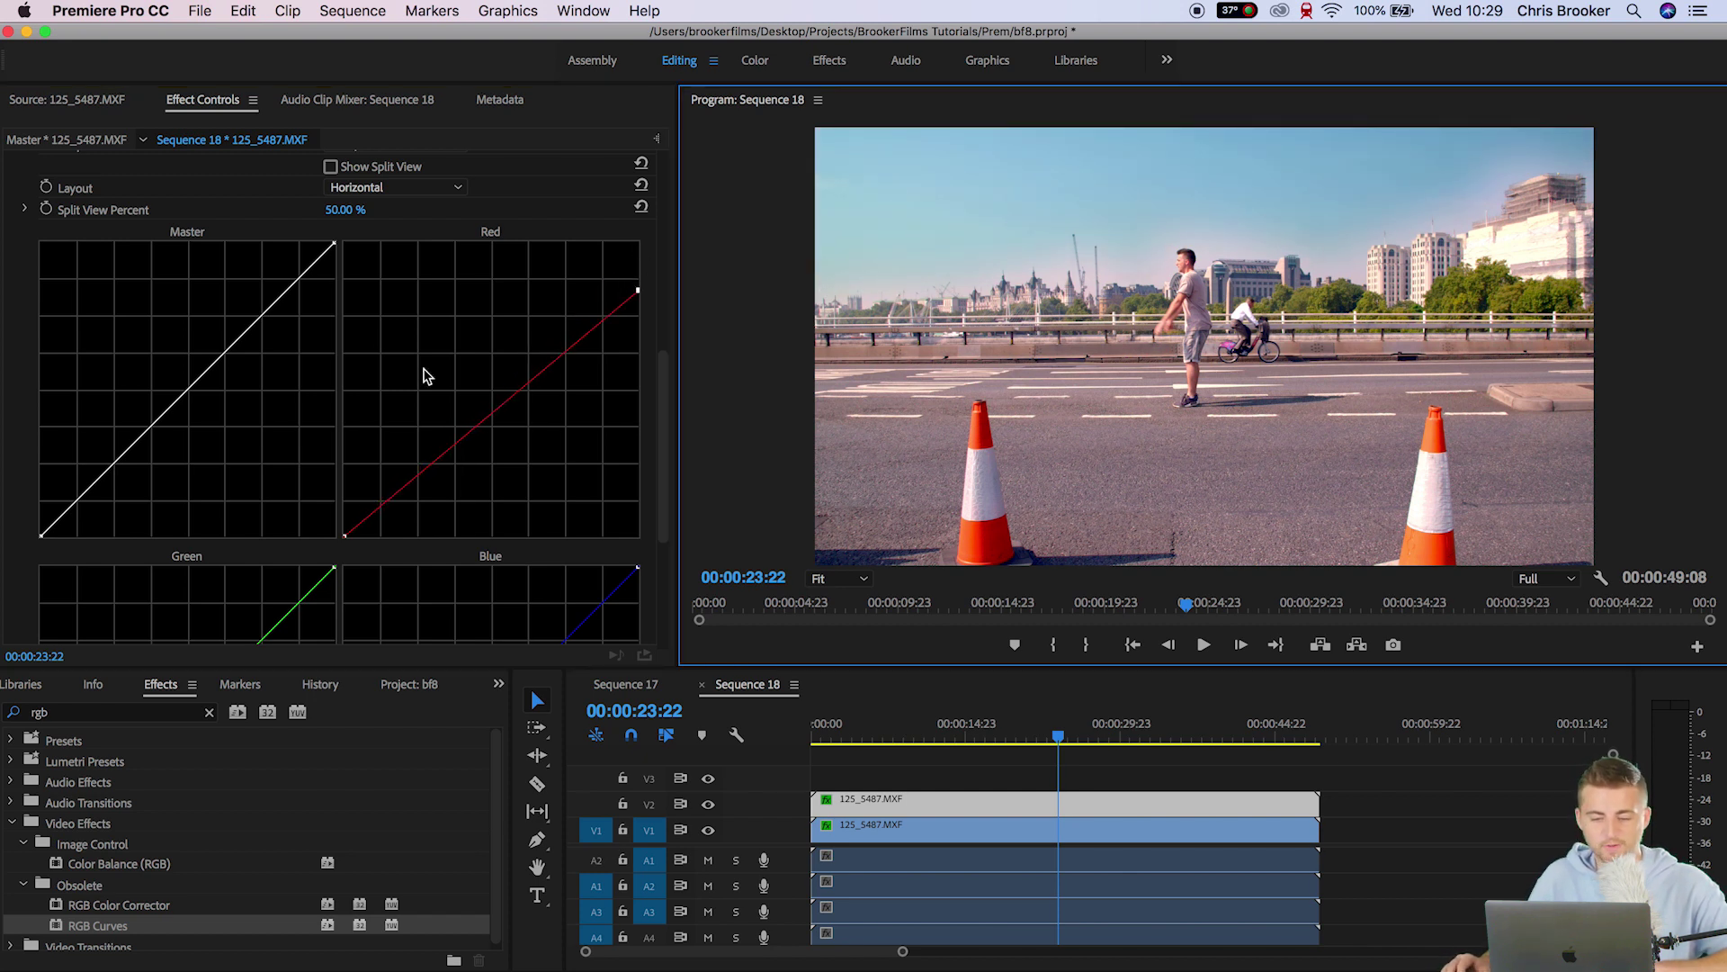
scroll(637, 394, "up", 1)
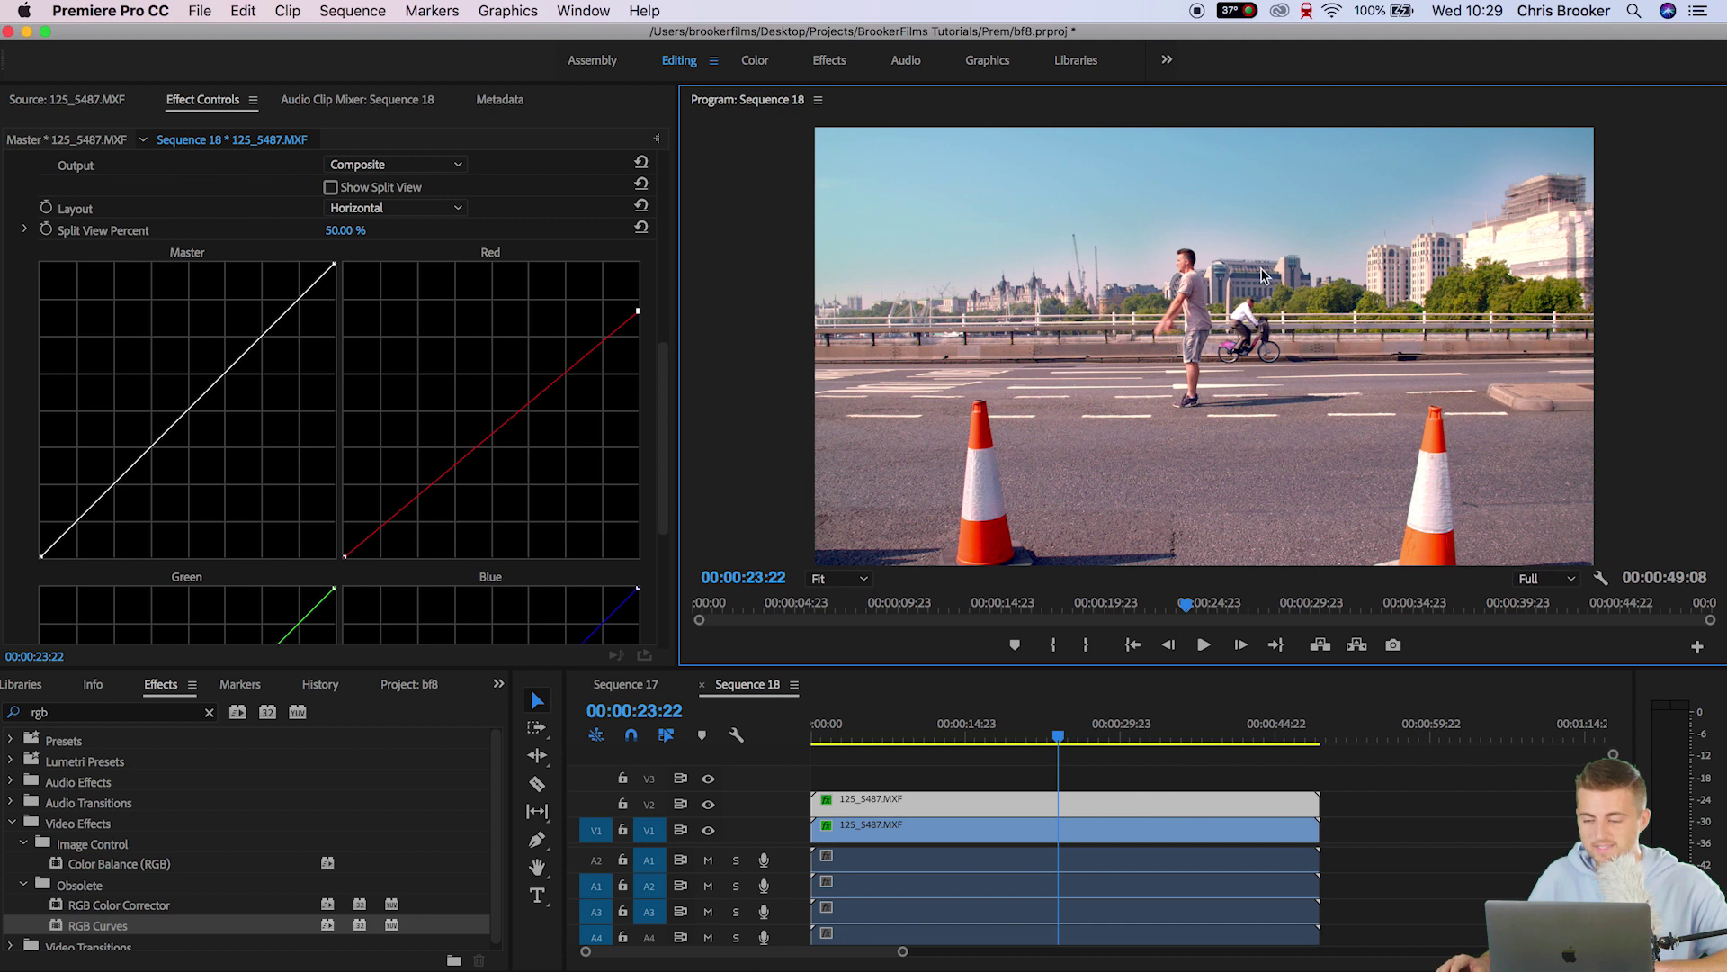
scroll(468, 329, "up", 10)
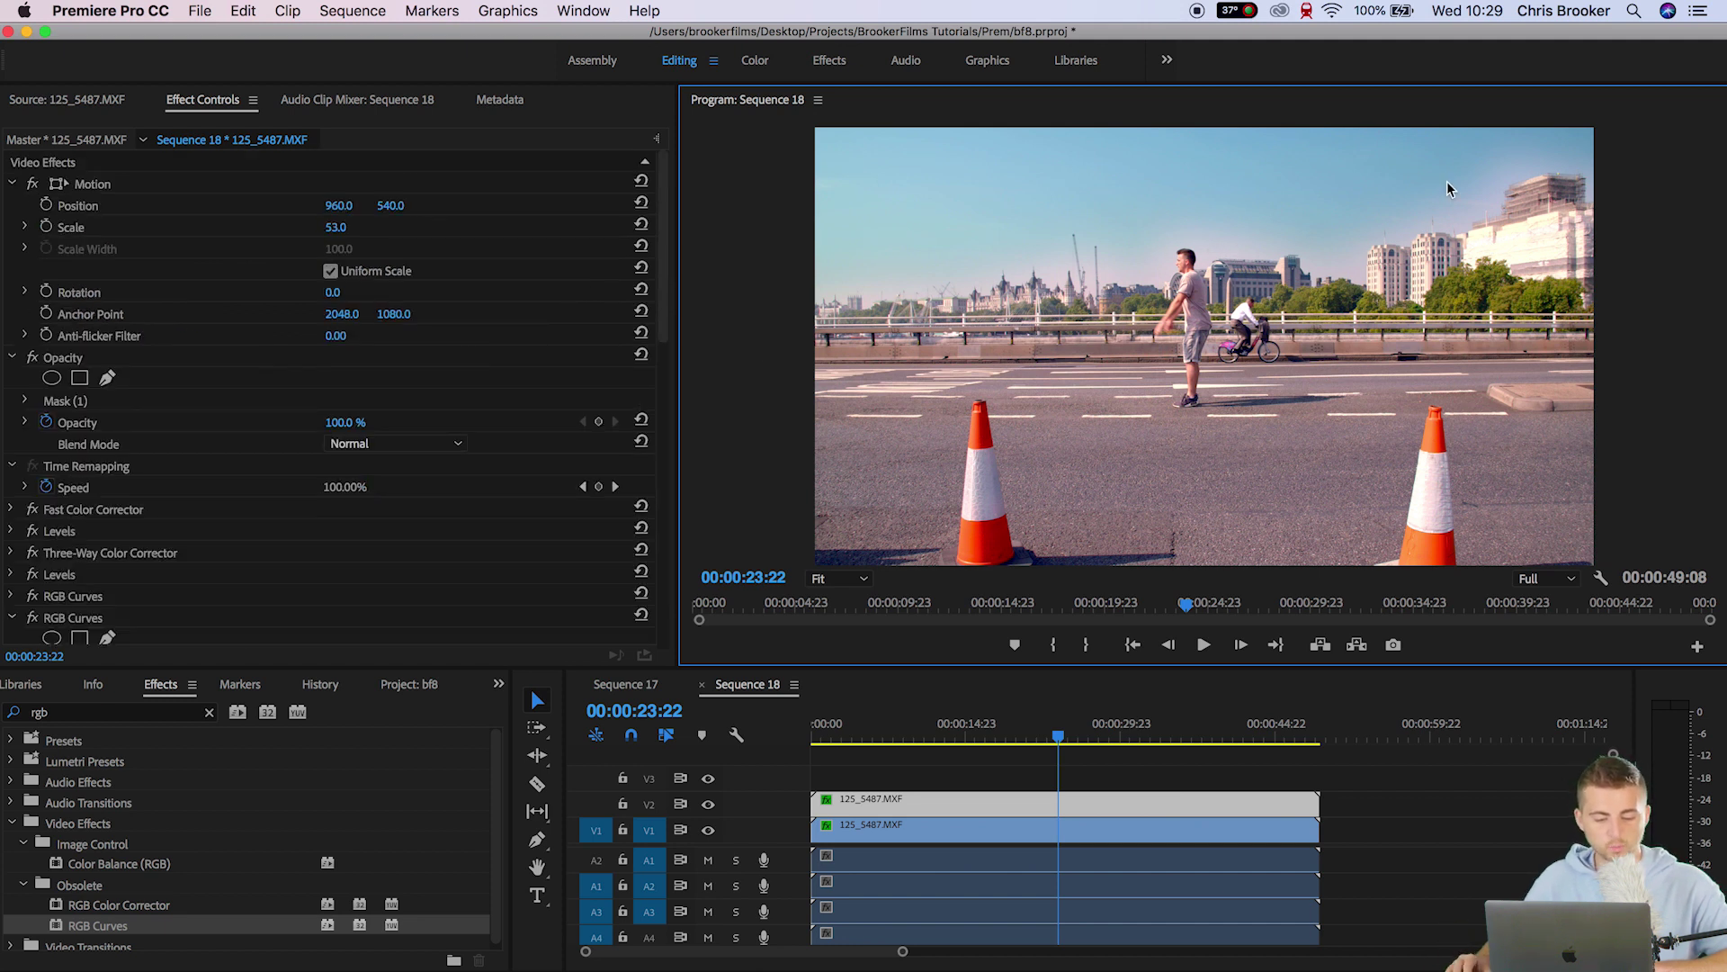
left_click(25, 401)
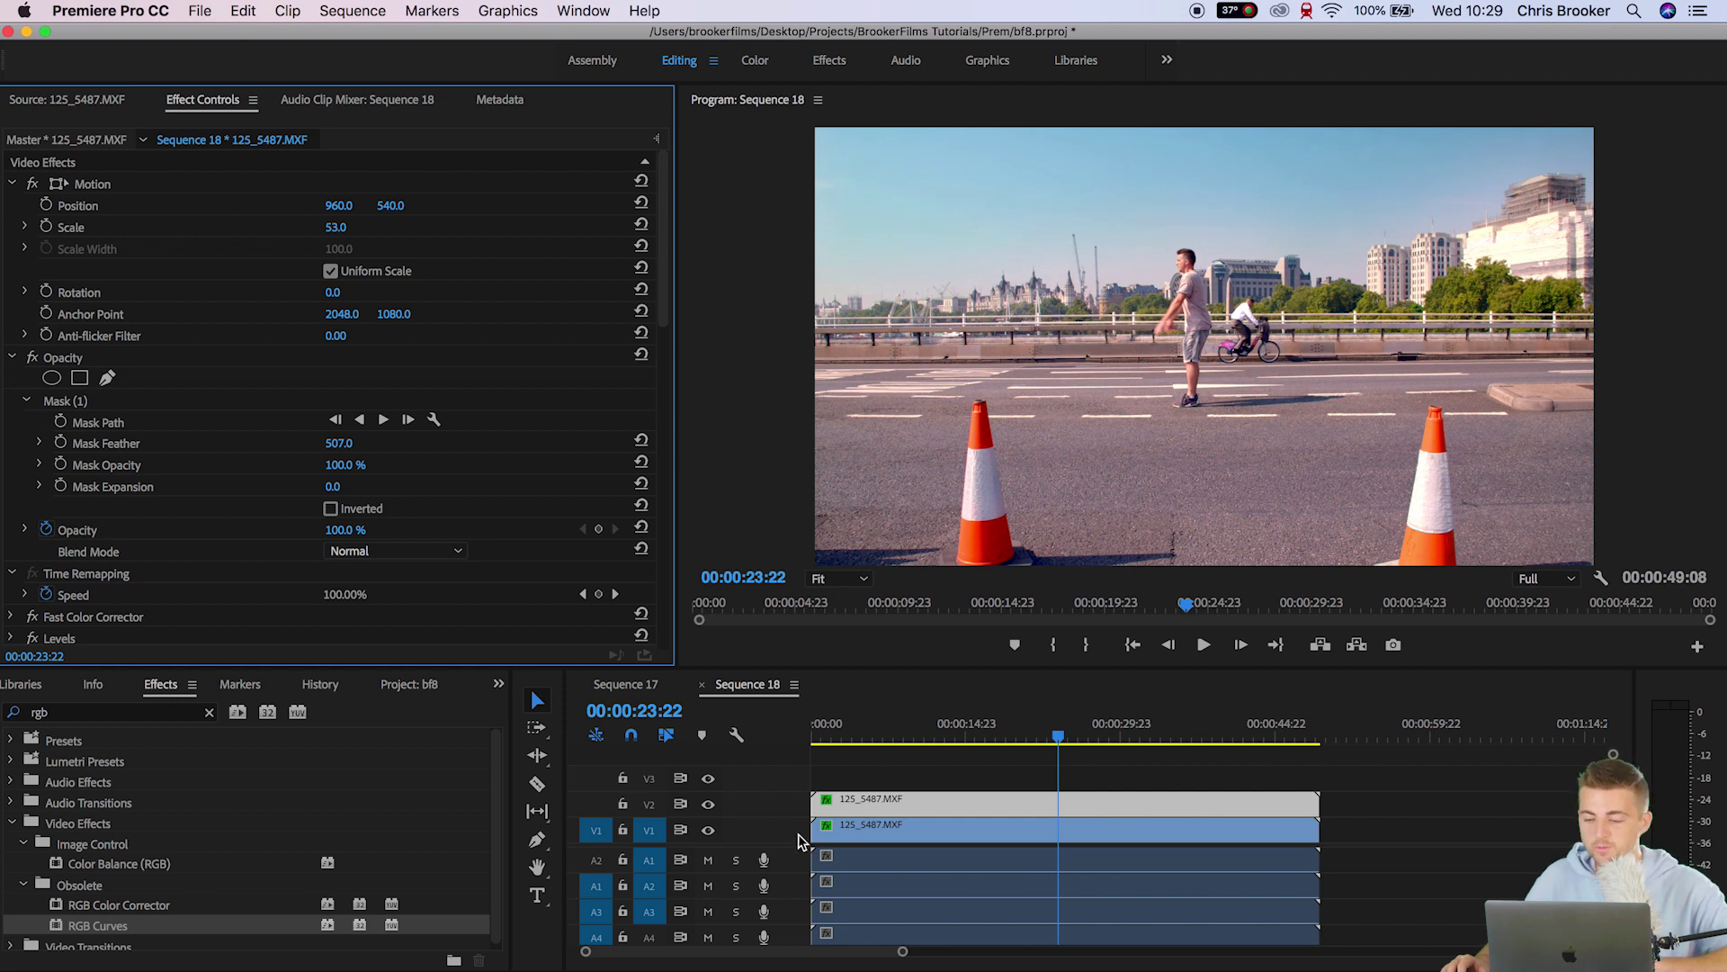
- Toggle the V2 track output off and on to compare before and after, then select the V1 clip
left_click(835, 819)
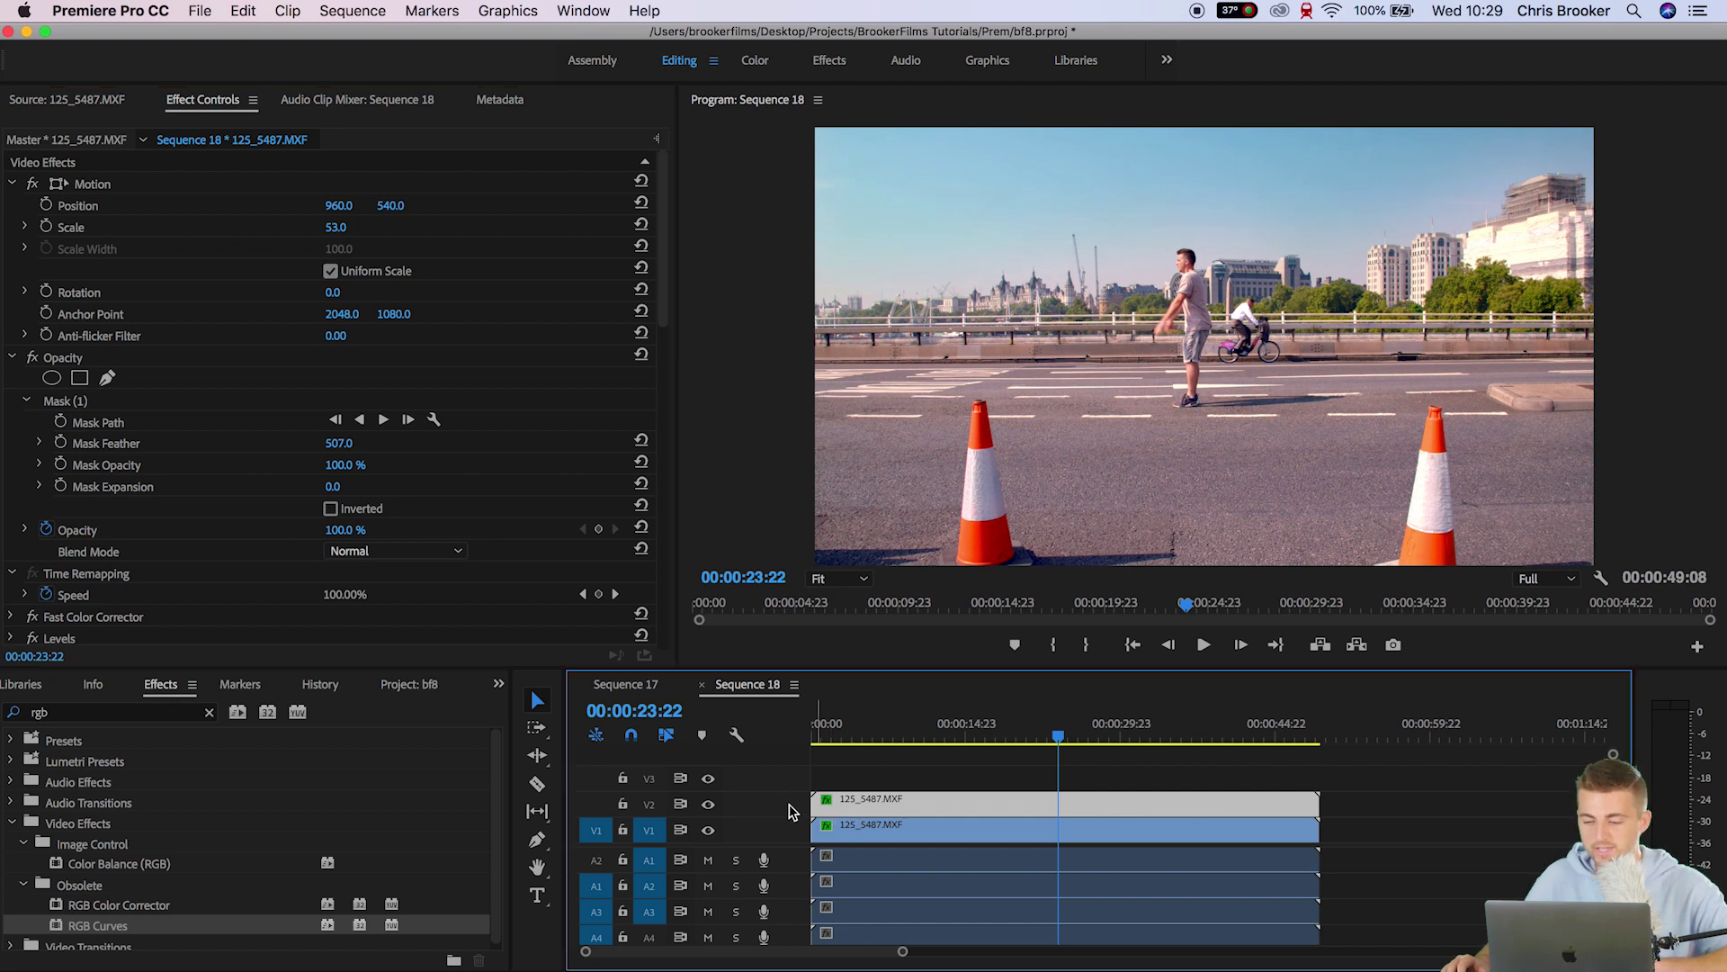
left_click(708, 806)
left_click(708, 806)
left_click(708, 806)
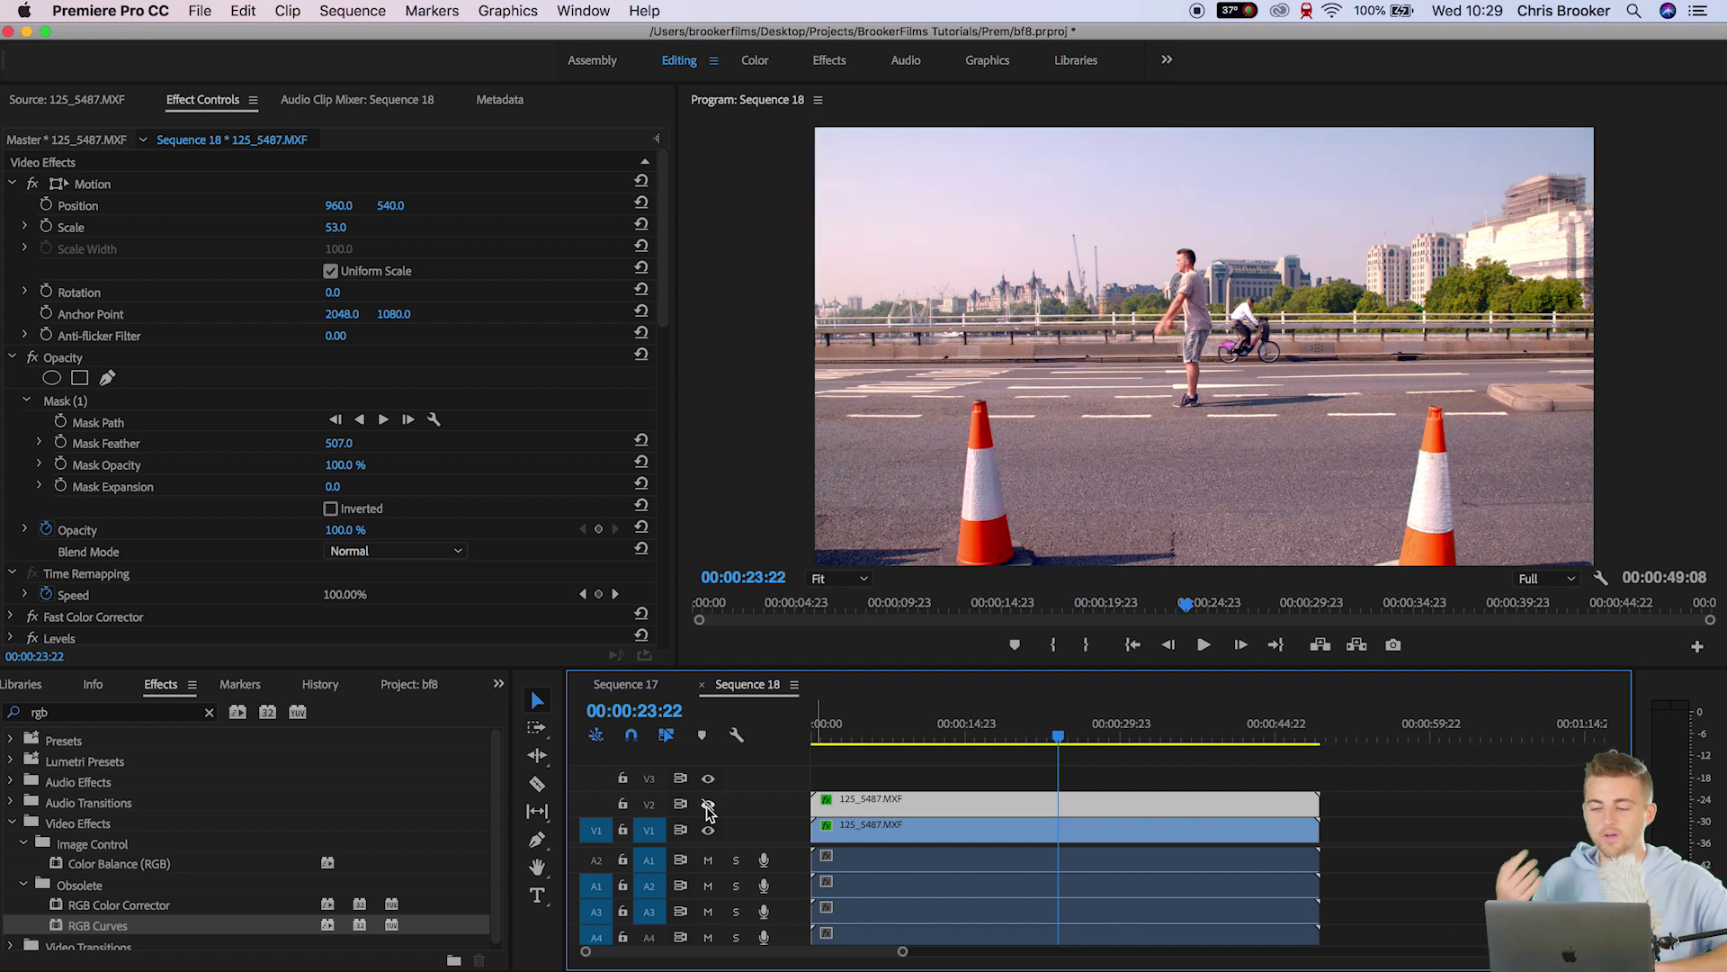
left_click(708, 806)
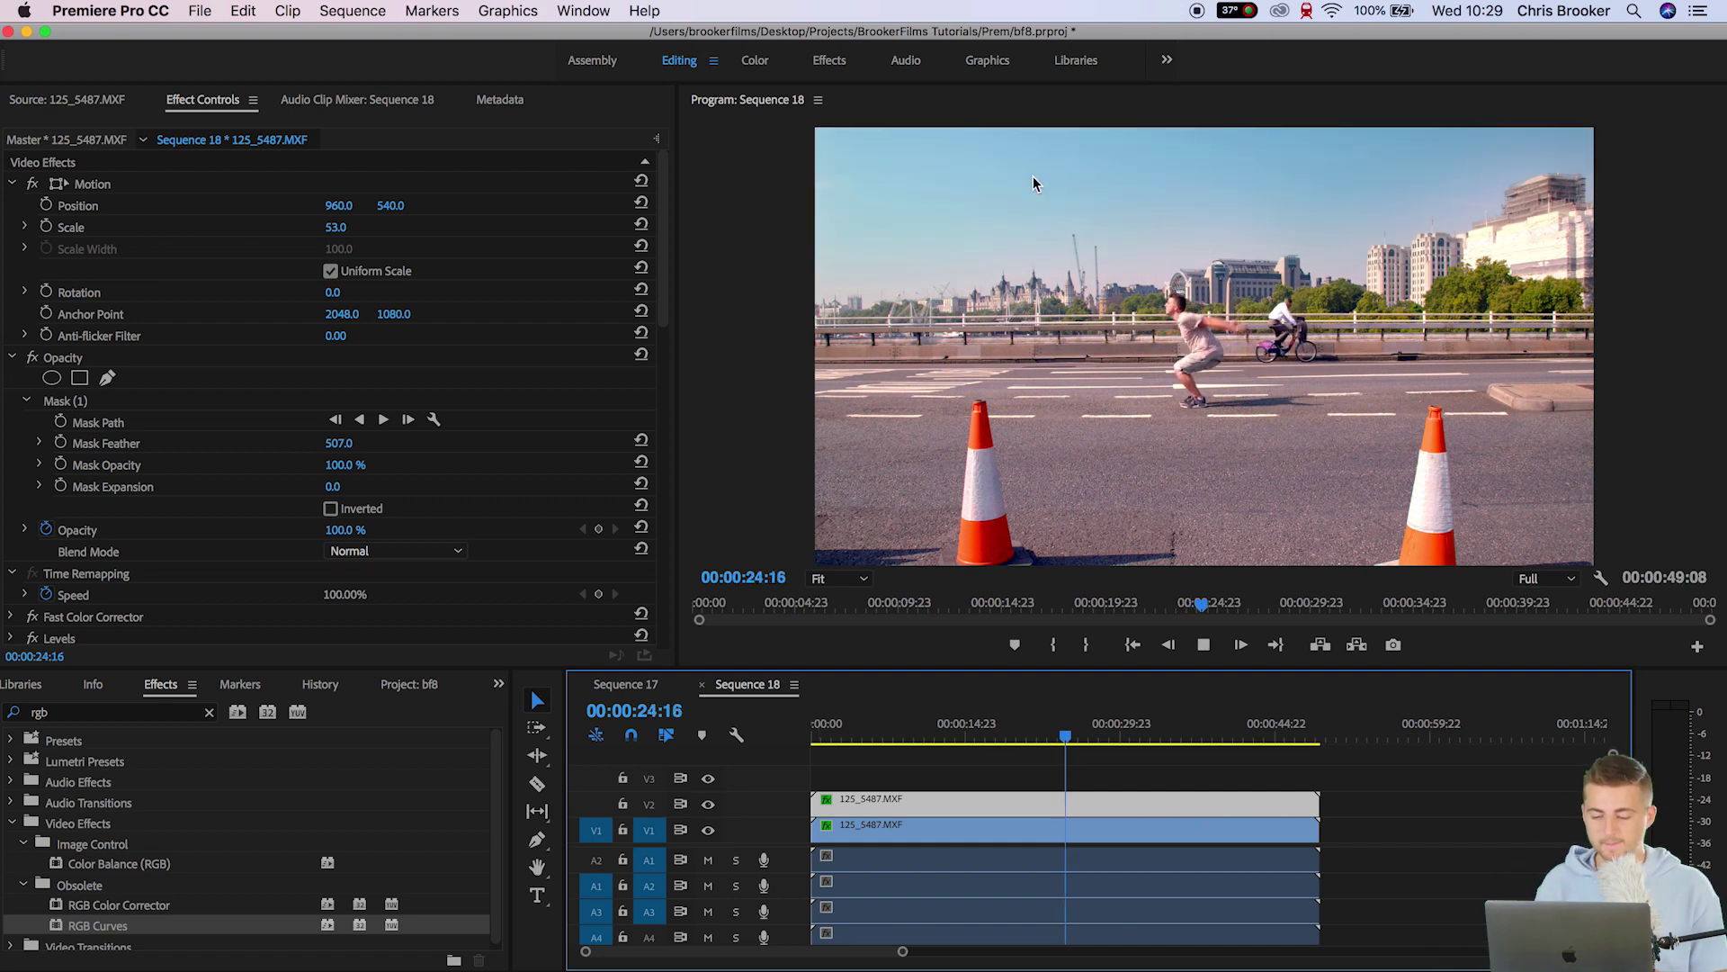
left_click(947, 817)
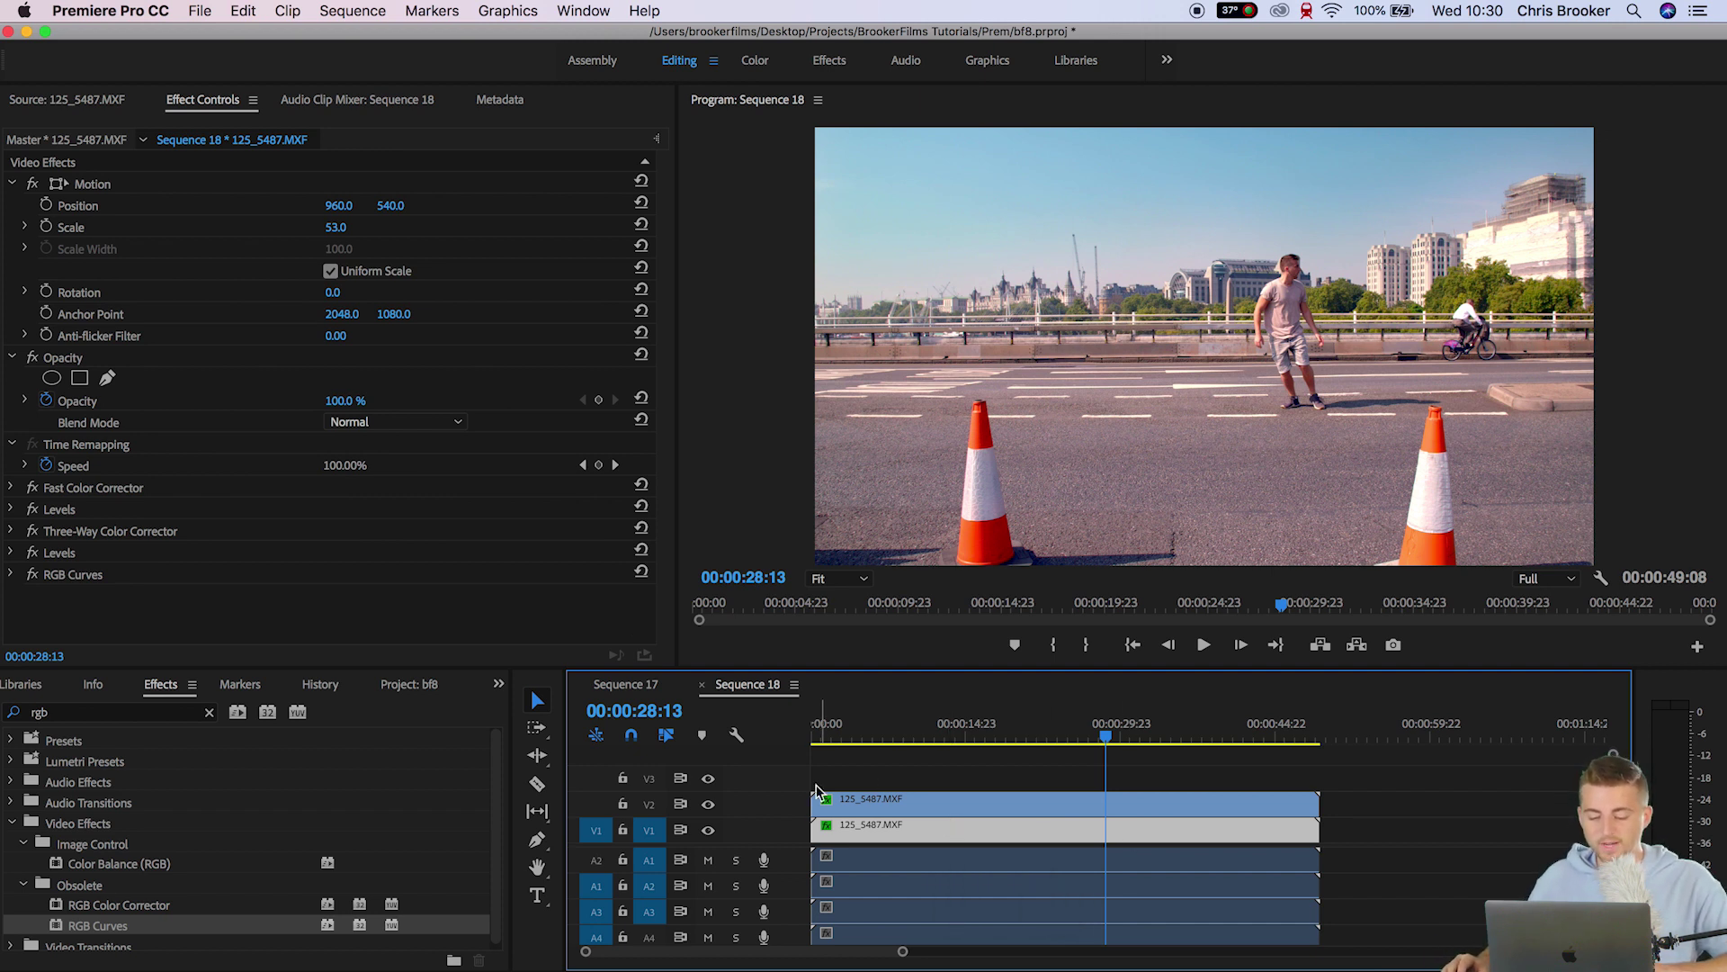
- Copy the V1 clip onto V3 and delete all its colour effects, including Fast Color Corrector, Levels and RGB Curves
left_click_drag(857, 842, 846, 779)
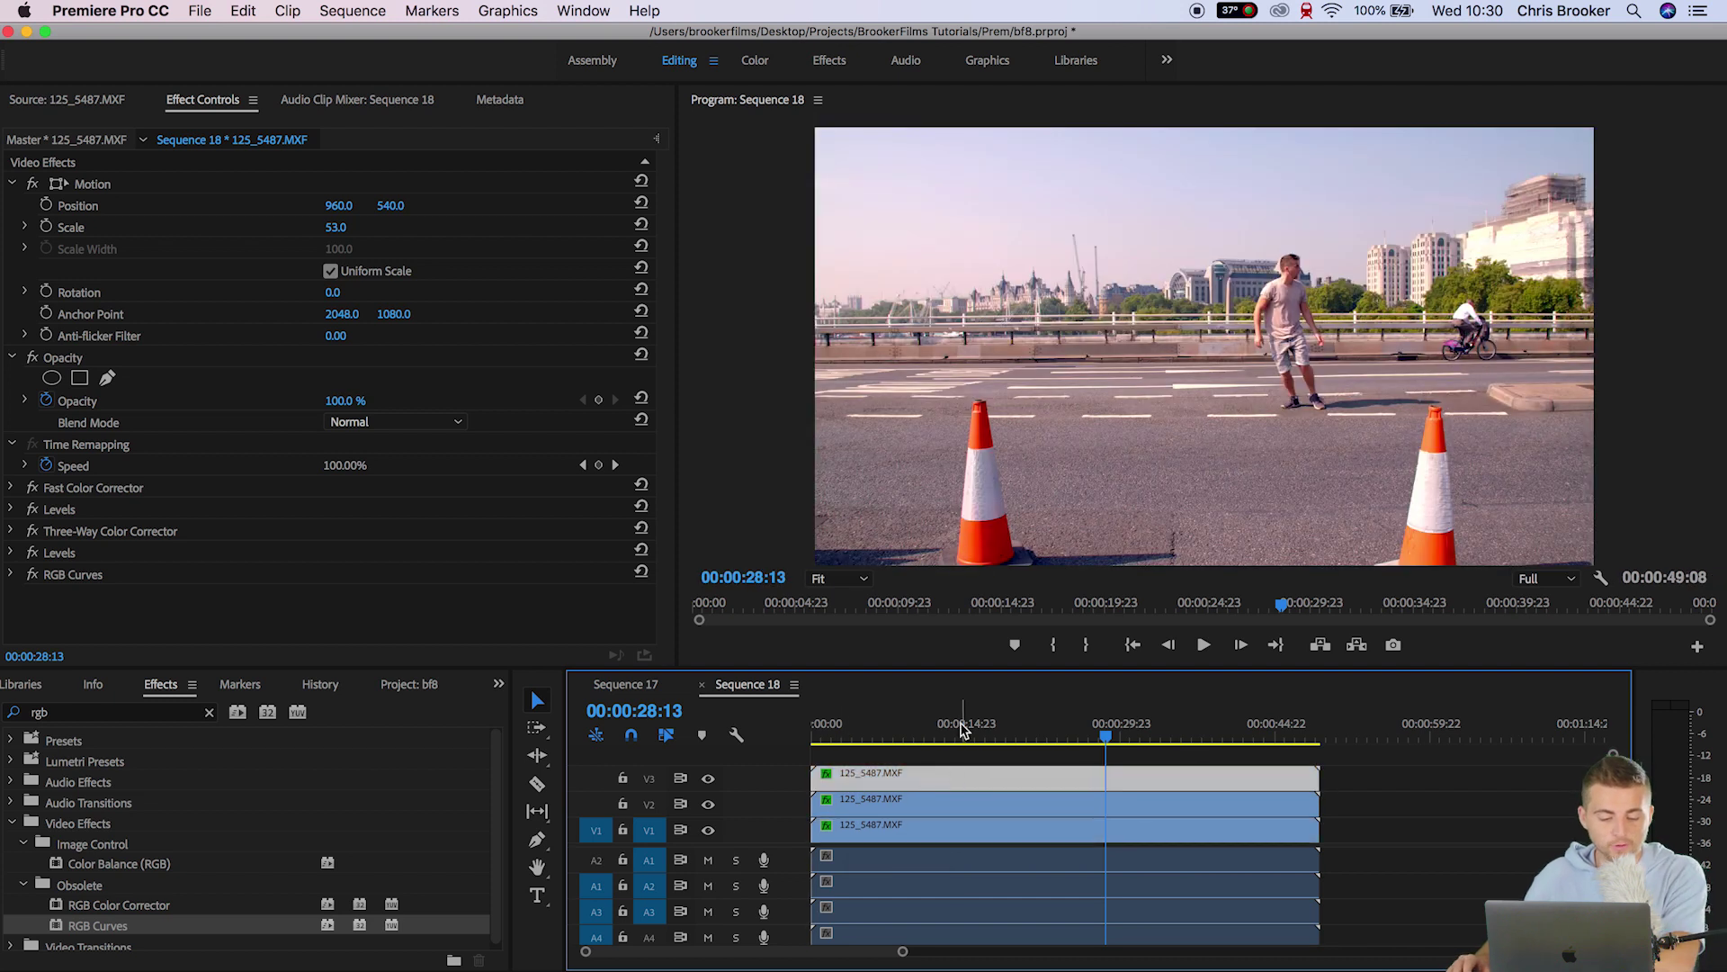
left_click(94, 491)
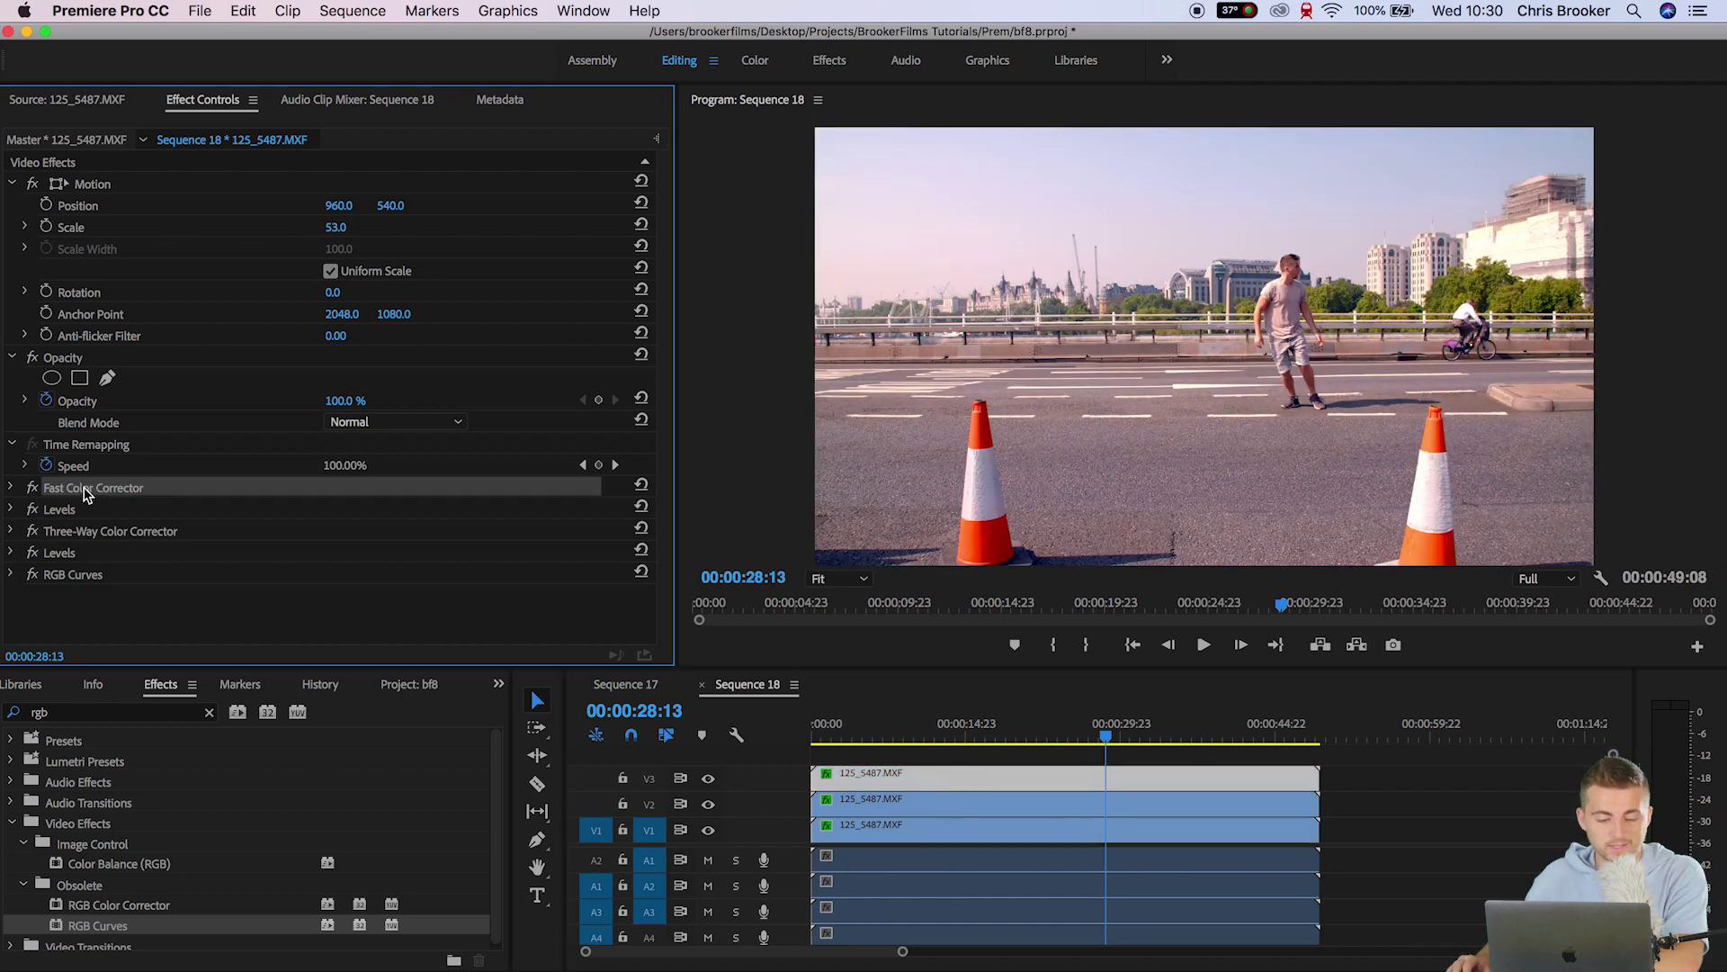
key("Delete")
left_click(85, 491)
key("Delete")
left_click(88, 490)
key("Delete")
left_click(95, 490)
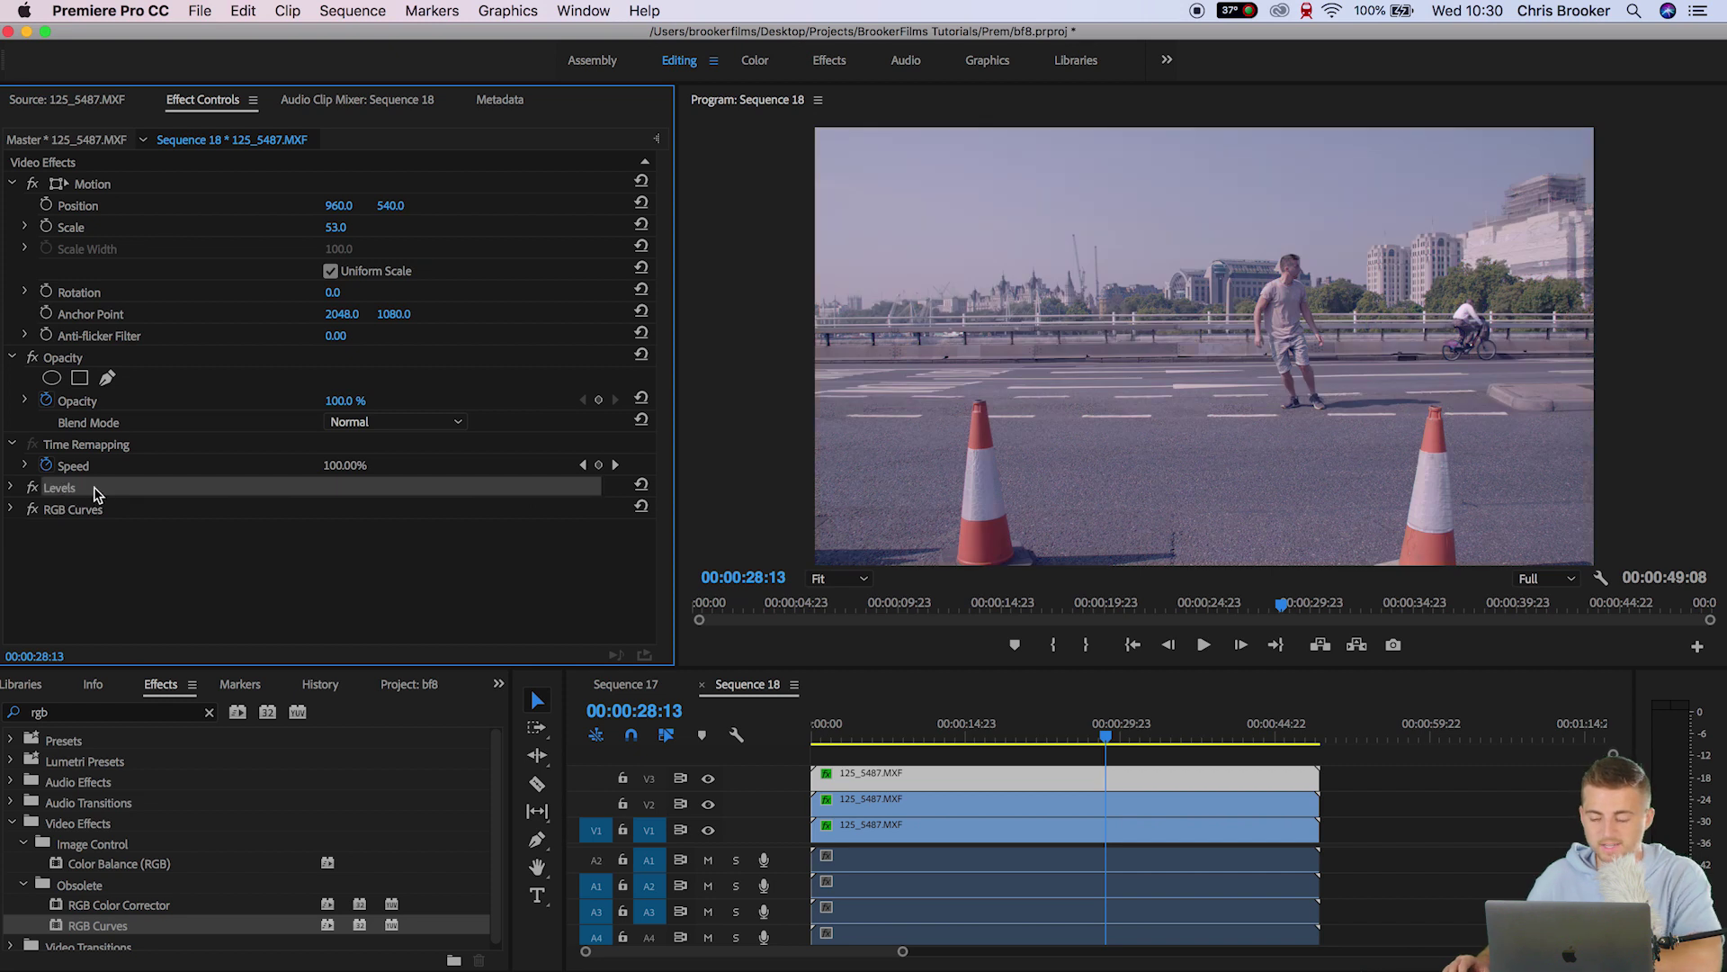
key("Delete")
left_click(95, 491)
key("Delete")
- Toggle the ungraded V3 layer off and on to compare, leaving the playhead near 00:00:23:19
left_click(1008, 723)
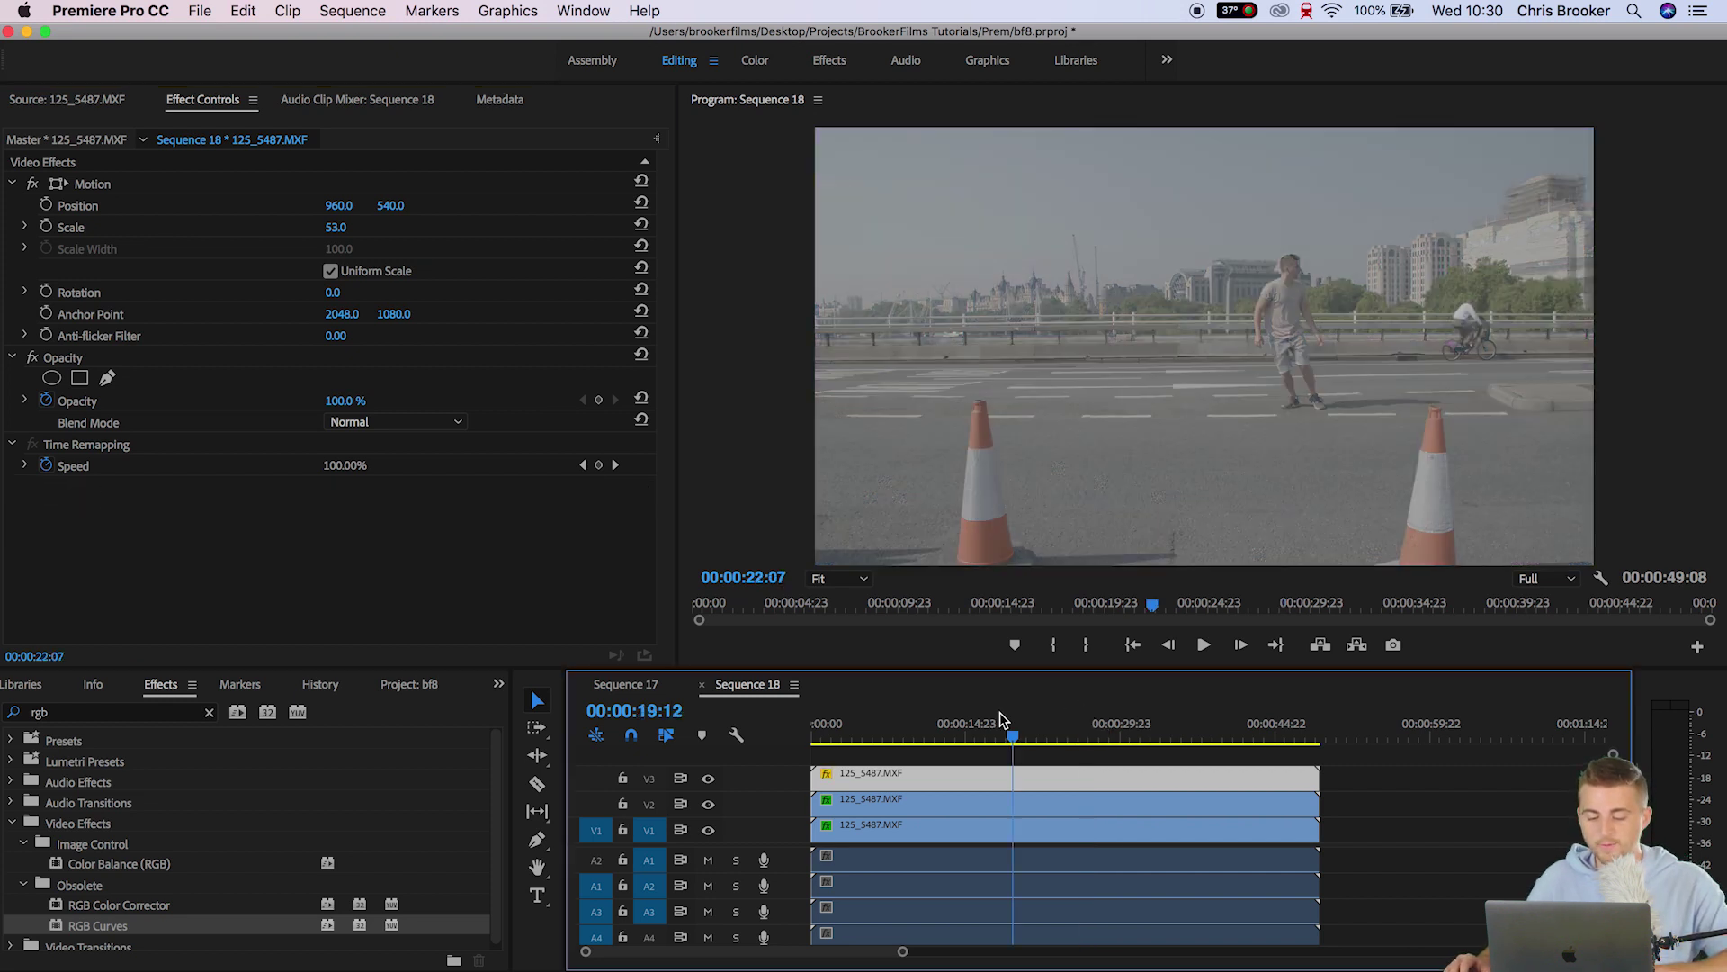
left_click(912, 723)
left_click(708, 781)
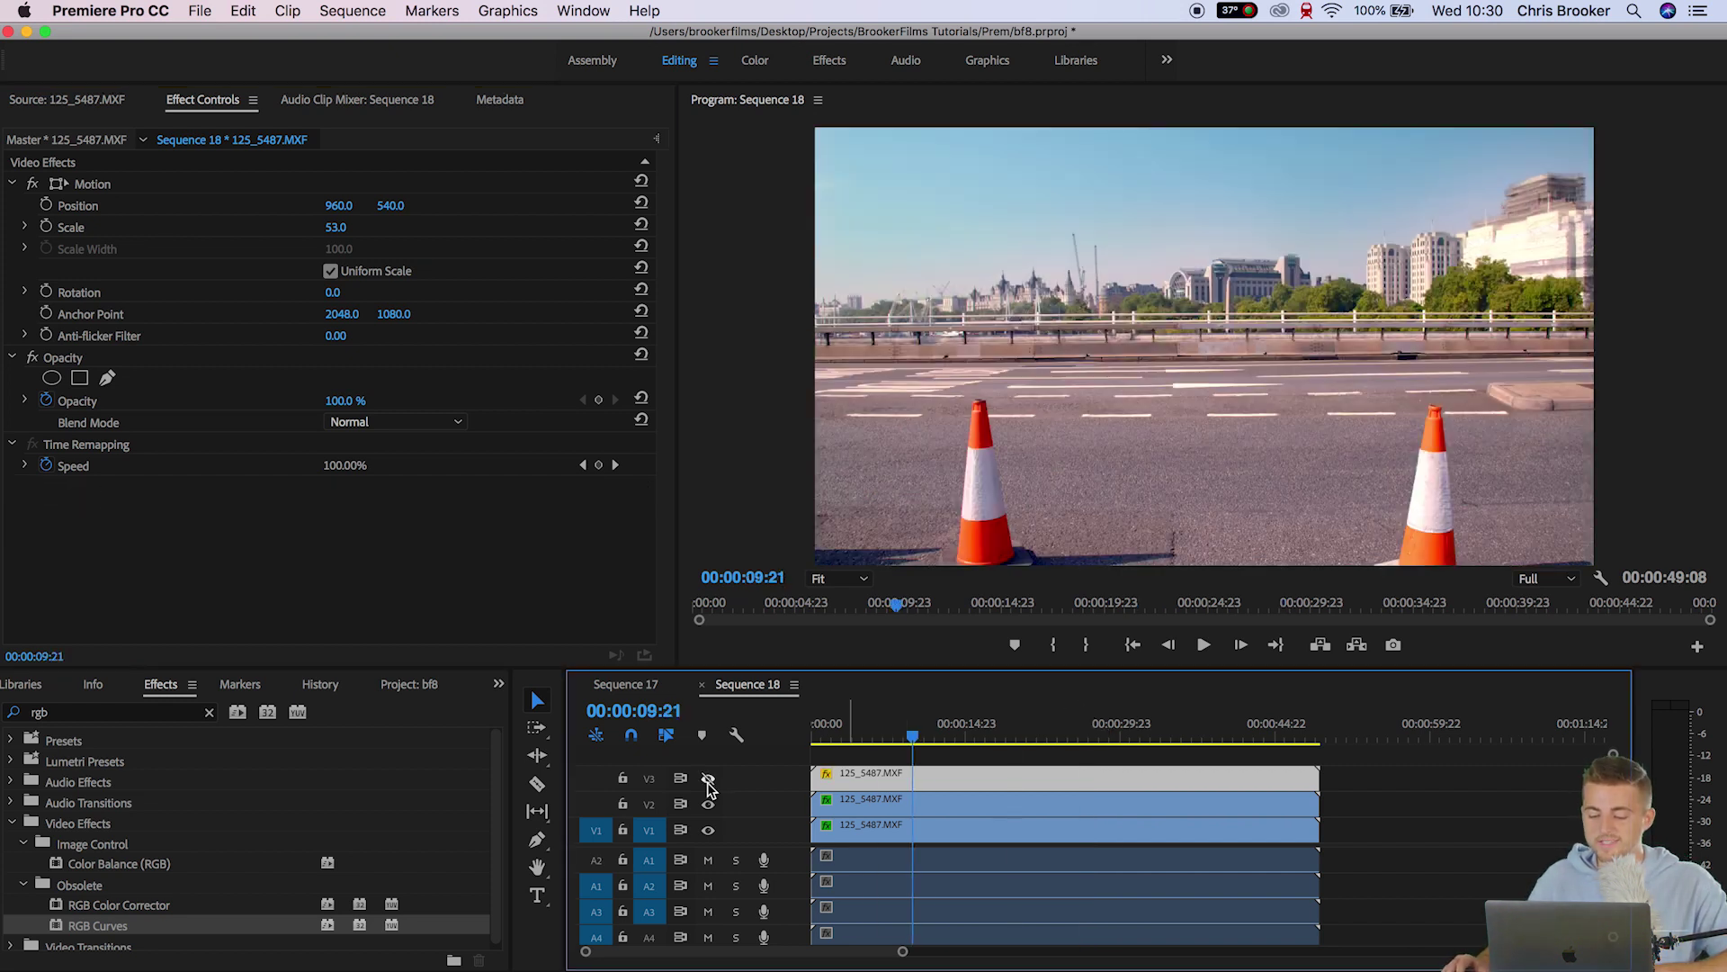
left_click(708, 780)
left_click(1103, 753)
left_click_drag(1079, 730, 1061, 739)
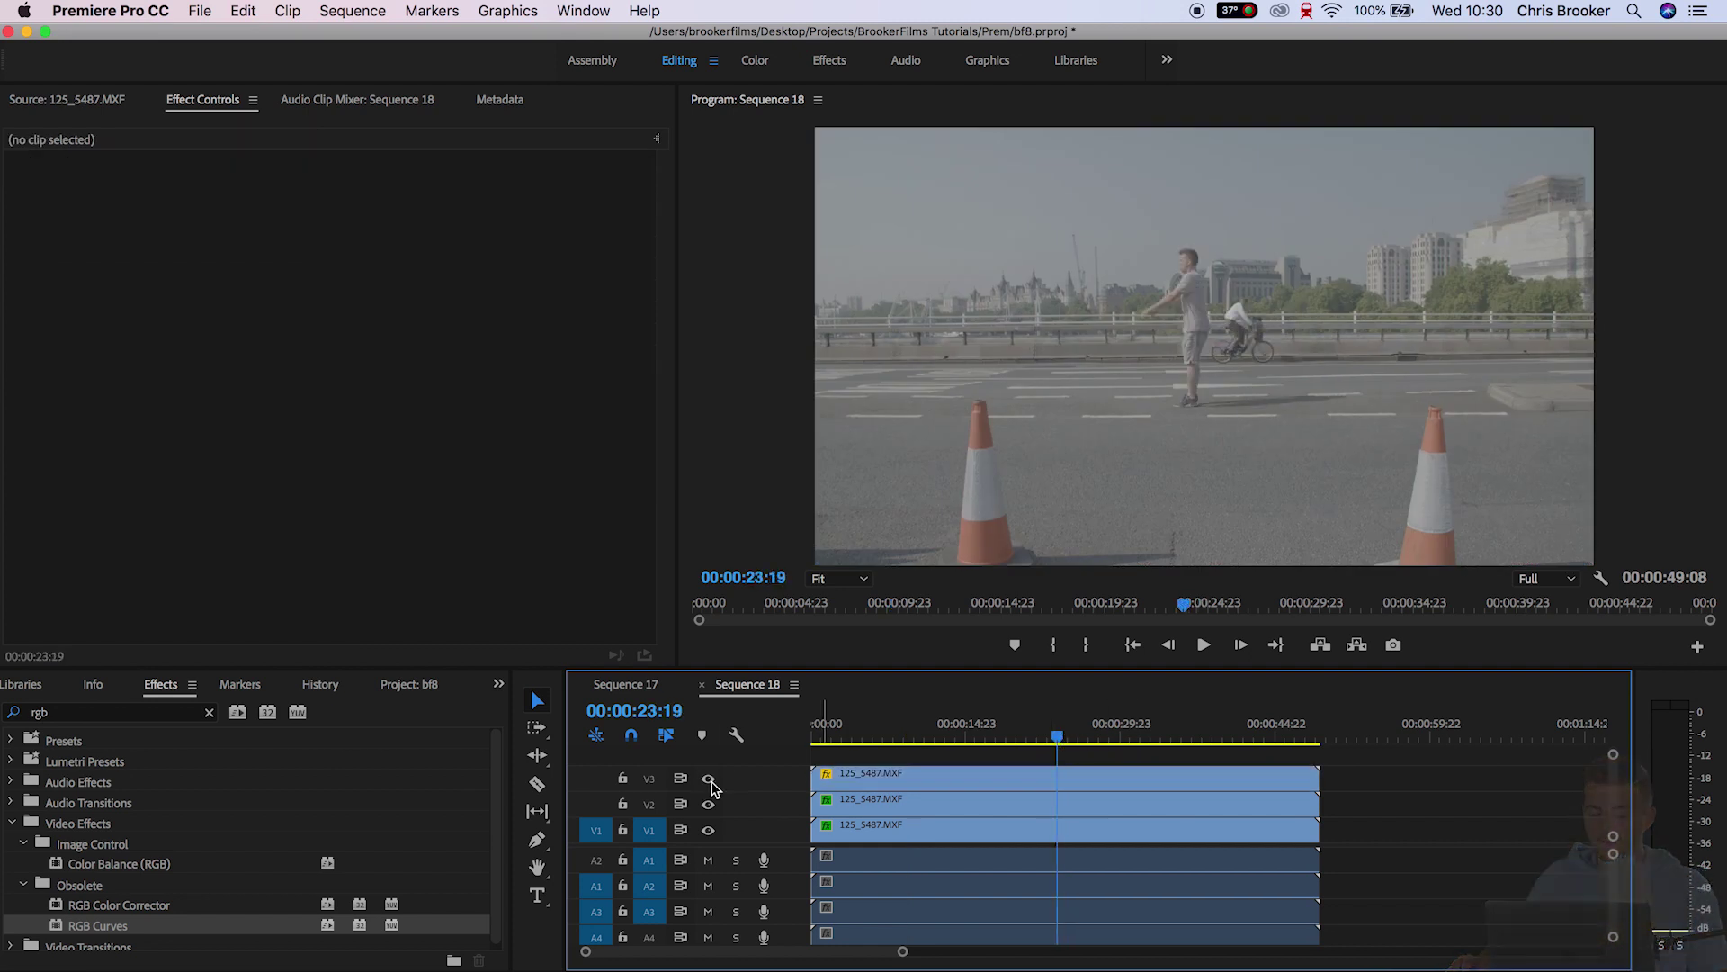